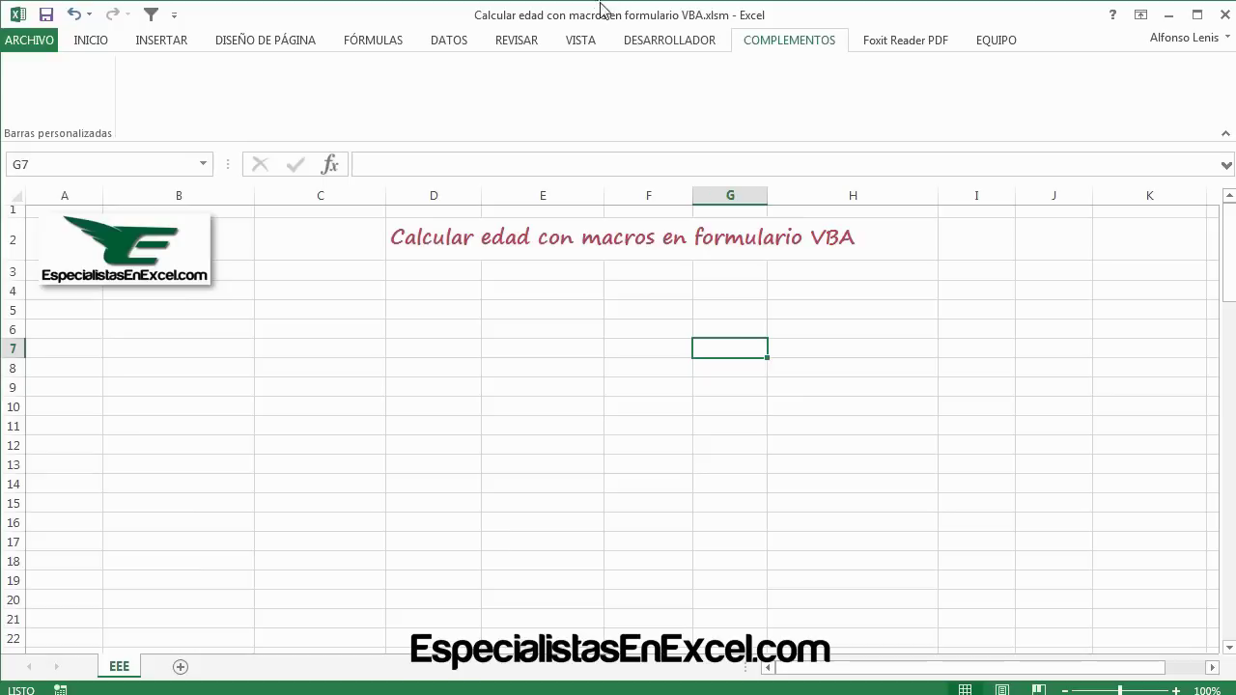
# - Save the workbook in its current folder as a Macro-Enabled Workbook, 'Calcular edad con macros en formulario VBA.xlsm'
pyautogui.click(615, 364)
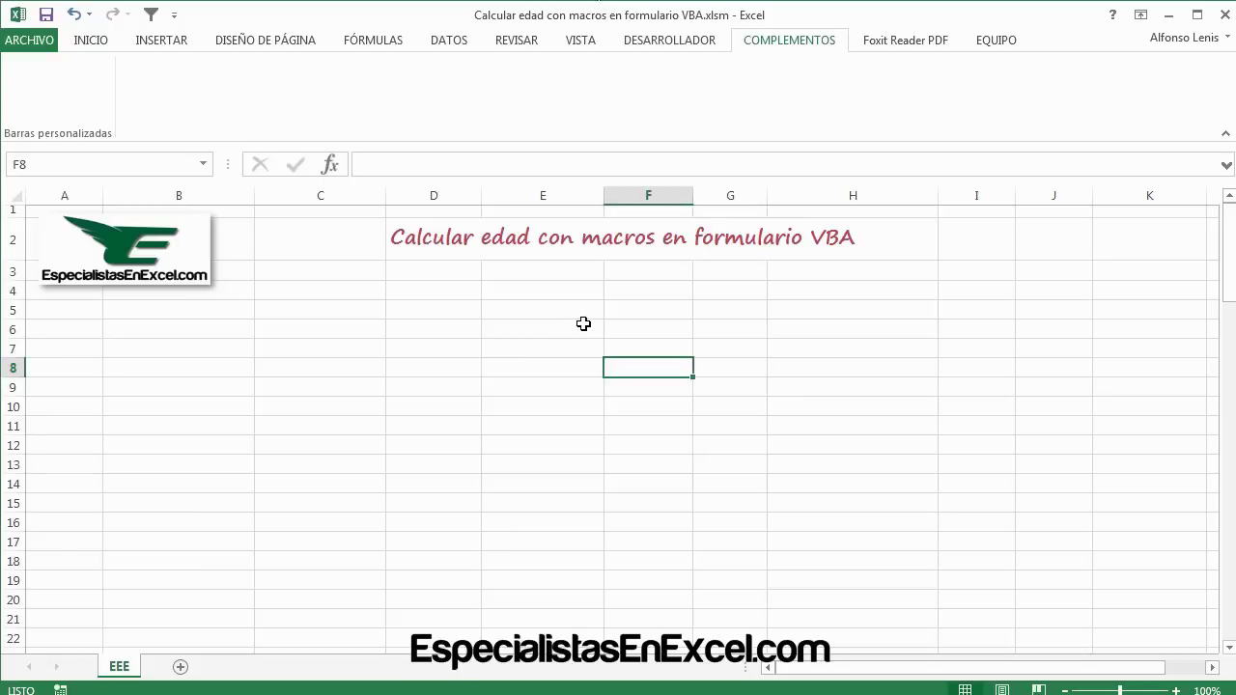
pyautogui.click(13, 42)
pyautogui.click(27, 242)
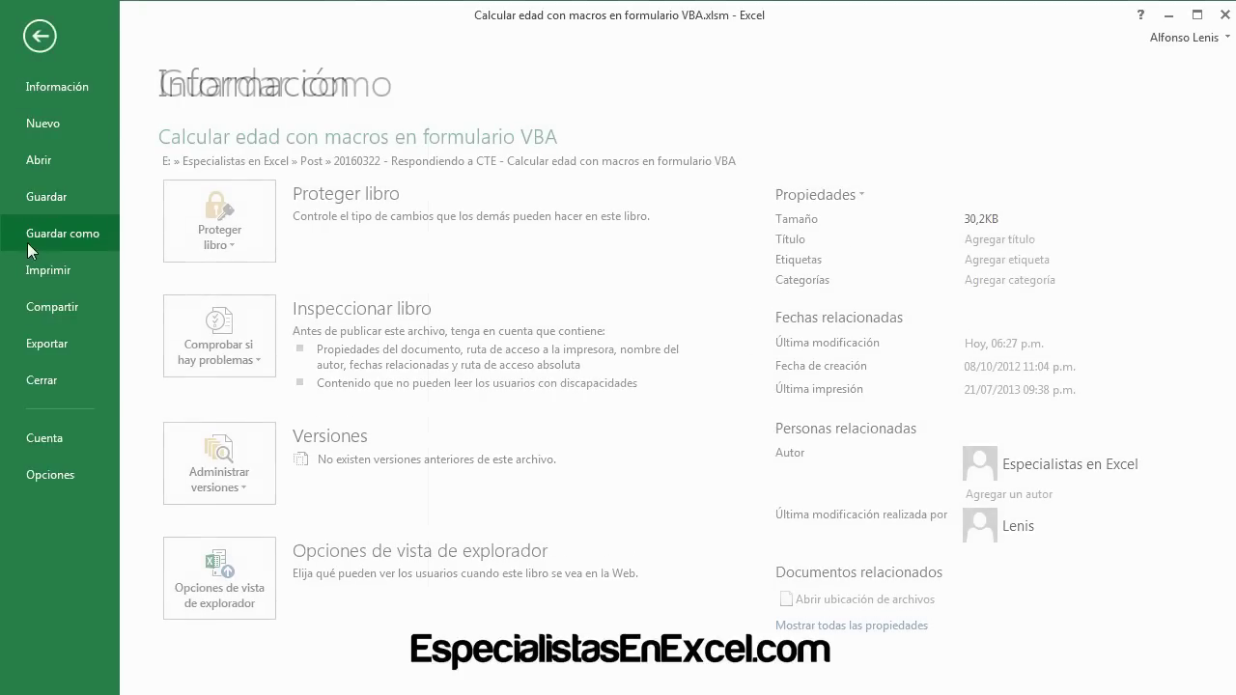
pyautogui.click(564, 231)
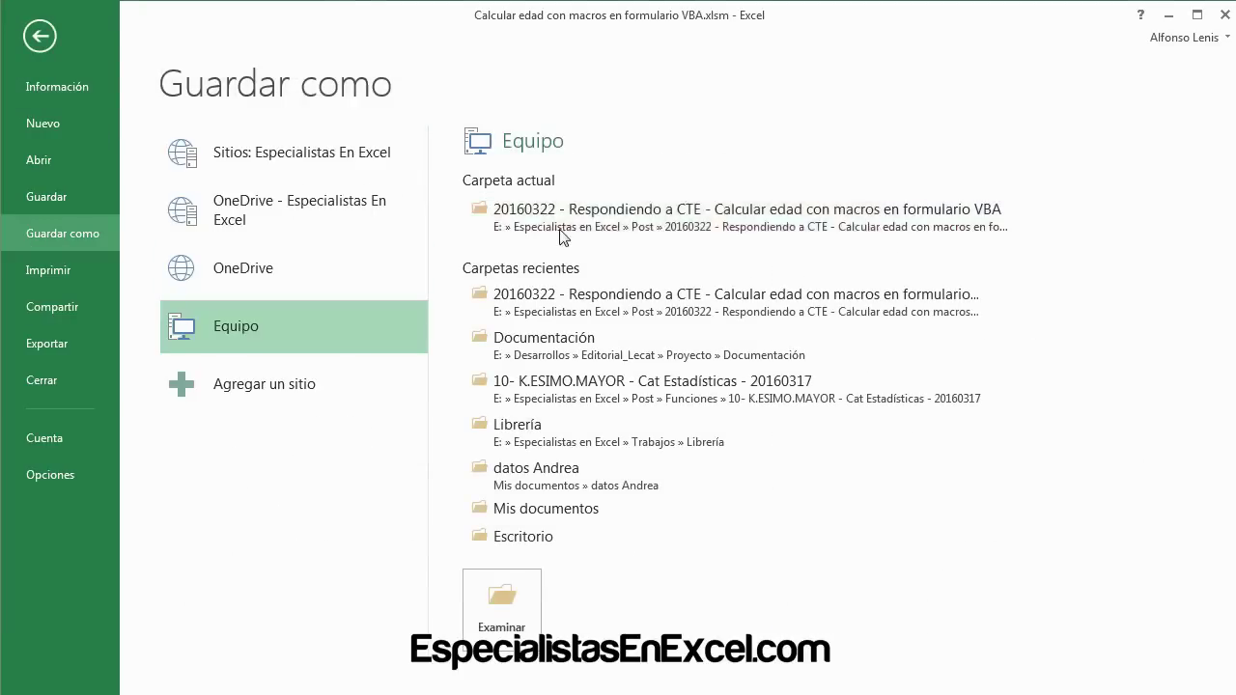
pyautogui.click(302, 498)
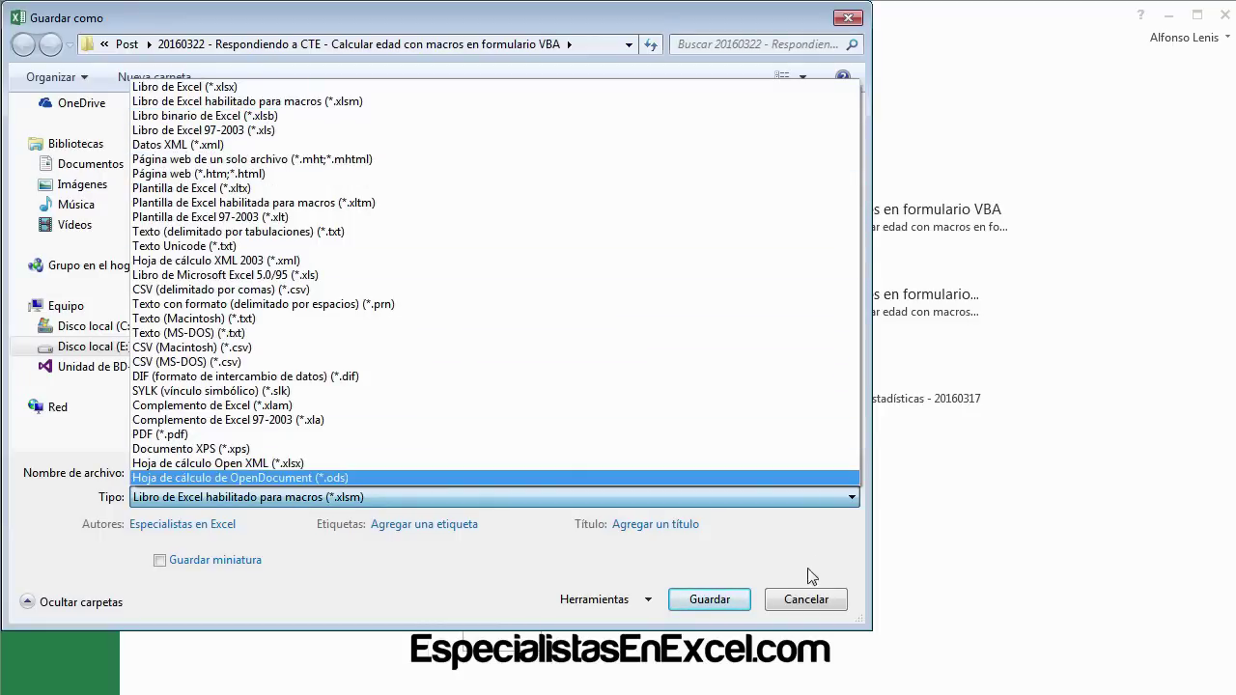
pyautogui.click(804, 602)
pyautogui.click(805, 600)
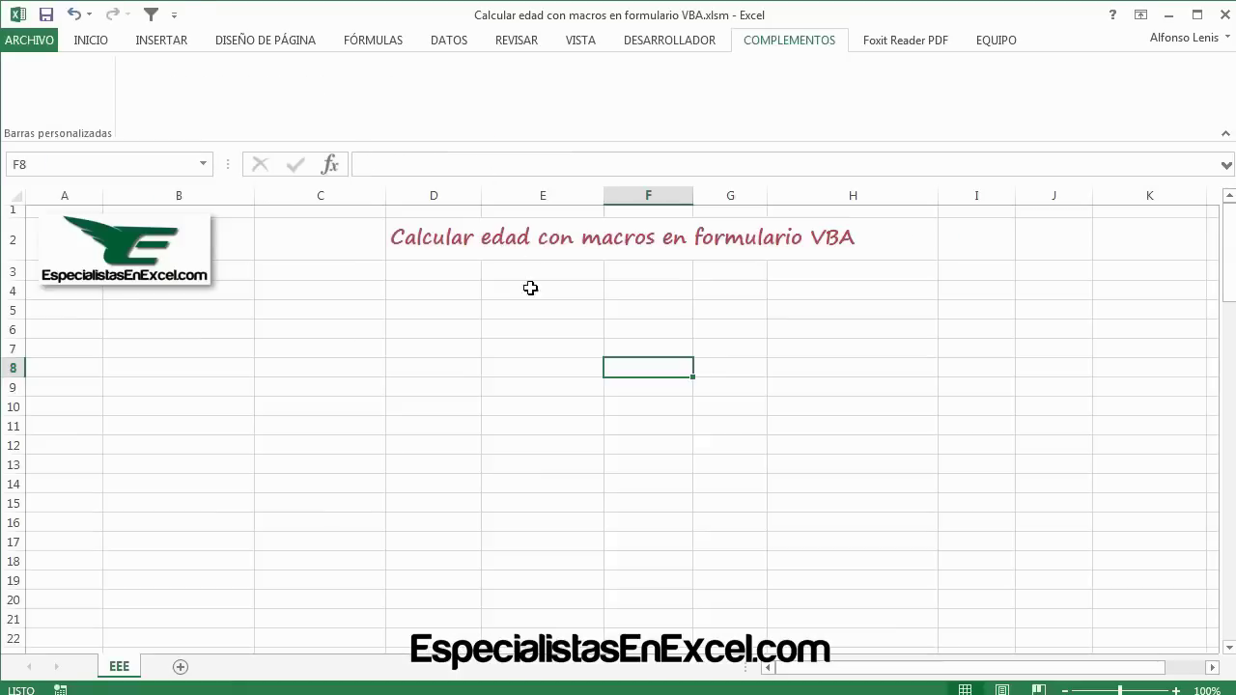
# - From the Developer tab's Visual Basic editor, insert a new UserForm1 into the workbook's project
pyautogui.click(513, 374)
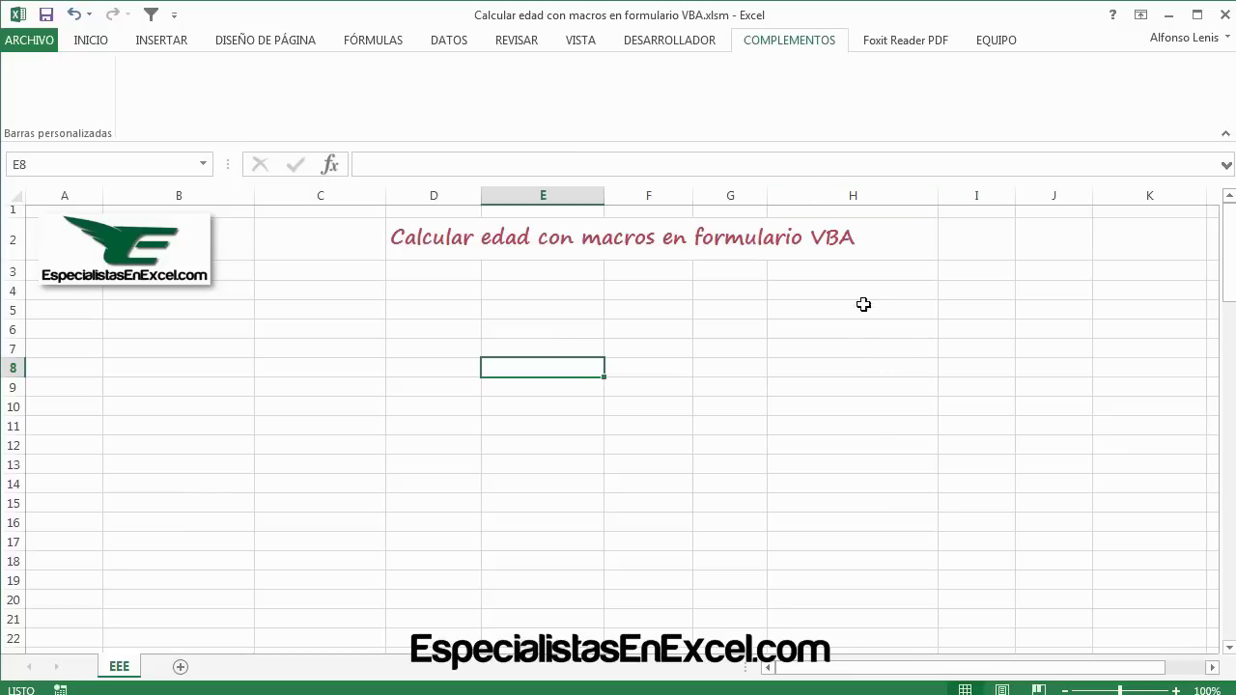
pyautogui.click(686, 46)
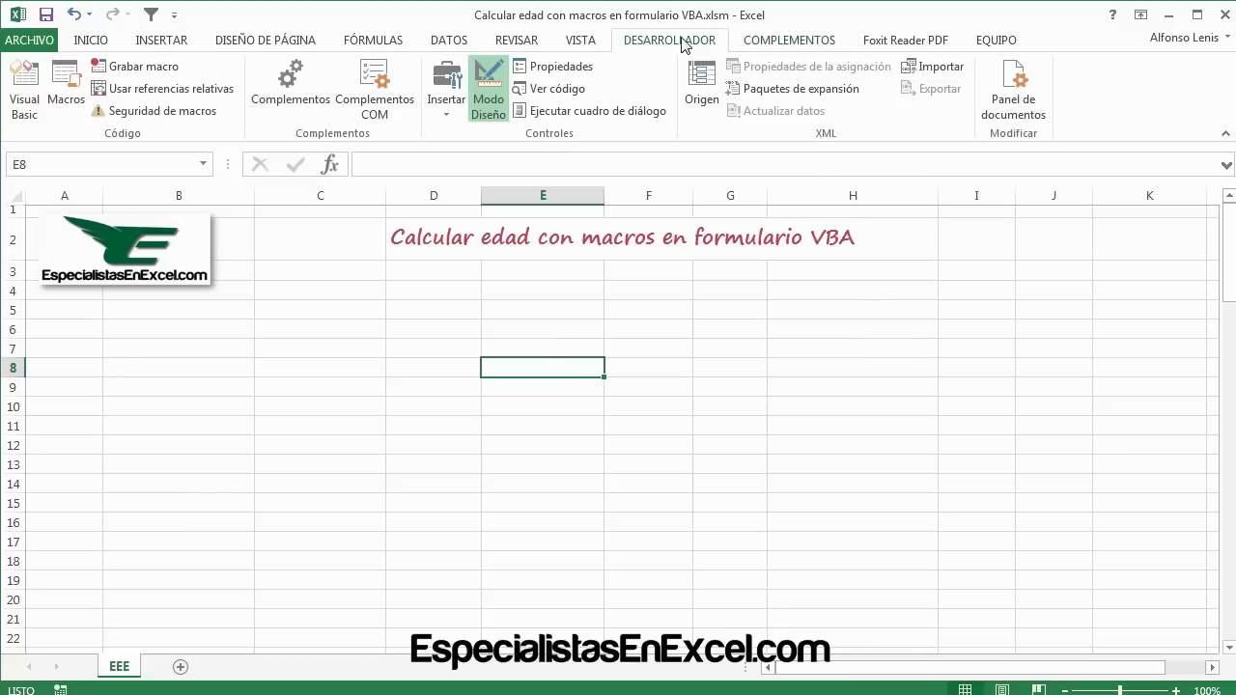
pyautogui.click(27, 93)
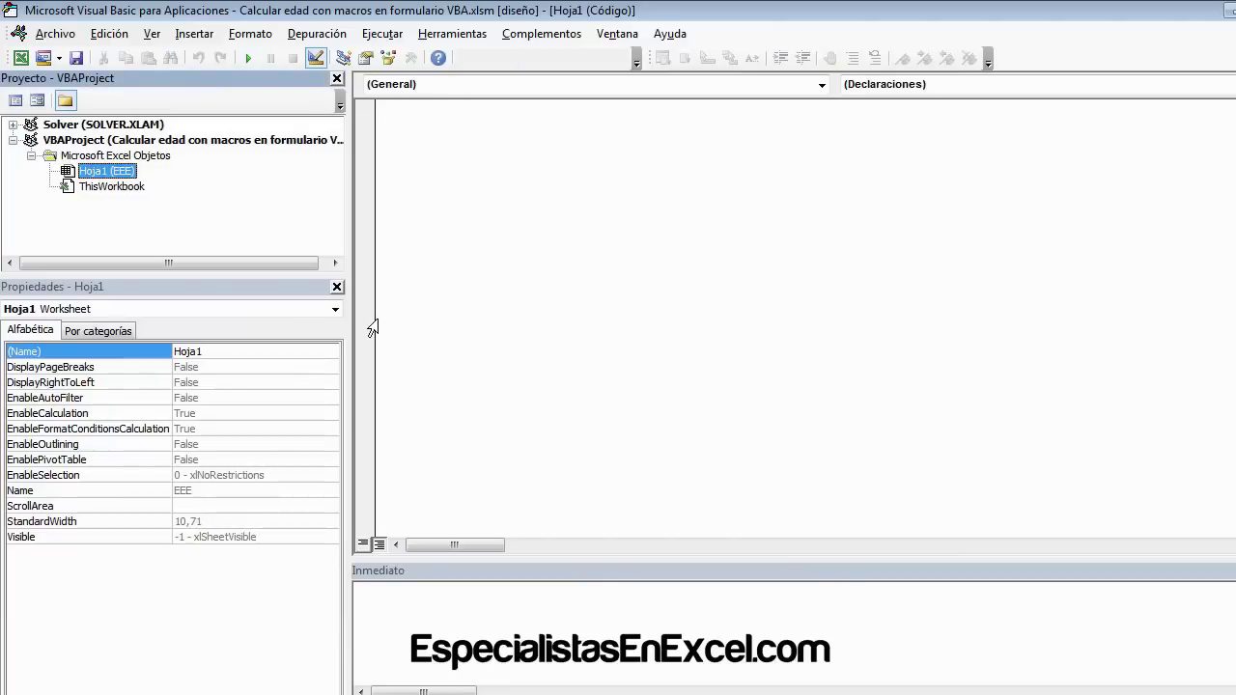
pyautogui.click(116, 186)
pyautogui.rightClick(117, 186)
pyautogui.moveTo(212, 266)
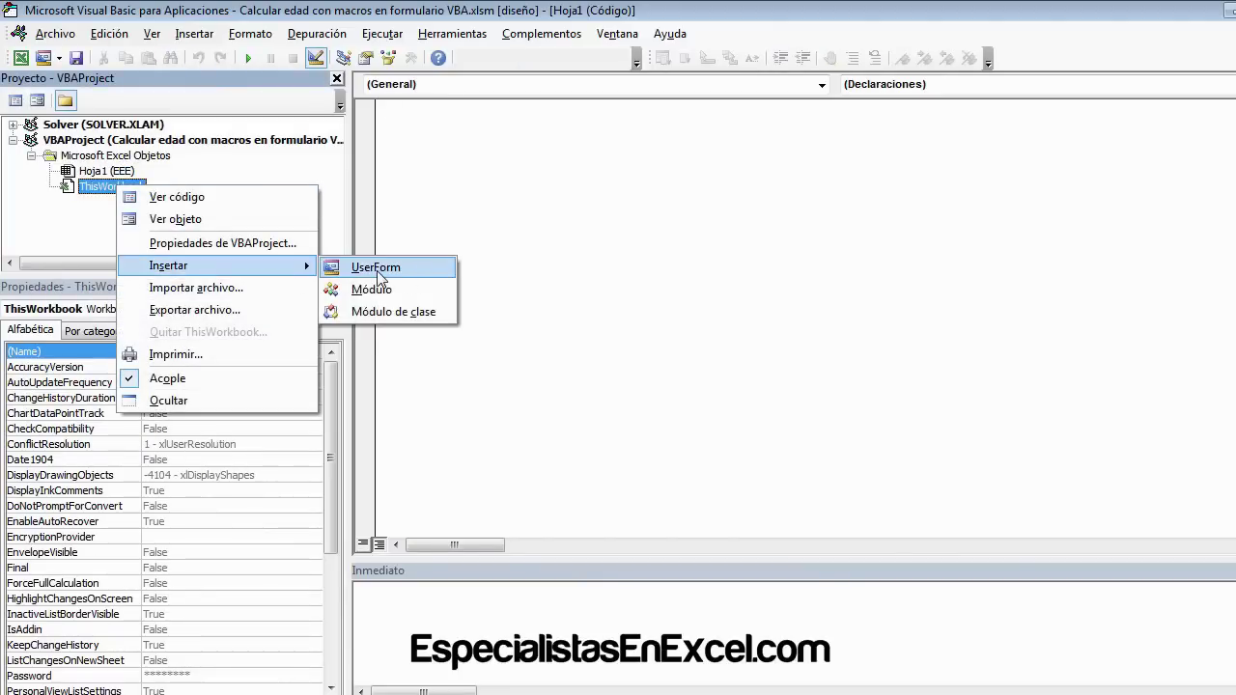
pyautogui.click(379, 275)
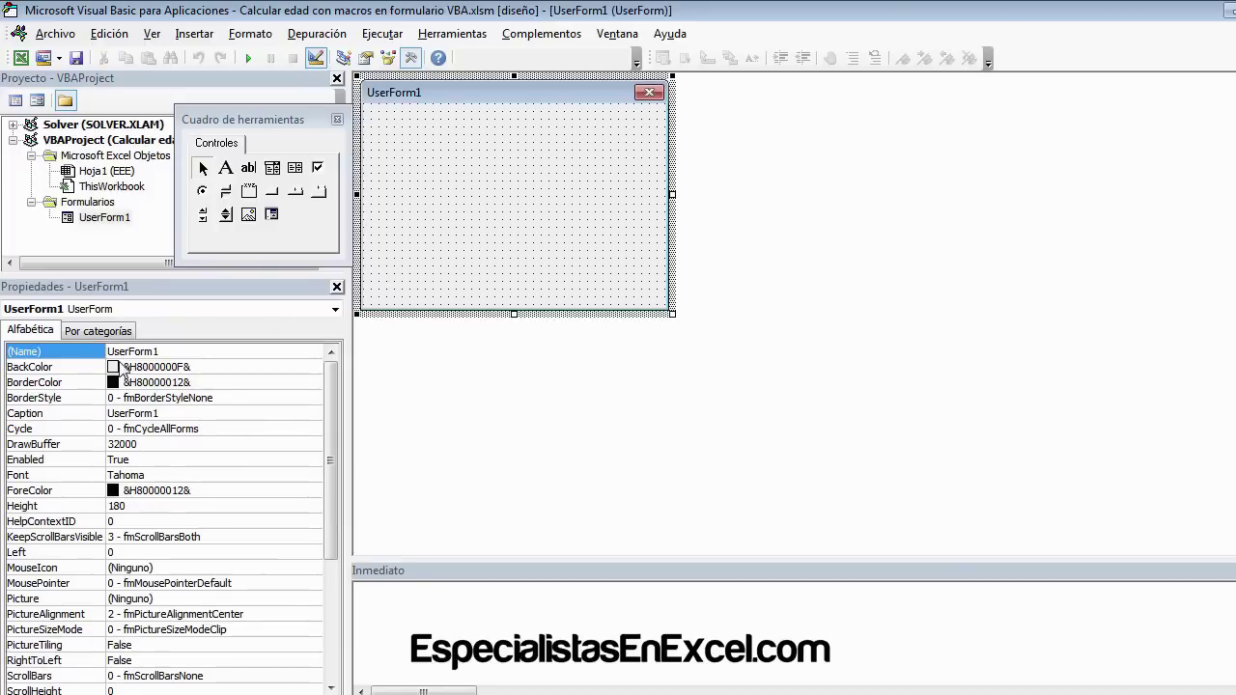
# - Rename the new UserForm to frmCalculoEdad
pyautogui.click(173, 351)
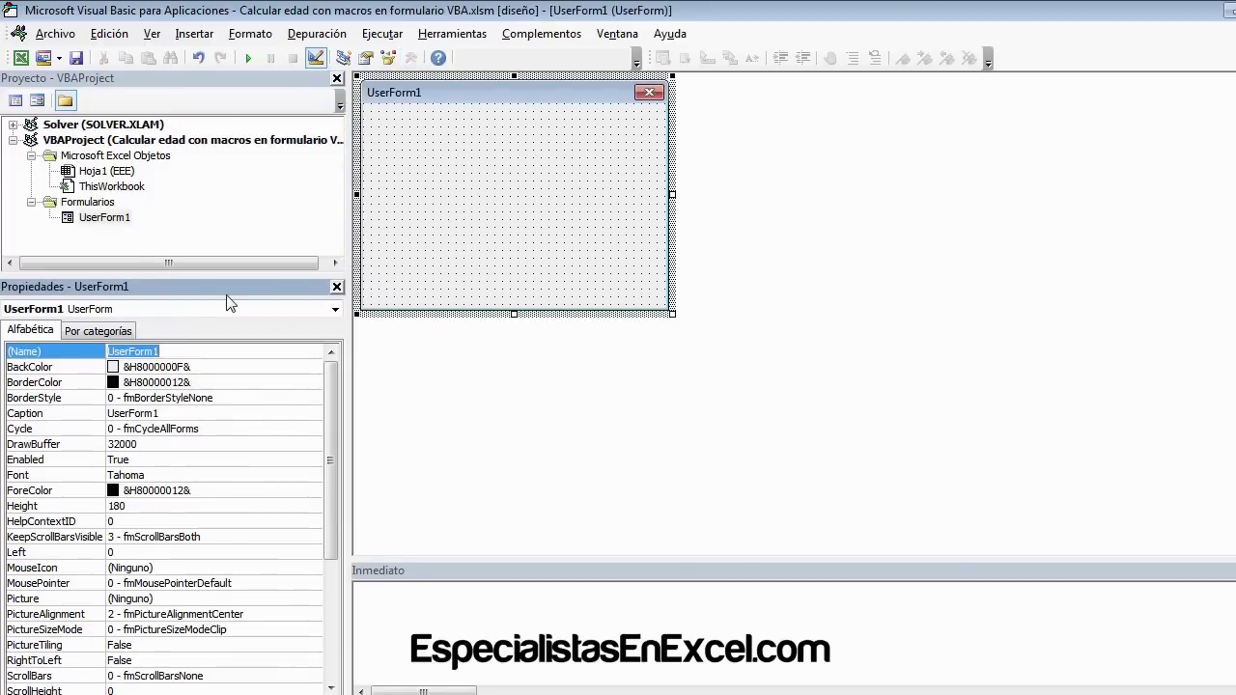
pyautogui.write('frm')
pyautogui.write('Calculo')
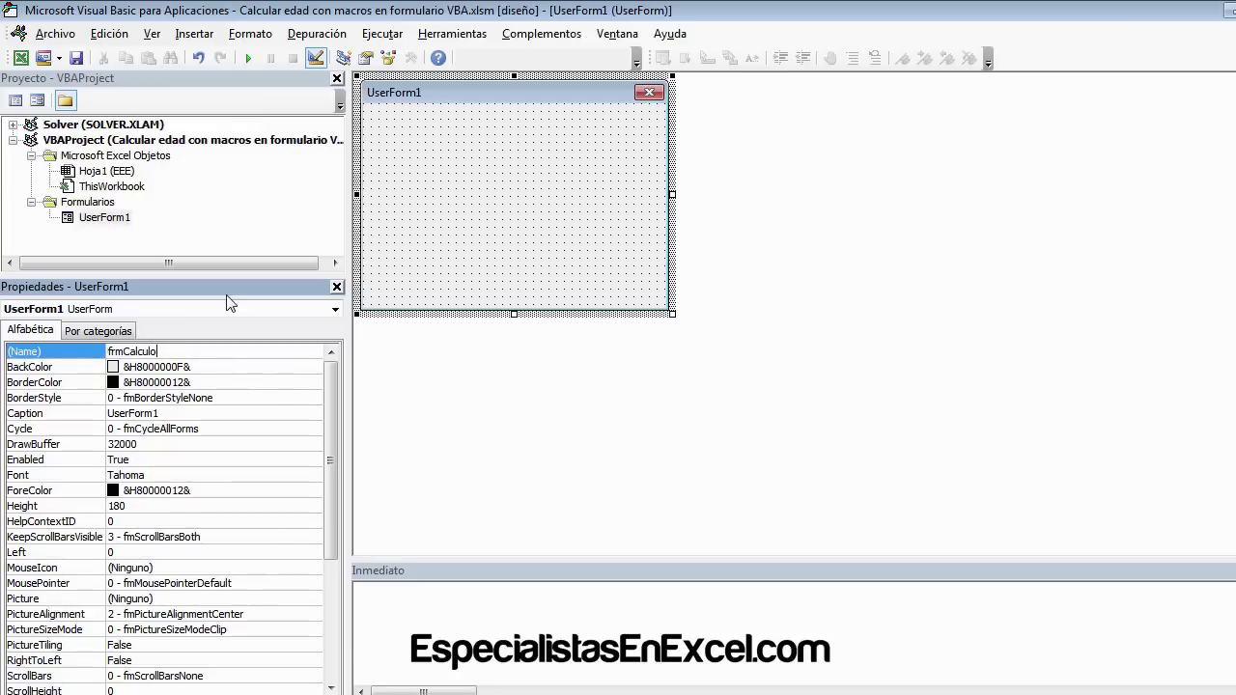
pyautogui.write('dad')
pyautogui.press('Return')
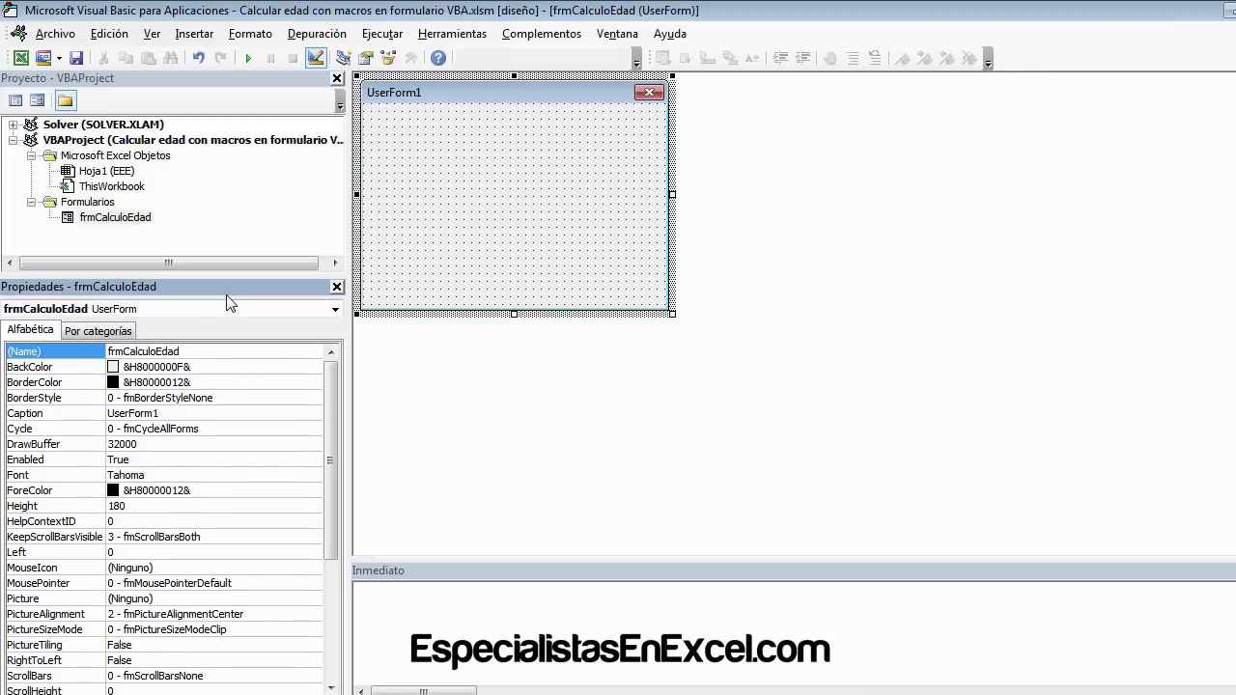
# - Set the form's caption to 'Calcular edad' and narrow it from the right edge
pyautogui.click(424, 91)
pyautogui.click(191, 417)
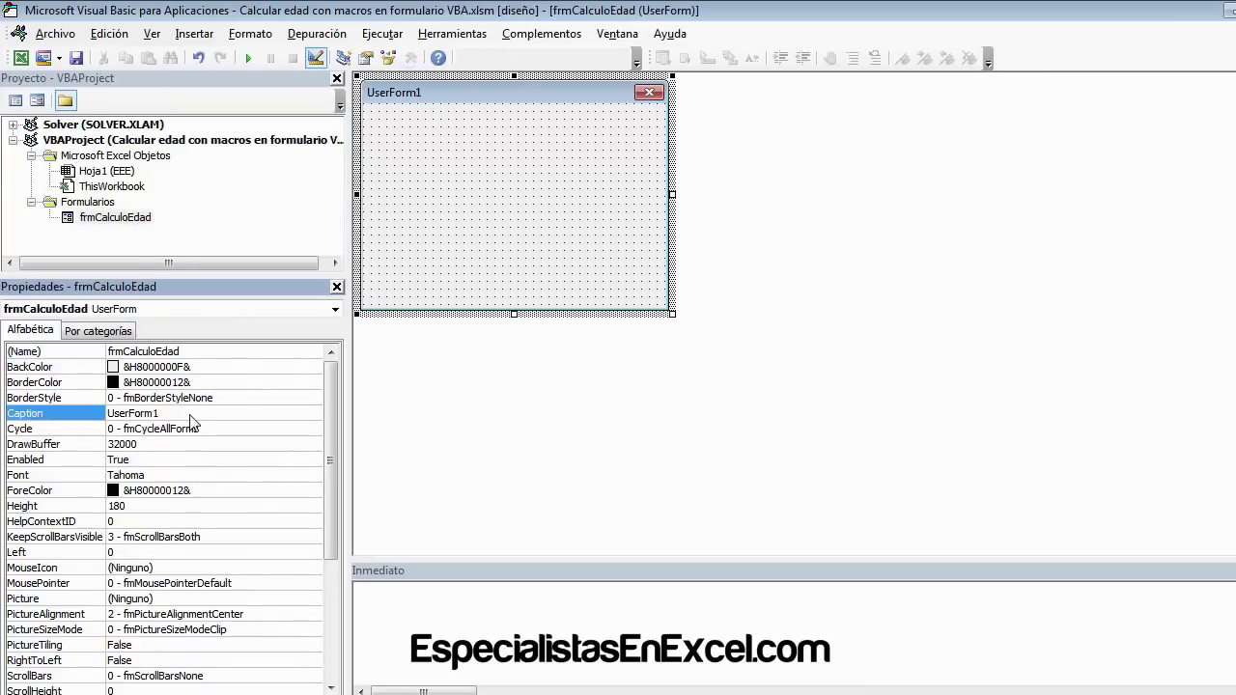
pyautogui.click(199, 409)
pyautogui.write('Calcular edad')
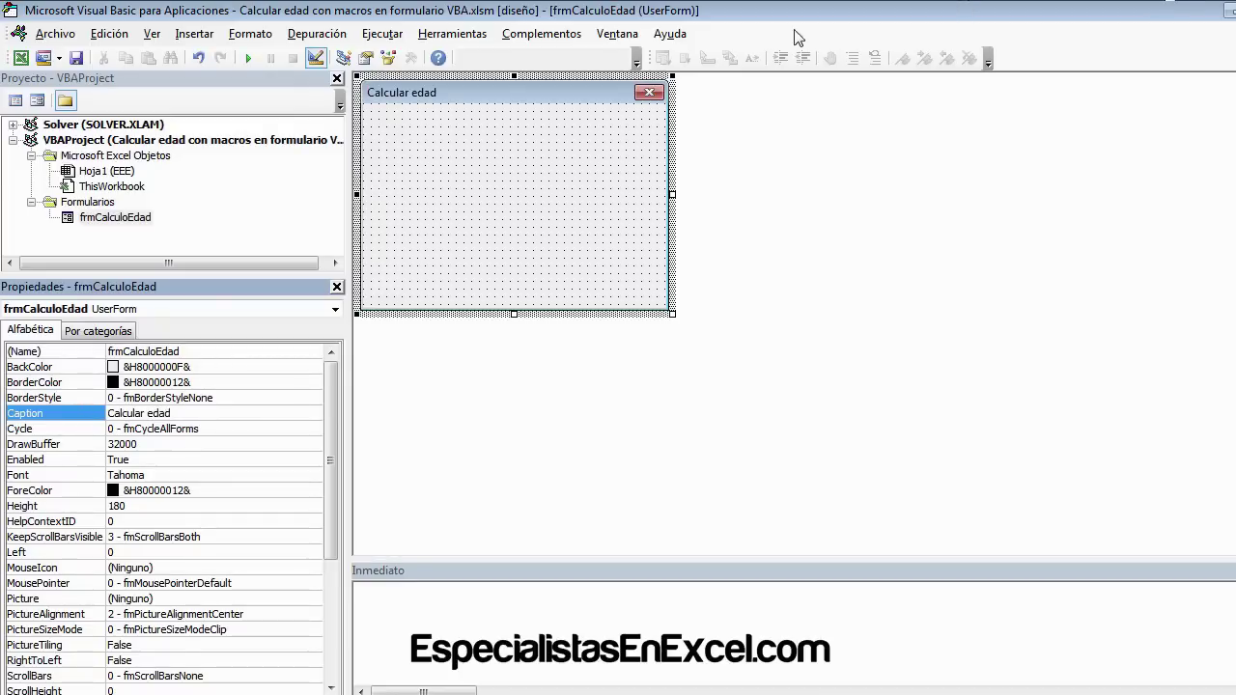
pyautogui.click(599, 181)
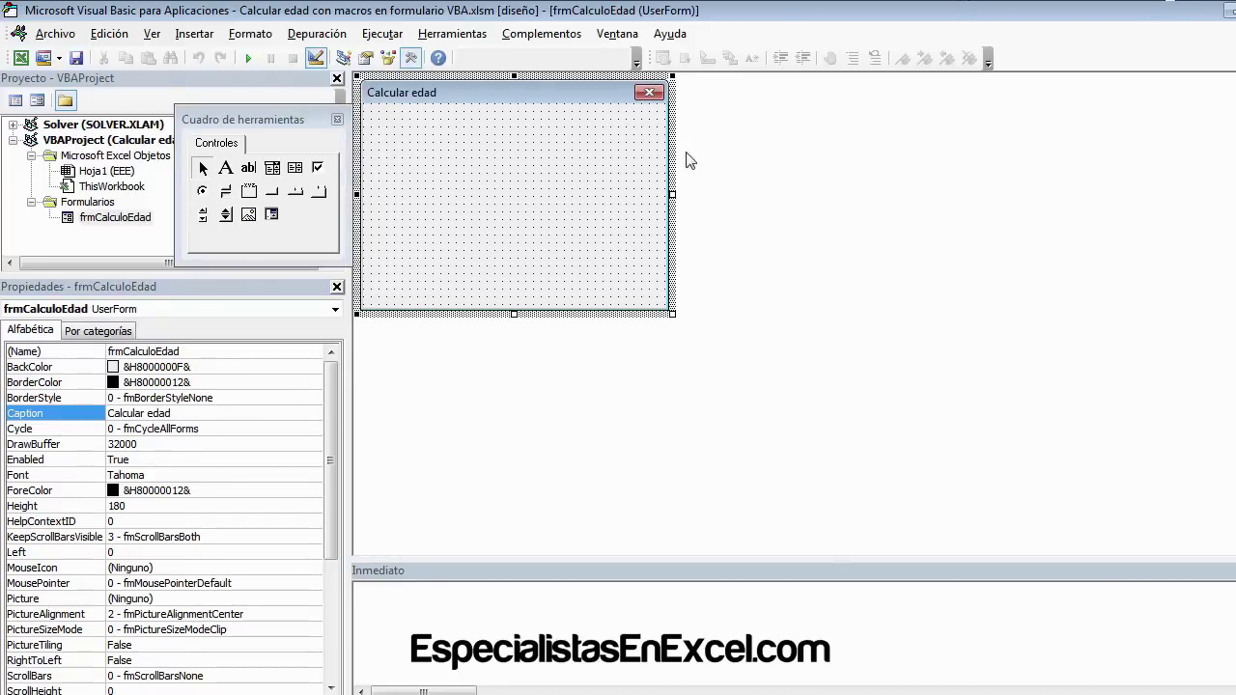
pyautogui.moveTo(671, 194); pyautogui.dragTo(627, 194)
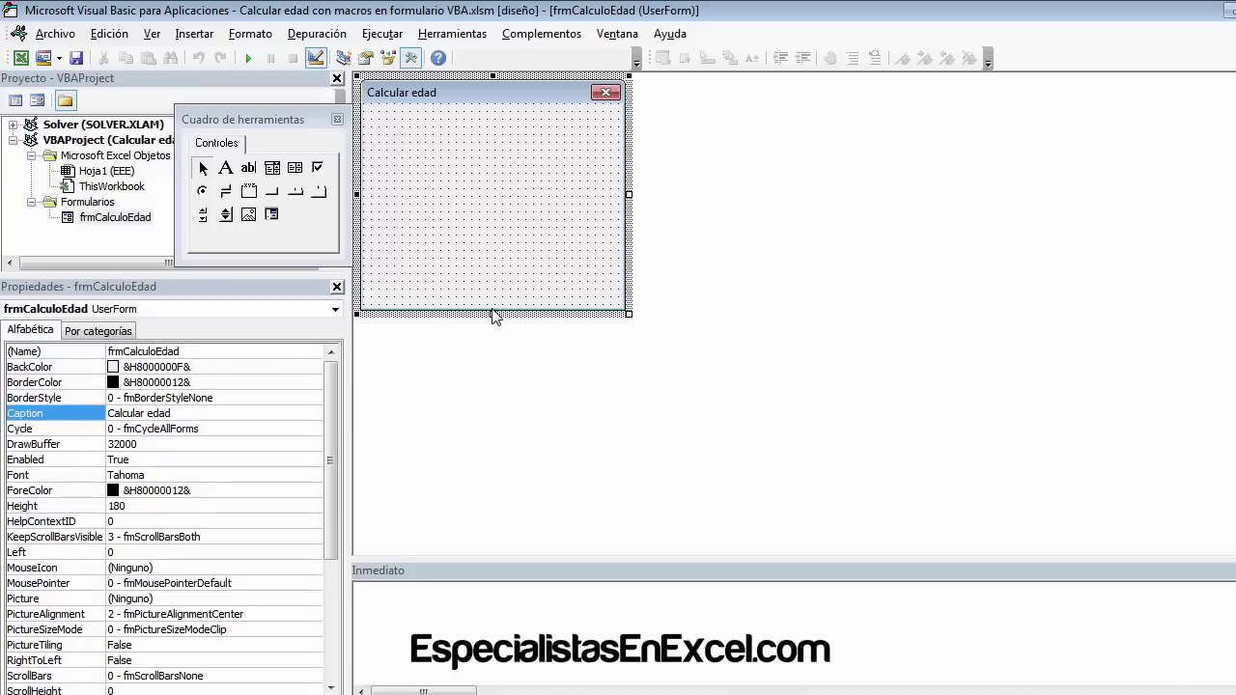
# - Make the form slightly taller and draw a label captioned 'Ingrese Fecha de nacimiento' near the top
pyautogui.moveTo(494, 313); pyautogui.dragTo(496, 344)
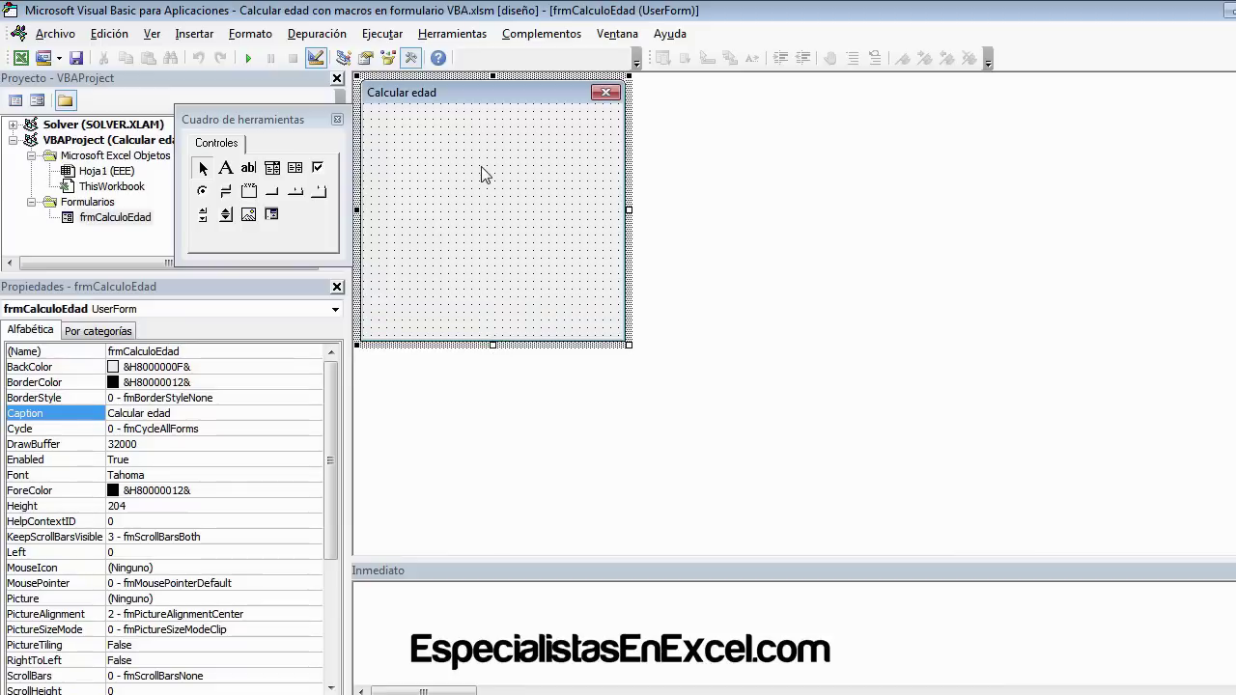
pyautogui.click(226, 169)
pyautogui.moveTo(380, 120); pyautogui.dragTo(471, 147)
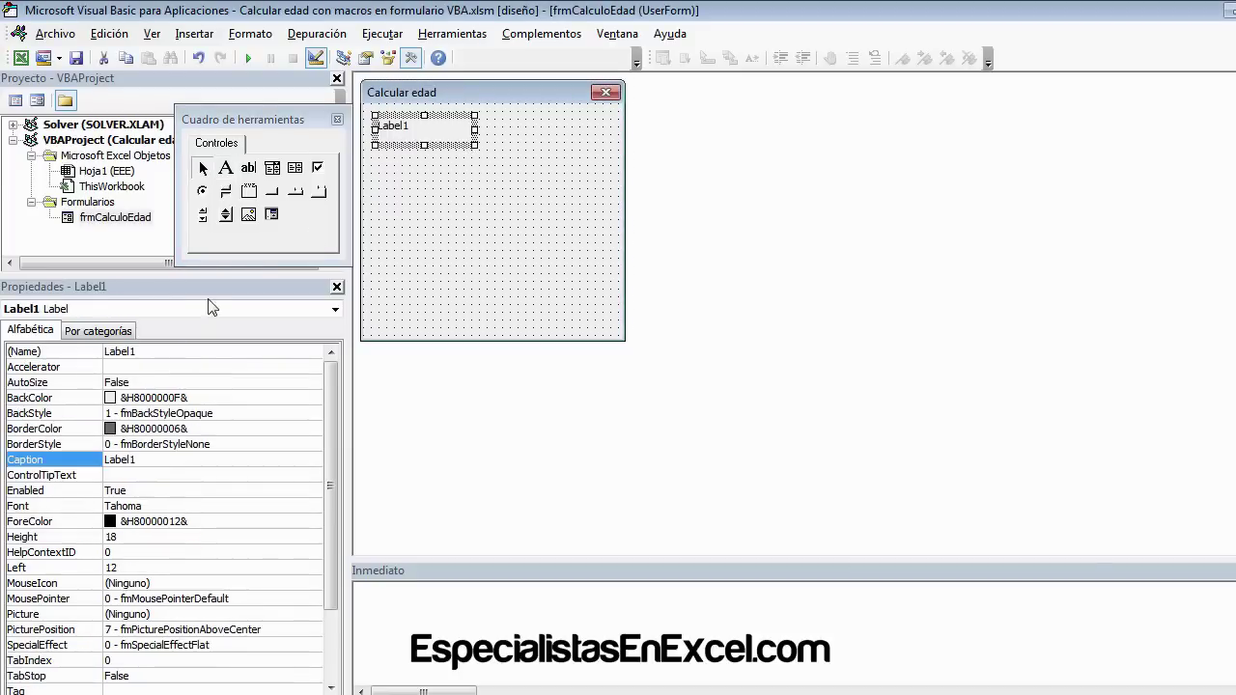
pyautogui.doubleClick(146, 461)
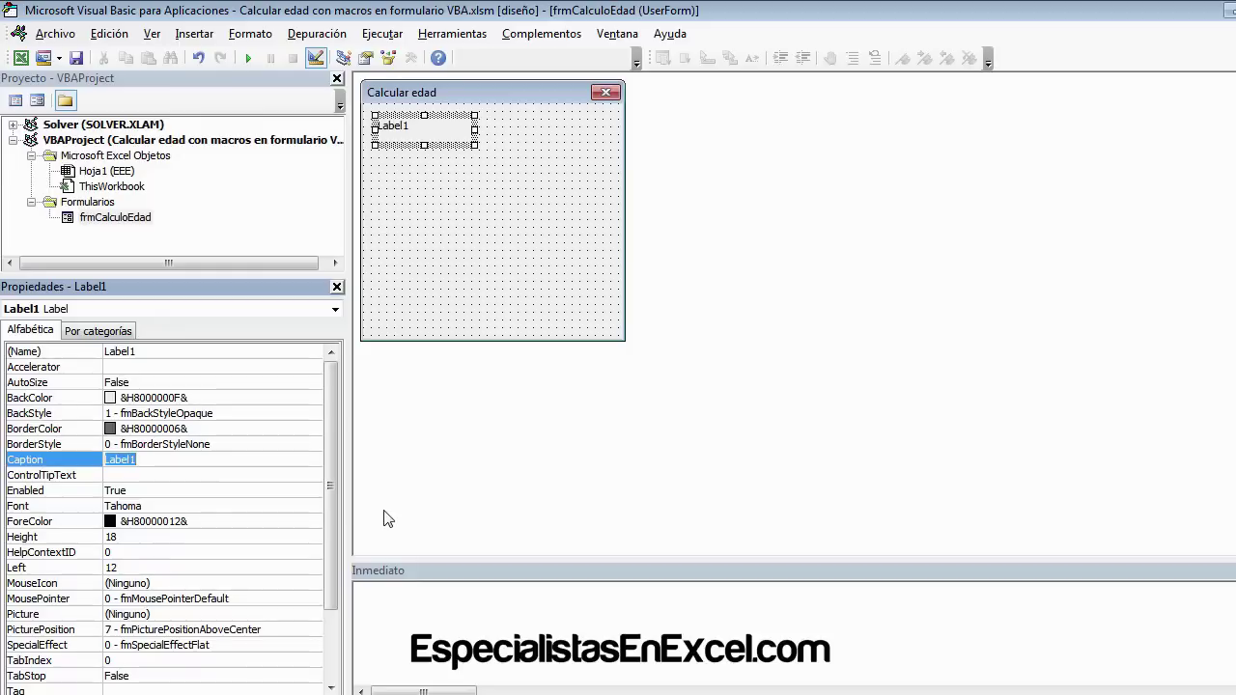
pyautogui.write('Ingrese')
pyautogui.write(' Fecha de nacimiento')
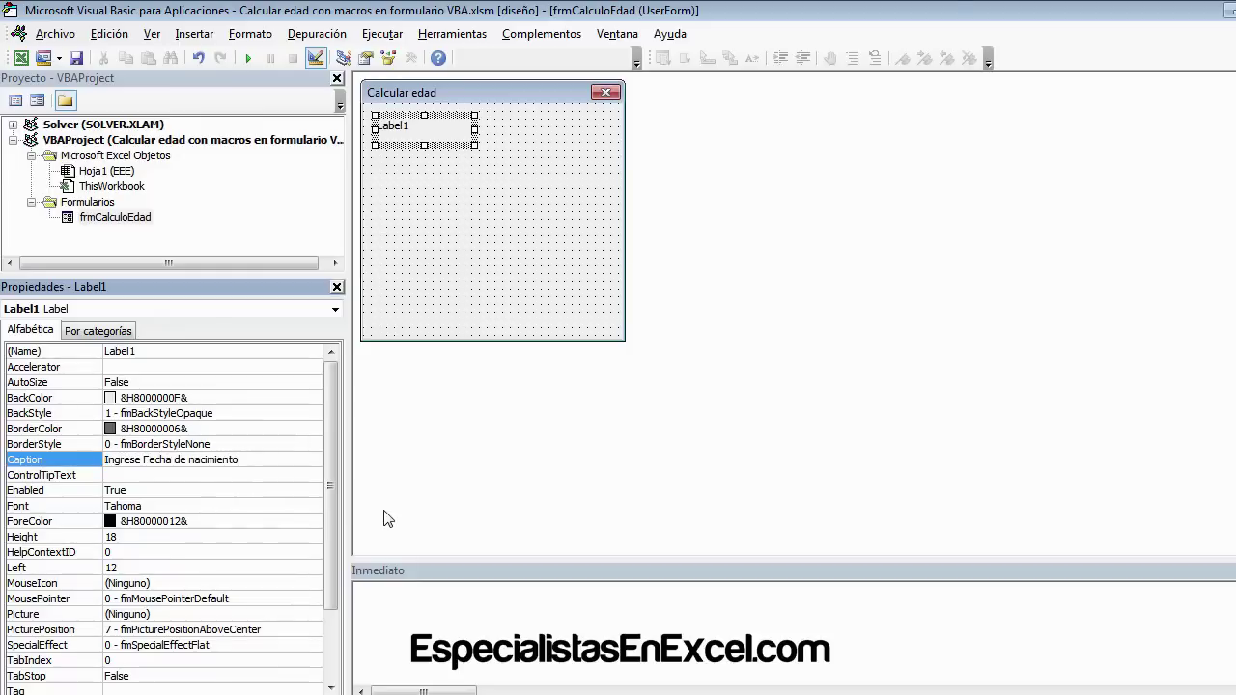
pyautogui.press('Return')
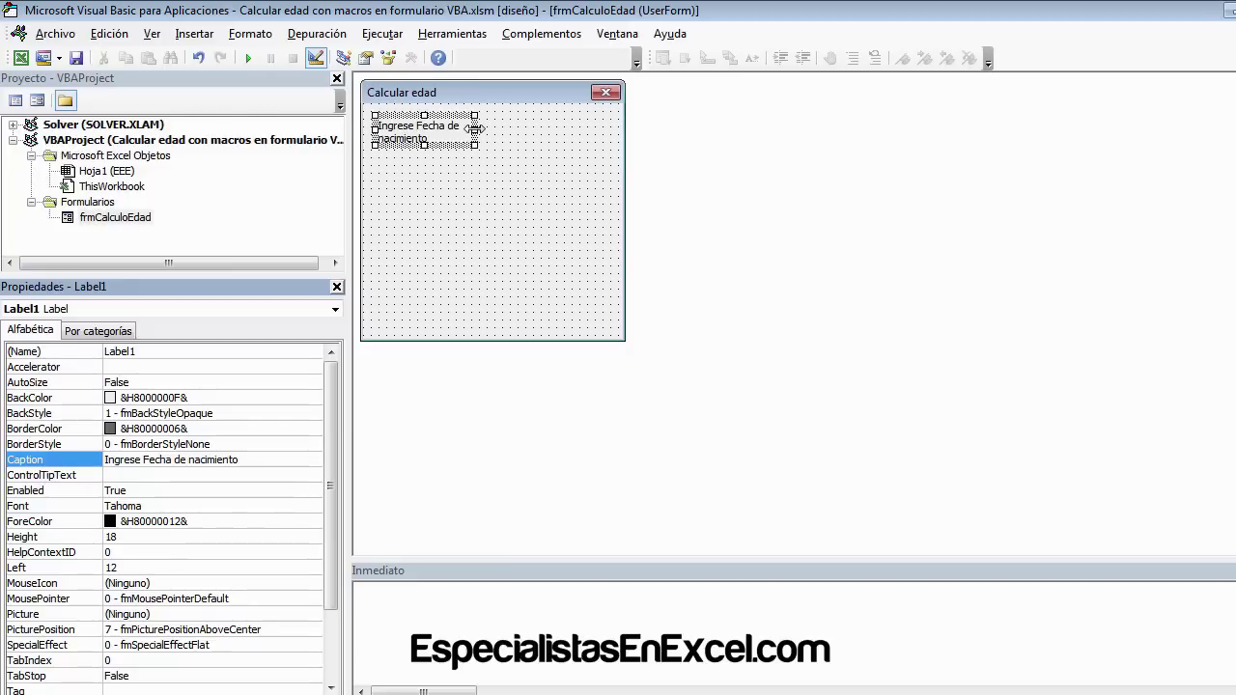
# - Widen the birth-date label, give it a larger font, and nudge it into place
pyautogui.moveTo(474, 128)
pyautogui.mouseDown()
pyautogui.moveTo(544, 131)
pyautogui.moveTo(485, 137)
pyautogui.mouseUp()
pyautogui.click(241, 506)
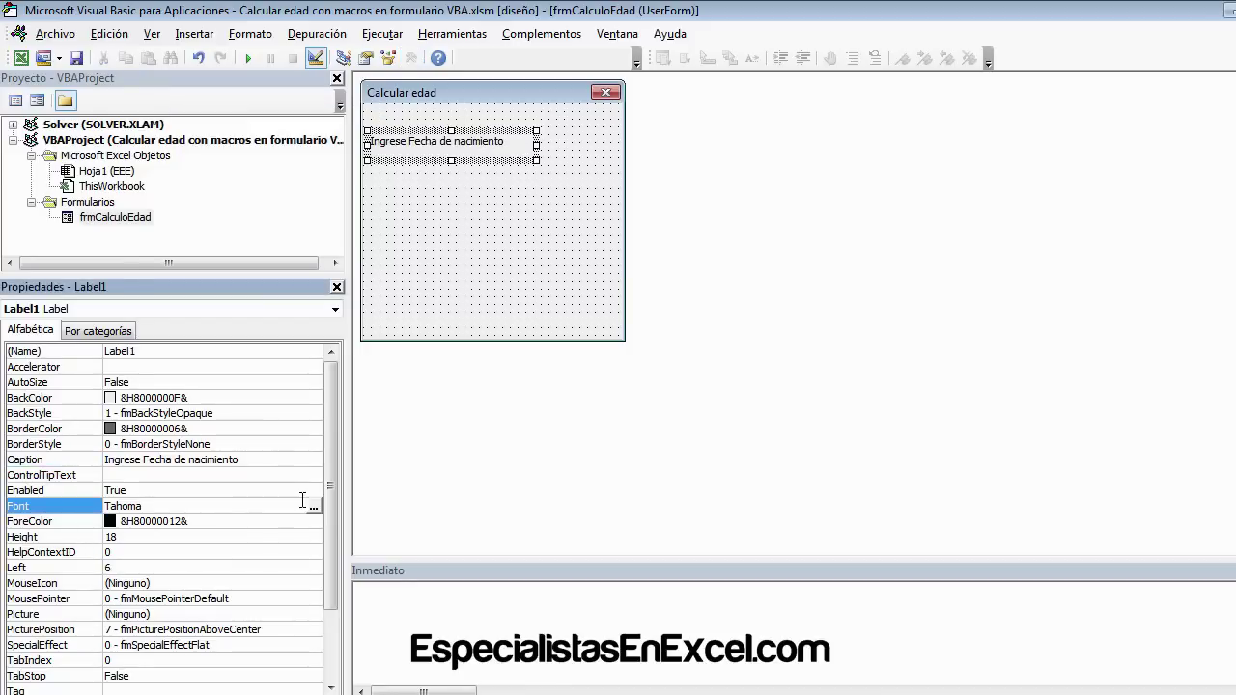
pyautogui.click(313, 506)
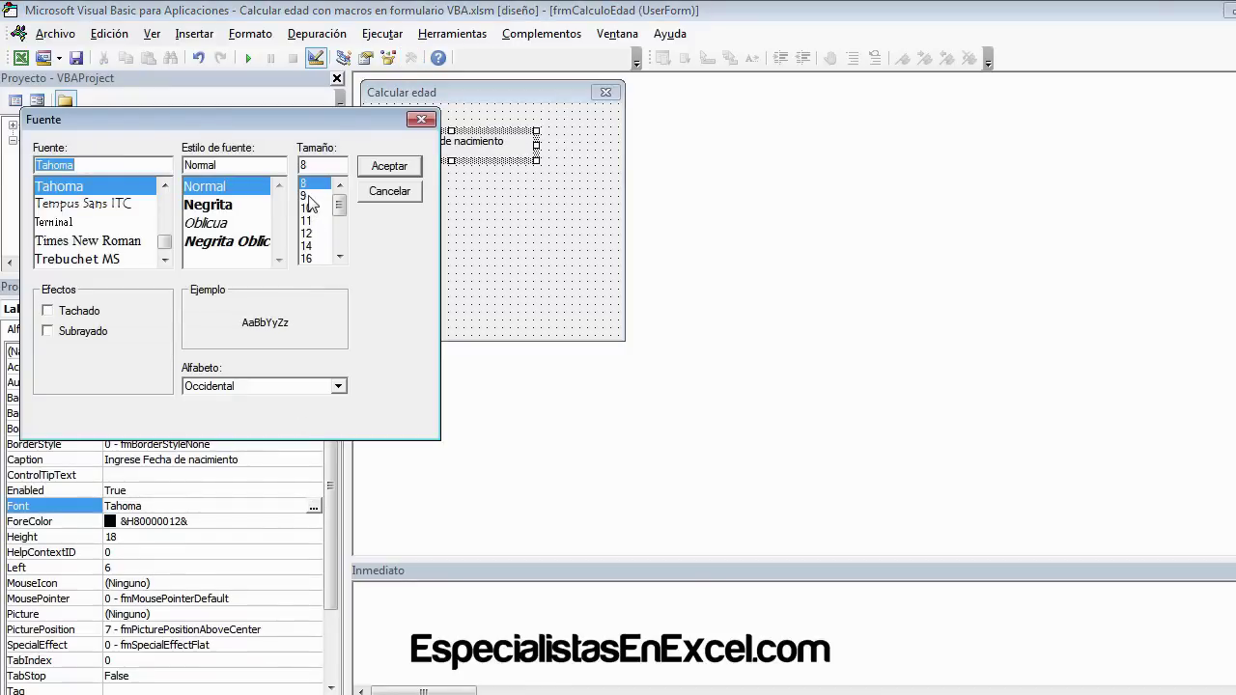
pyautogui.click(389, 166)
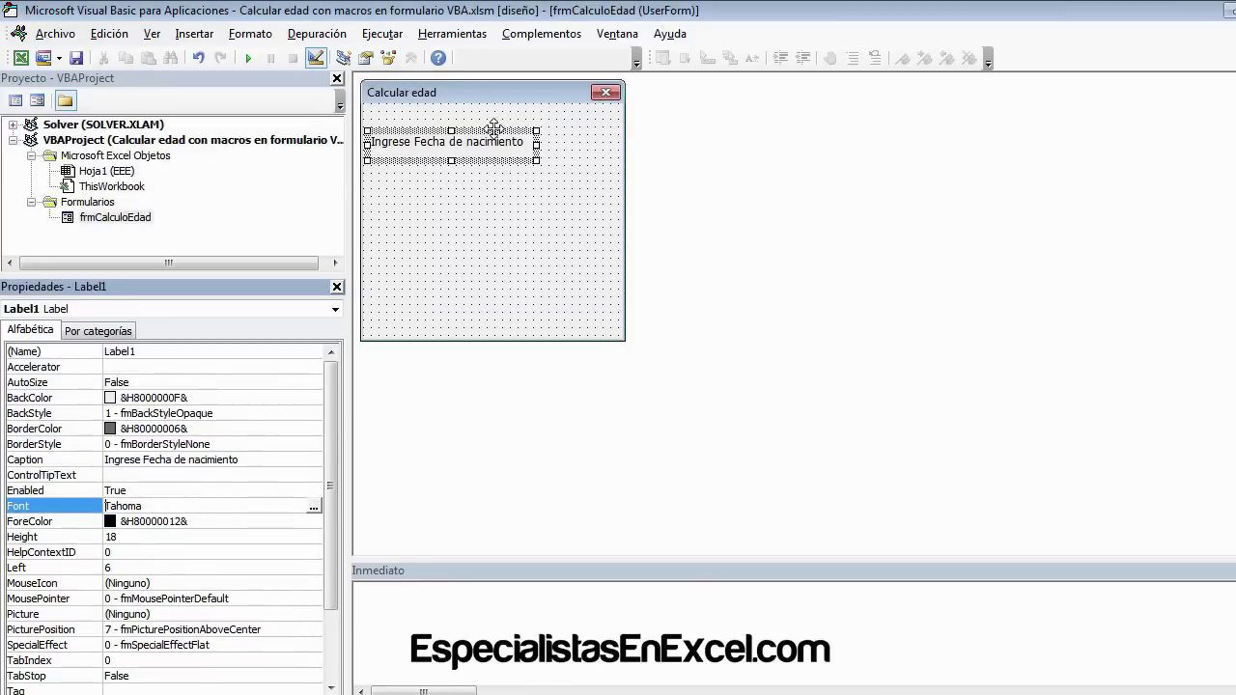
pyautogui.click(493, 128)
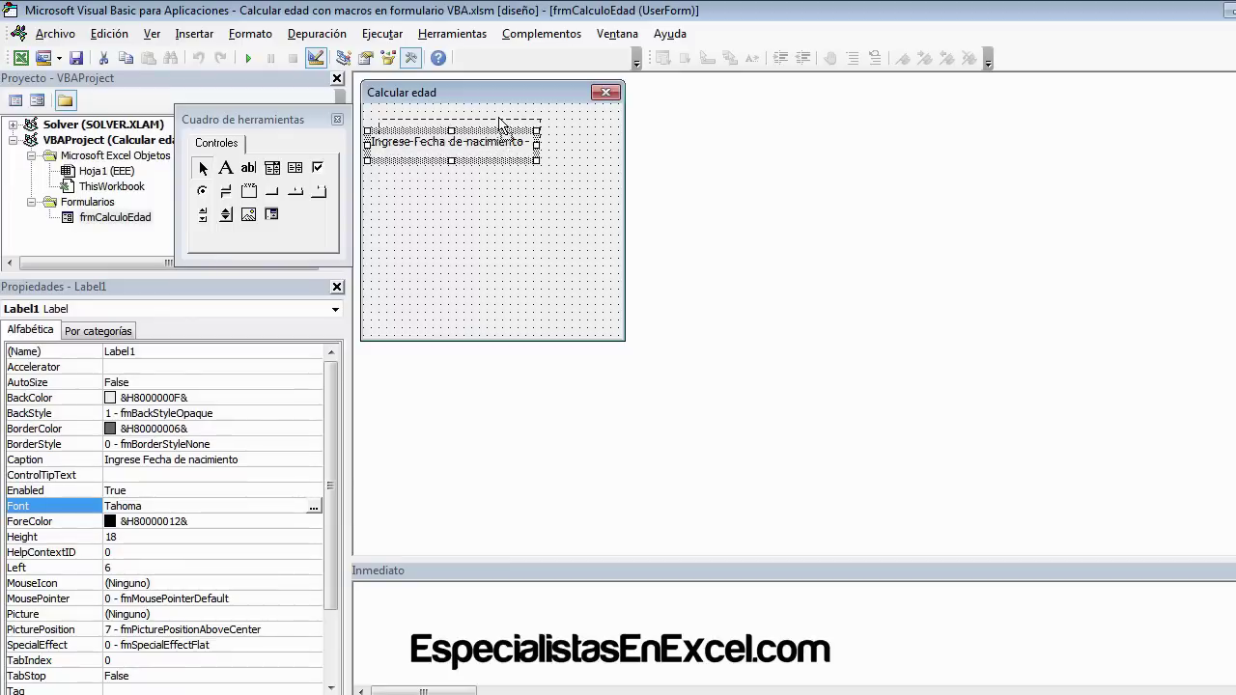
pyautogui.press('Up')
pyautogui.press('Right')
# - Copy the heading label three times and stack the copies beneath it
pyautogui.click(488, 175)
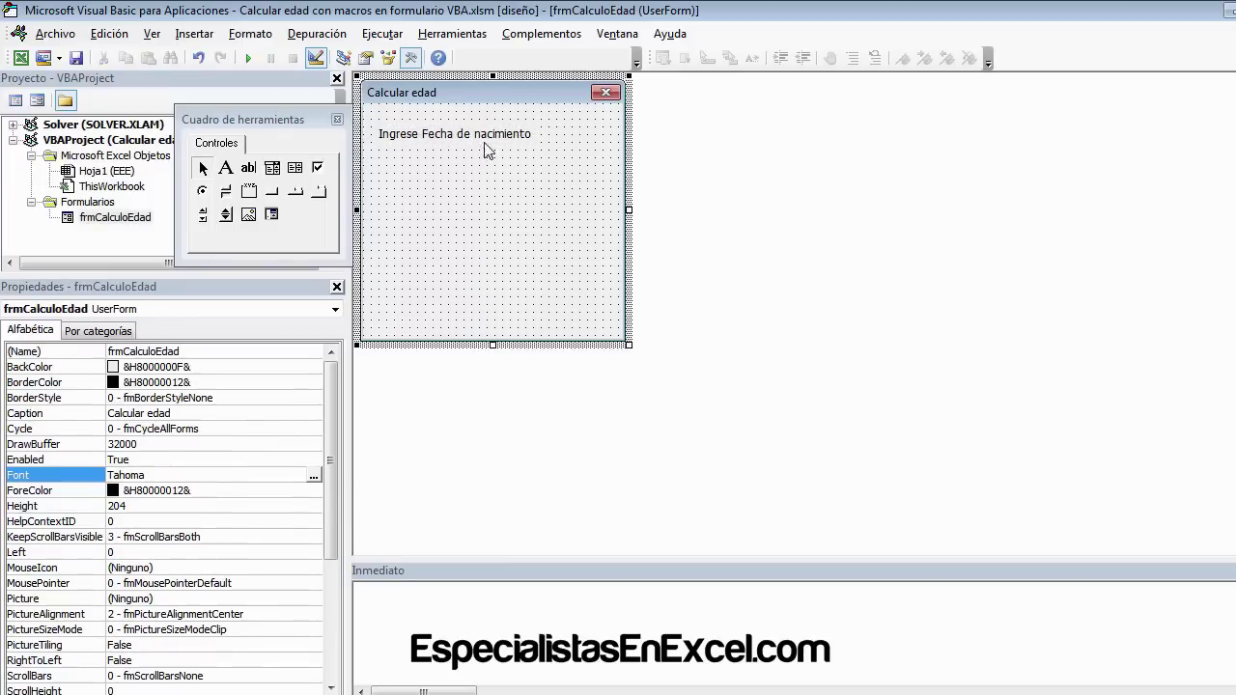
pyautogui.click(483, 154)
pyautogui.hotkey('ctrl', 'c')
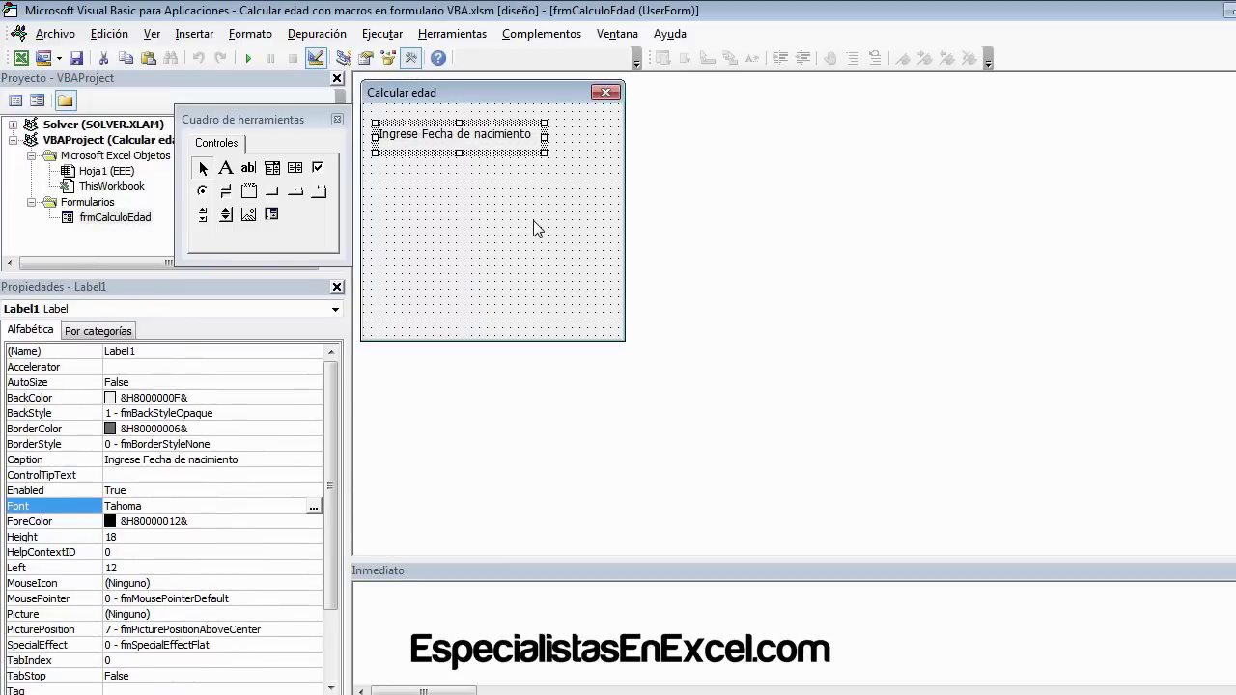
pyautogui.hotkey('ctrl', 'v')
pyautogui.moveTo(493, 221); pyautogui.dragTo(444, 171)
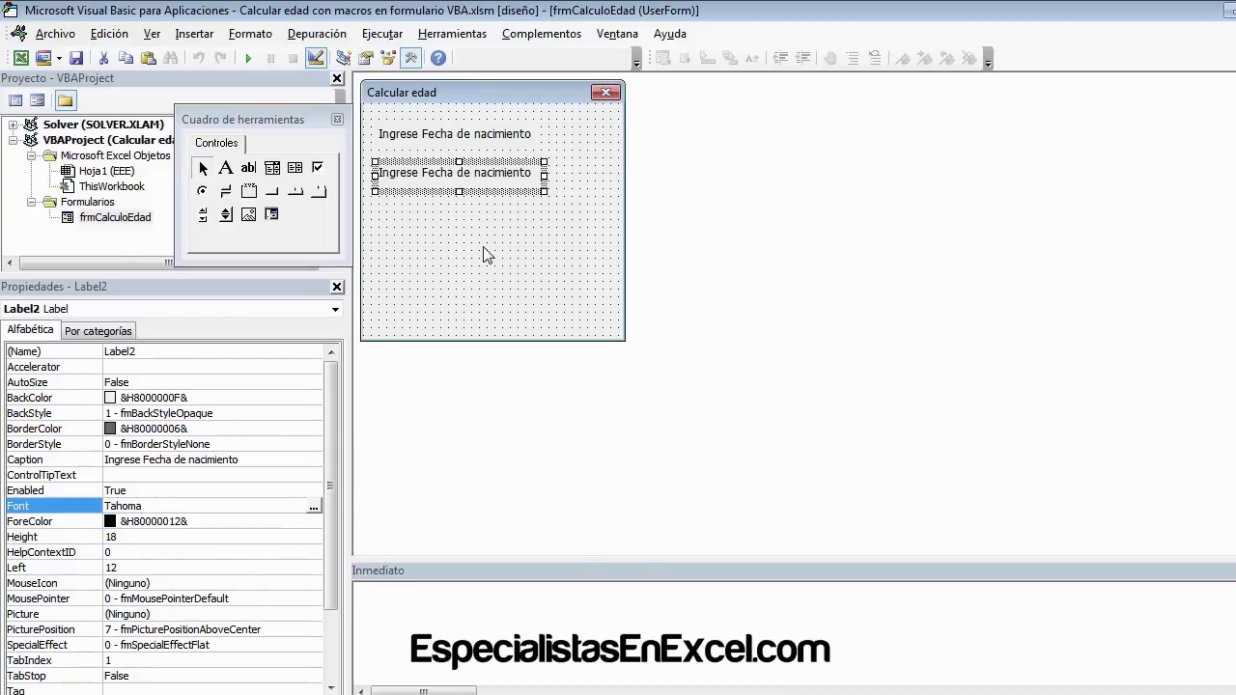
pyautogui.hotkey('ctrl', 'v')
pyautogui.moveTo(446, 236)
pyautogui.mouseDown()
pyautogui.moveTo(442, 225)
pyautogui.moveTo(425, 253)
pyautogui.mouseUp()
pyautogui.hotkey('ctrl', 'v')
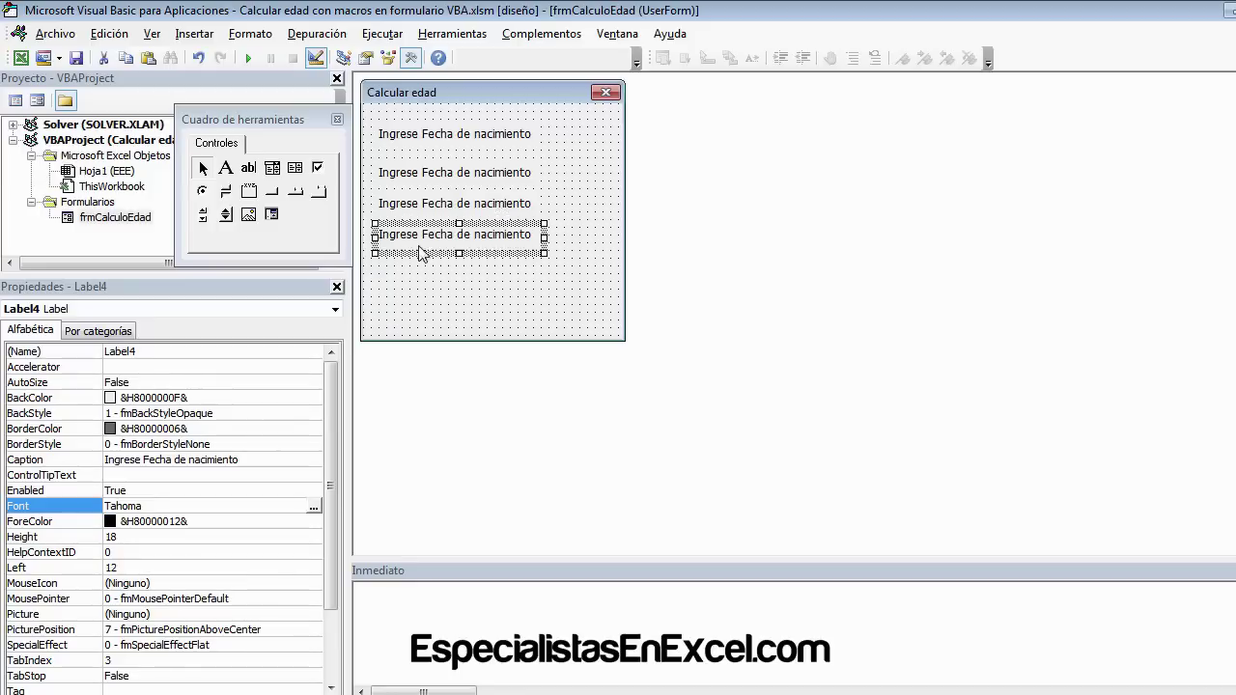
pyautogui.moveTo(425, 253); pyautogui.dragTo(417, 266)
# - Change the second label's caption to 'Años:'
pyautogui.click(434, 180)
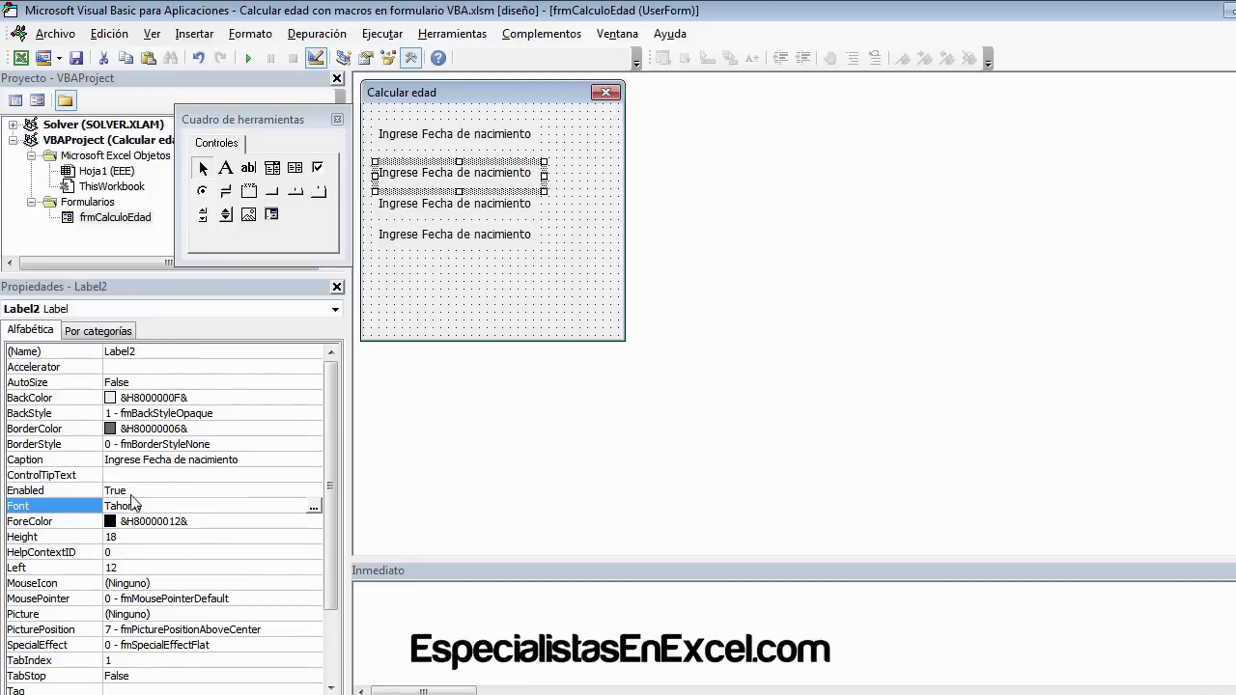
pyautogui.scroll(-3, 334, 487)
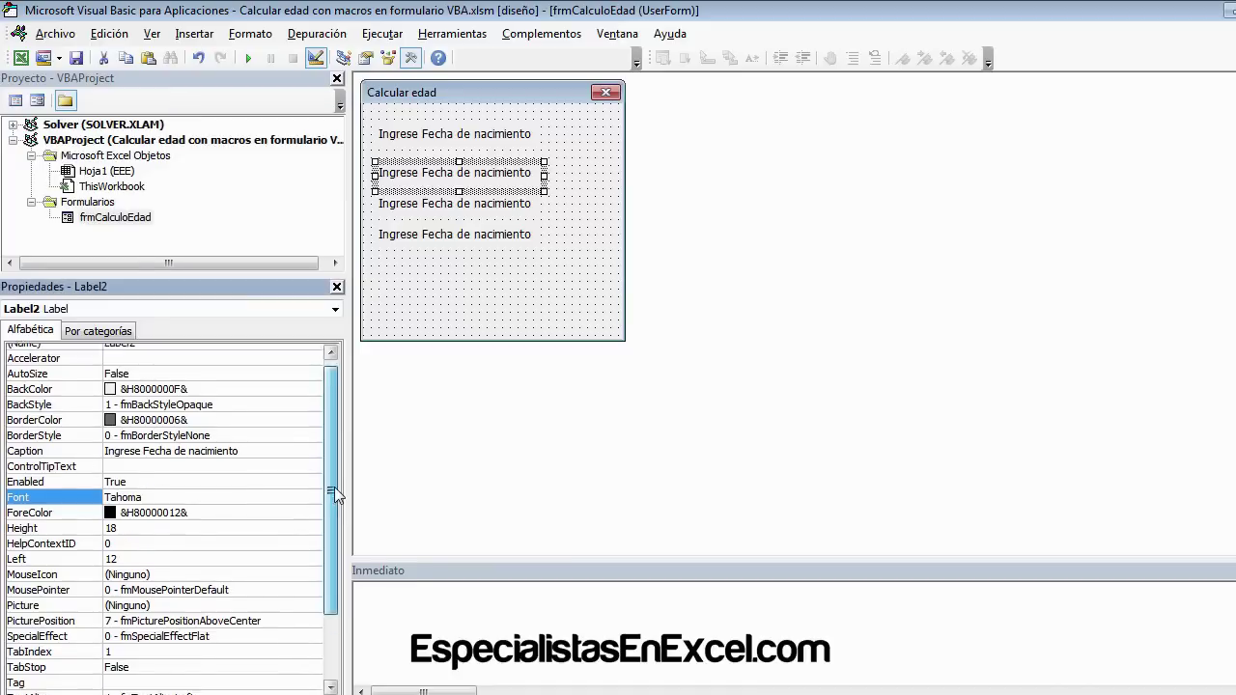
pyautogui.scroll(3, 334, 496)
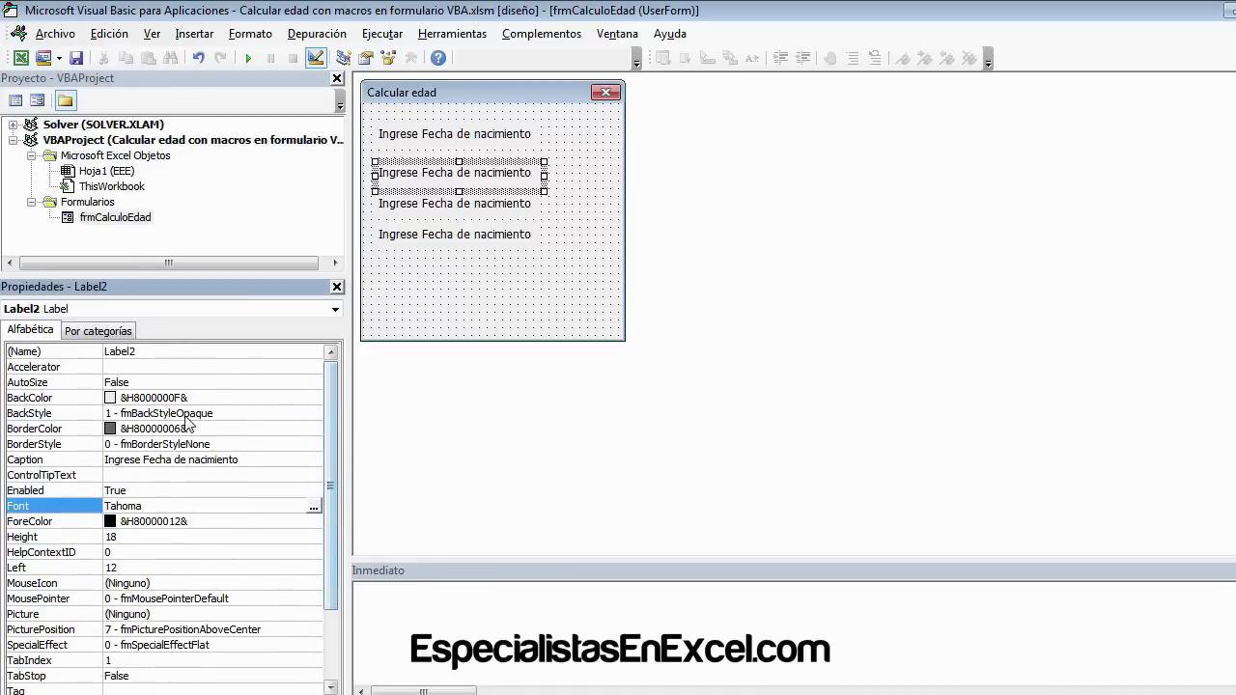
pyautogui.click(178, 460)
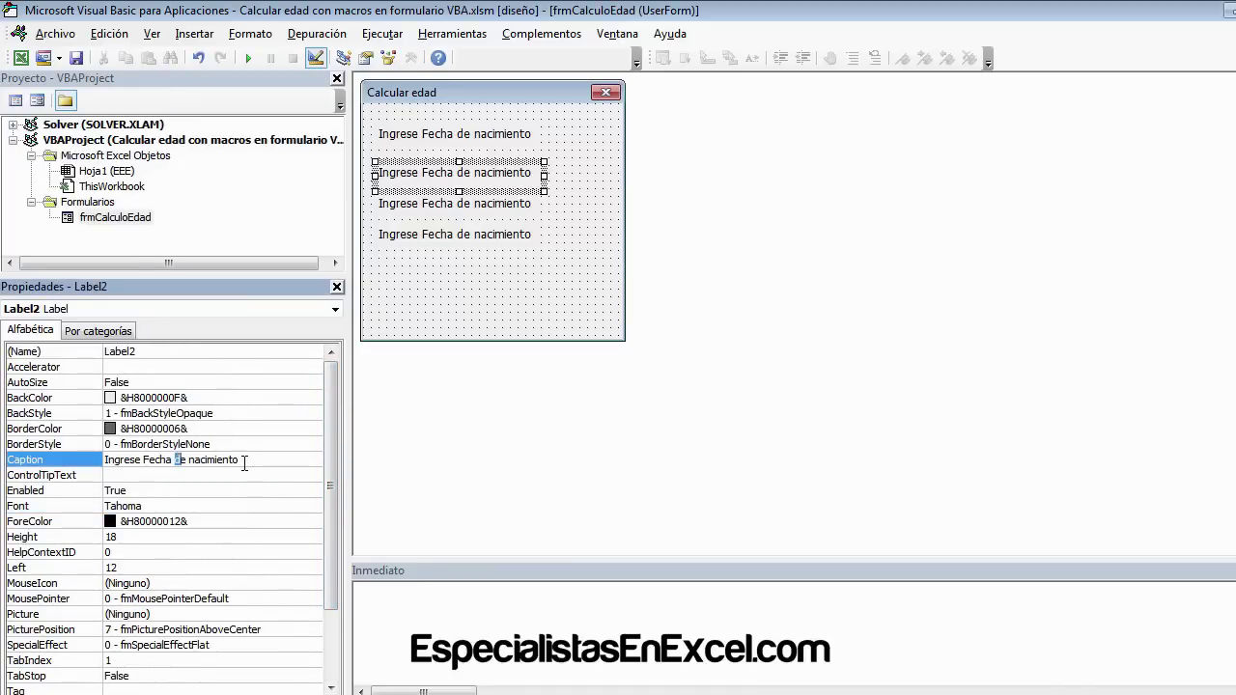
pyautogui.moveTo(242, 461); pyautogui.dragTo(32, 434)
pyautogui.write('A')
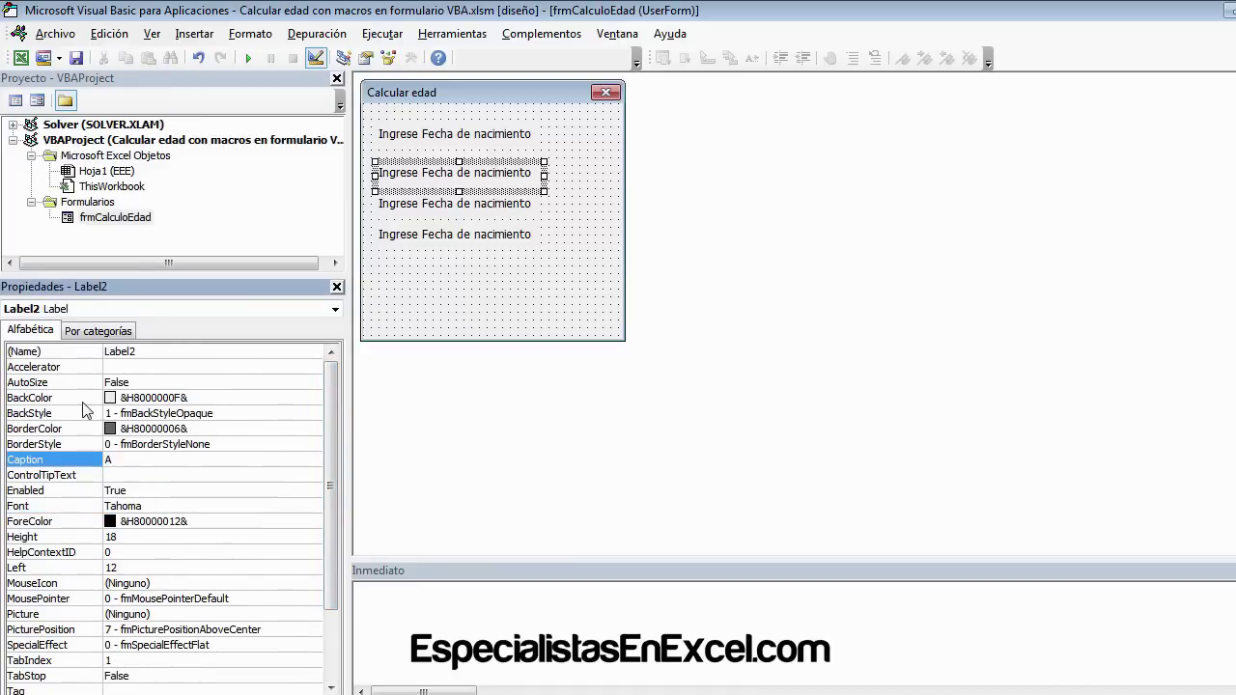
pyautogui.write('ños:')
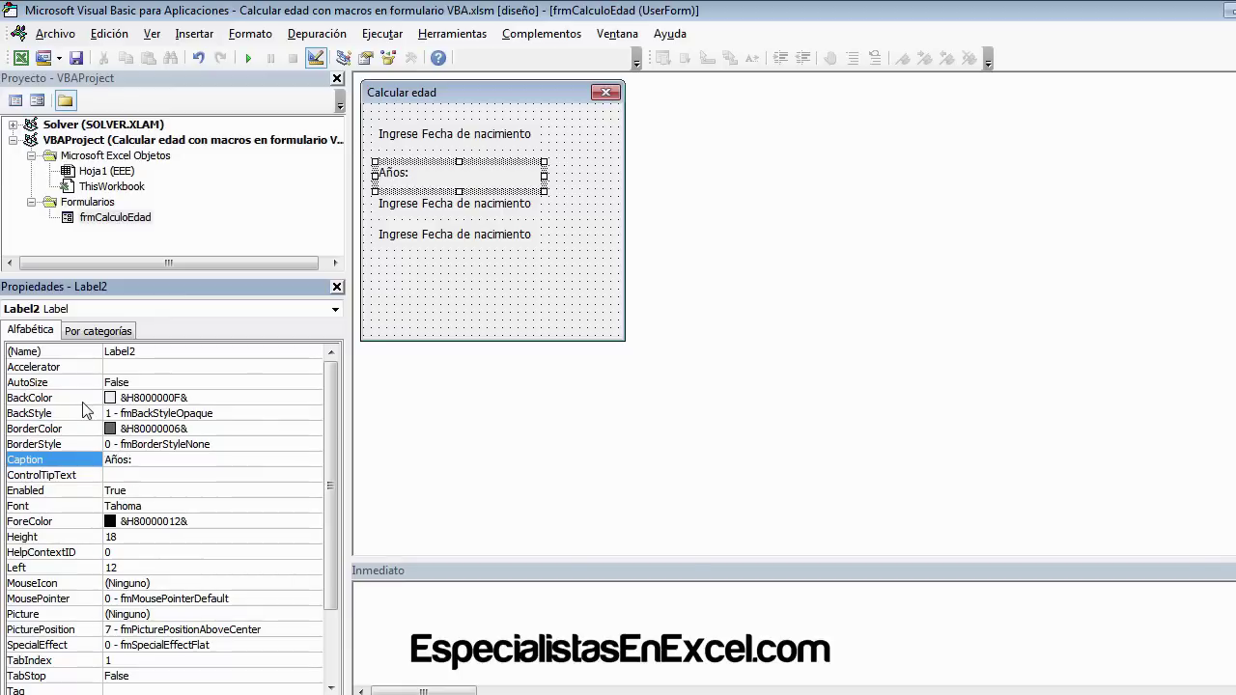
pyautogui.click(447, 206)
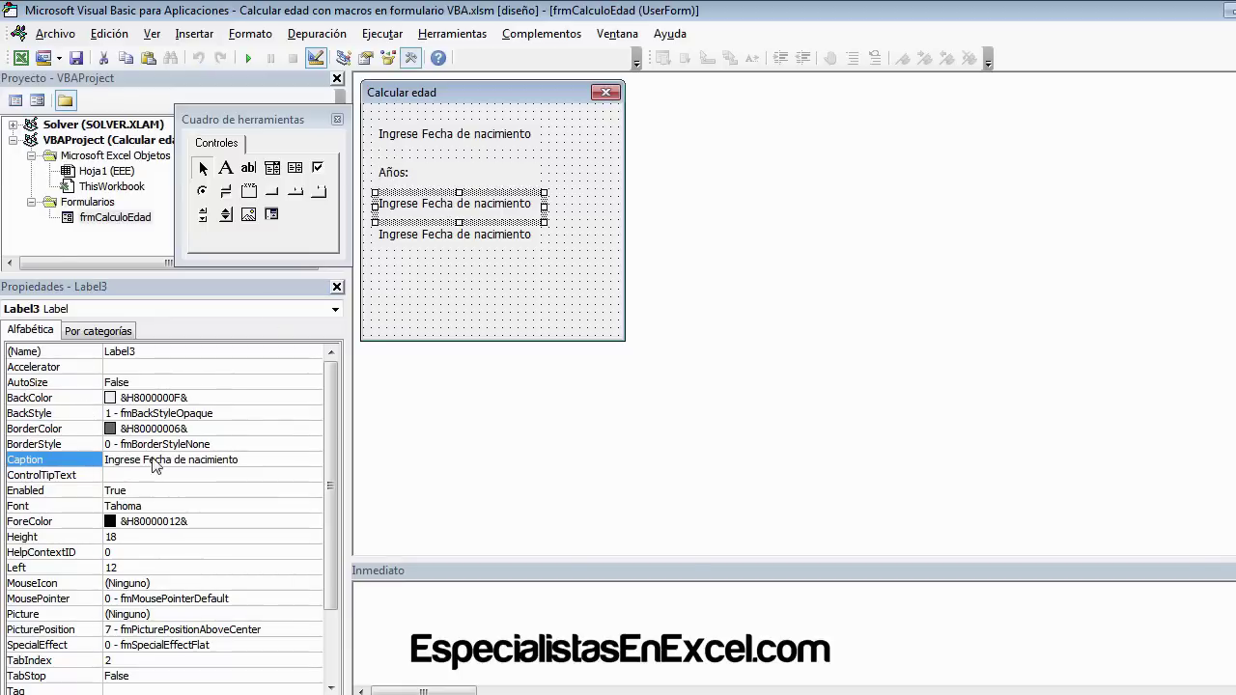
# - Caption the third and fourth labels 'Meses:' and 'Días:'
pyautogui.click(211, 462)
pyautogui.moveTo(241, 460); pyautogui.dragTo(78, 470)
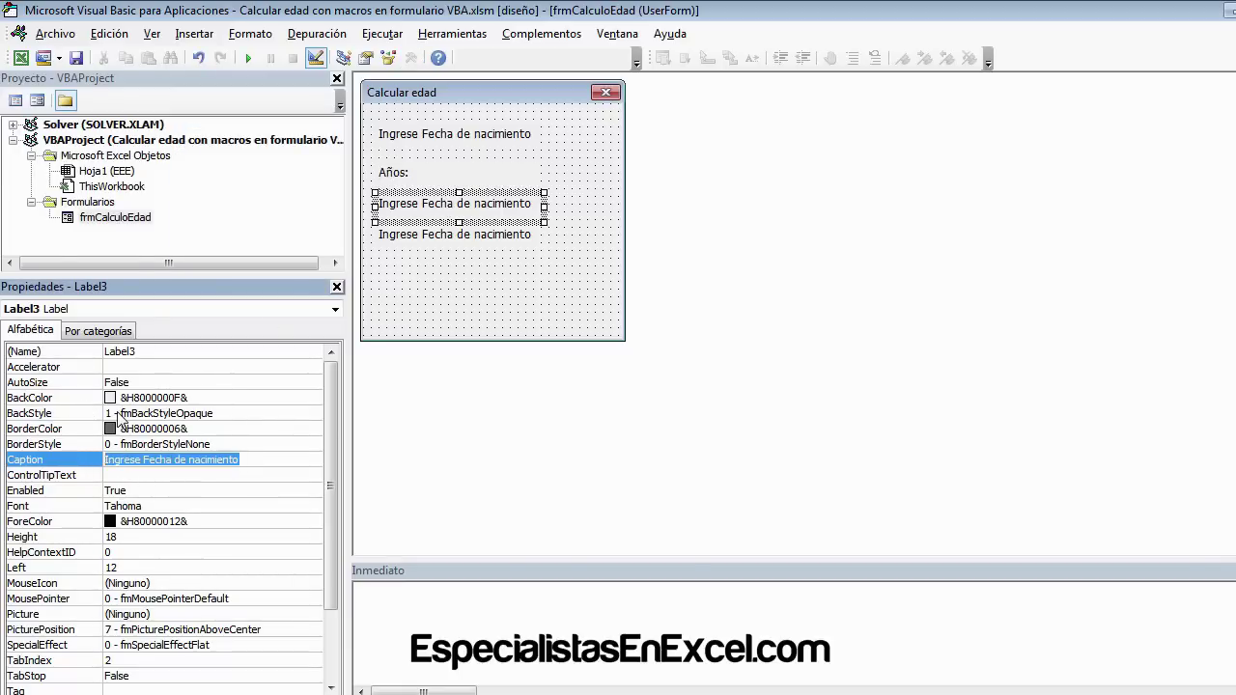
pyautogui.write('Meses:')
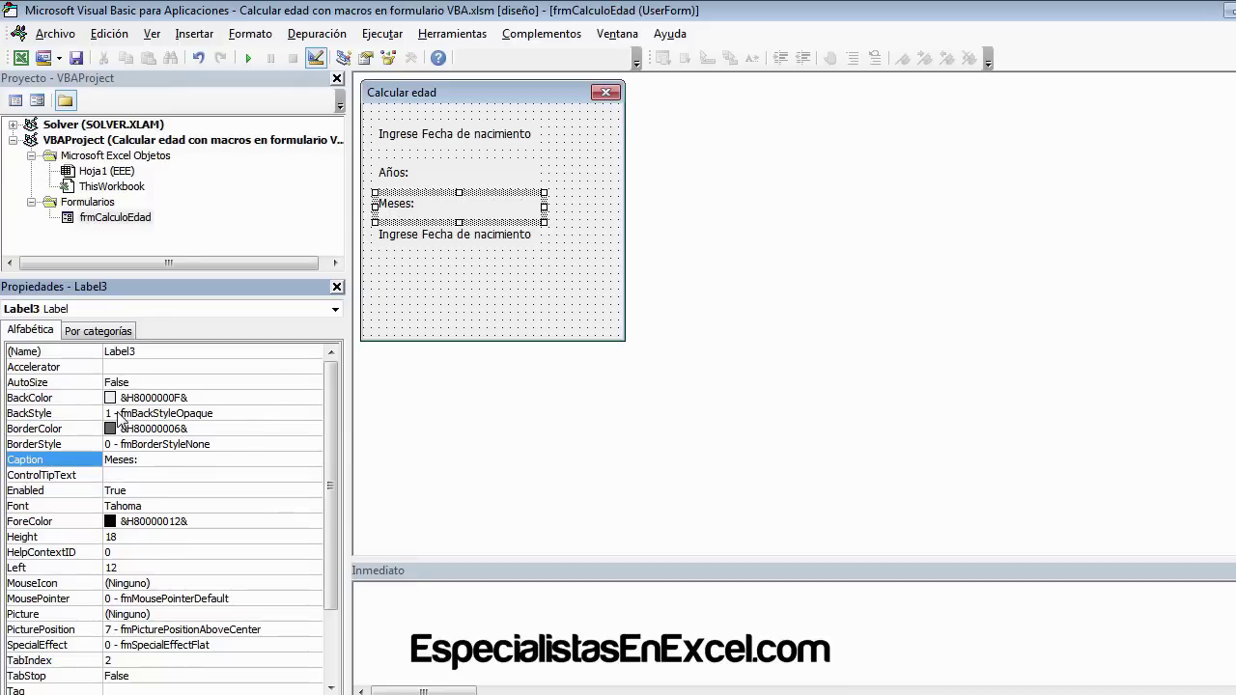
pyautogui.click(432, 244)
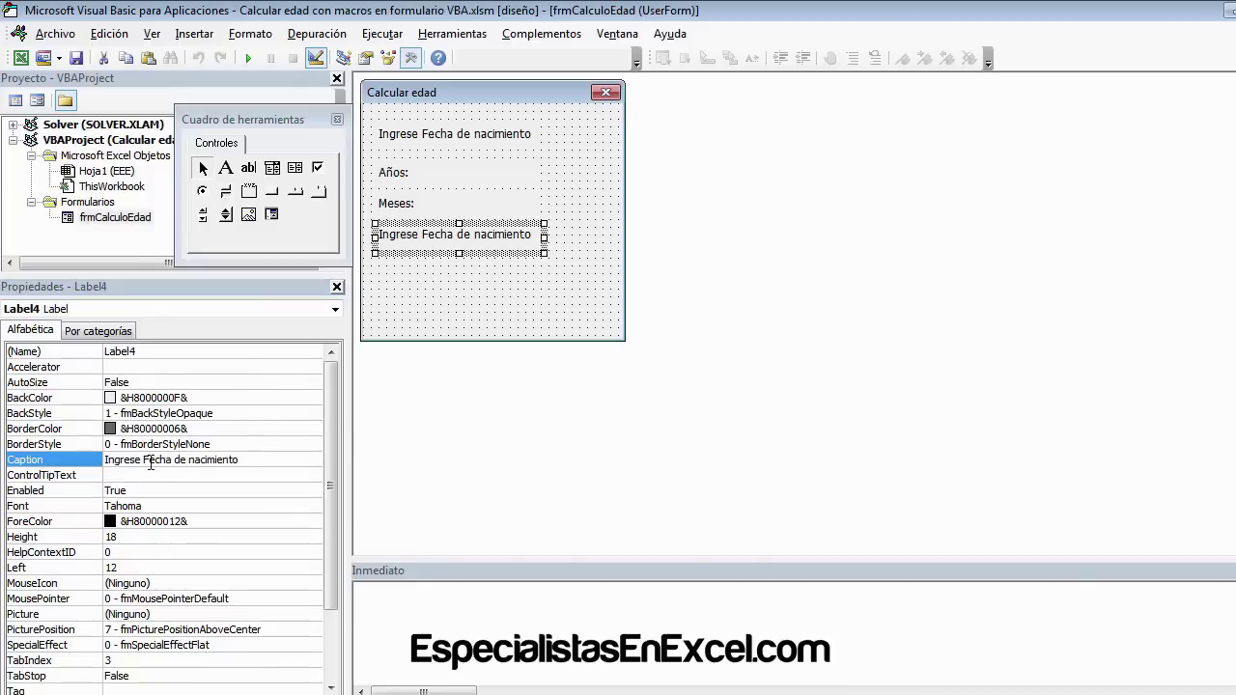
pyautogui.click(151, 461)
pyautogui.click(50, 462)
pyautogui.write('D')
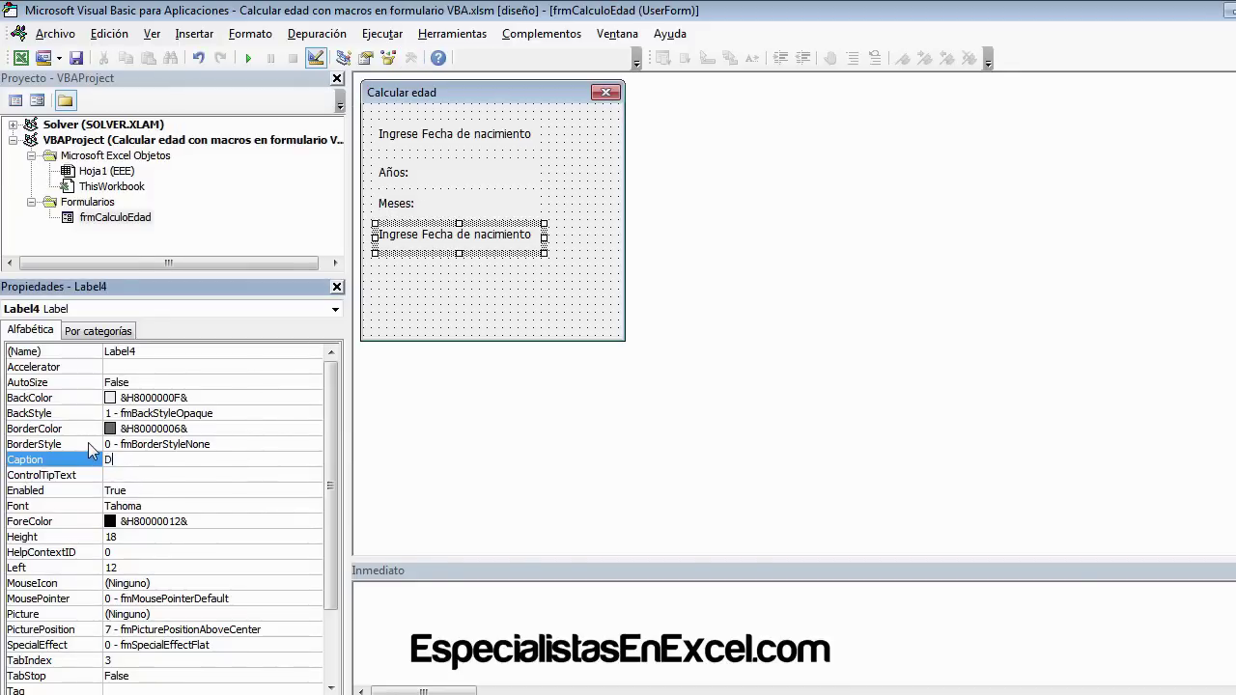
pyautogui.write('ías:')
pyautogui.press('Return')
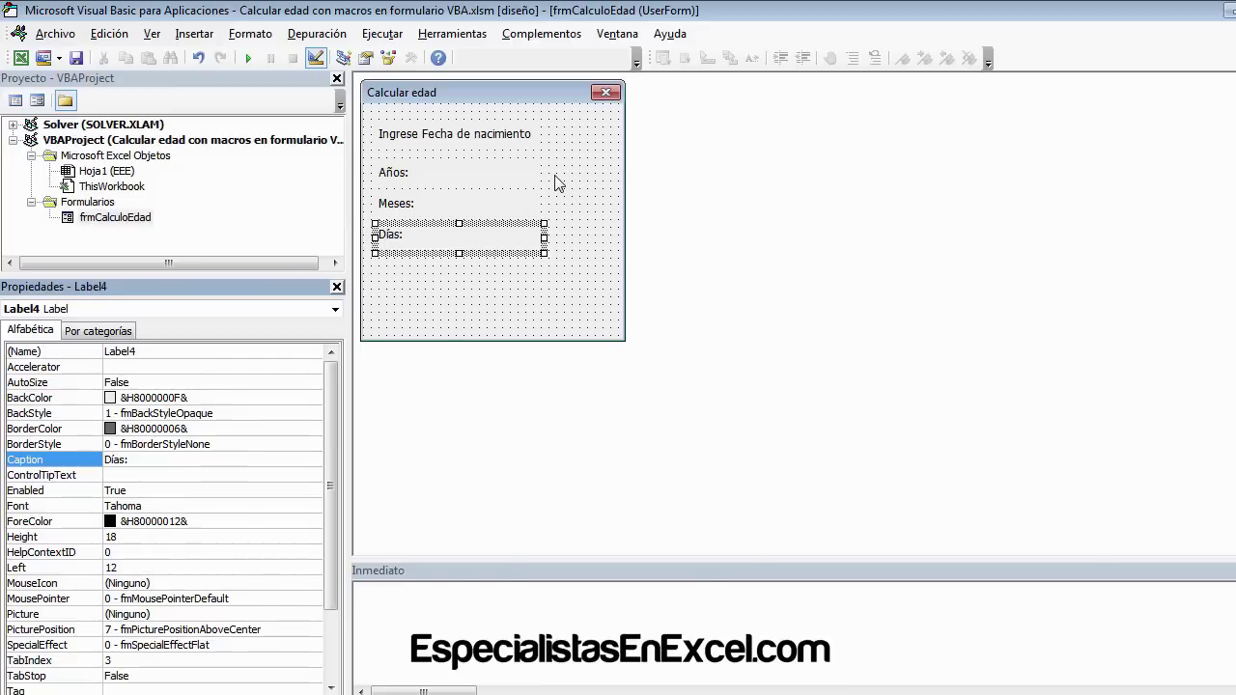
pyautogui.click(615, 164)
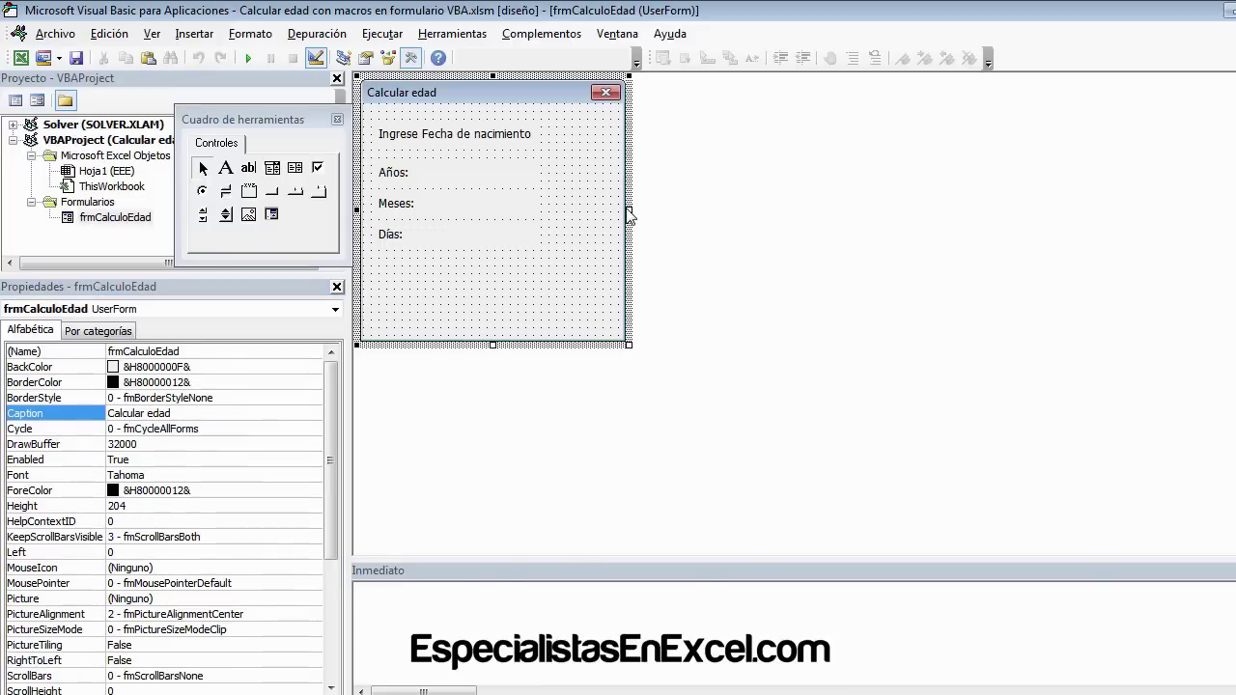
# - Widen the form and draw a text box beside the birth-date label
pyautogui.moveTo(629, 212); pyautogui.dragTo(743, 210)
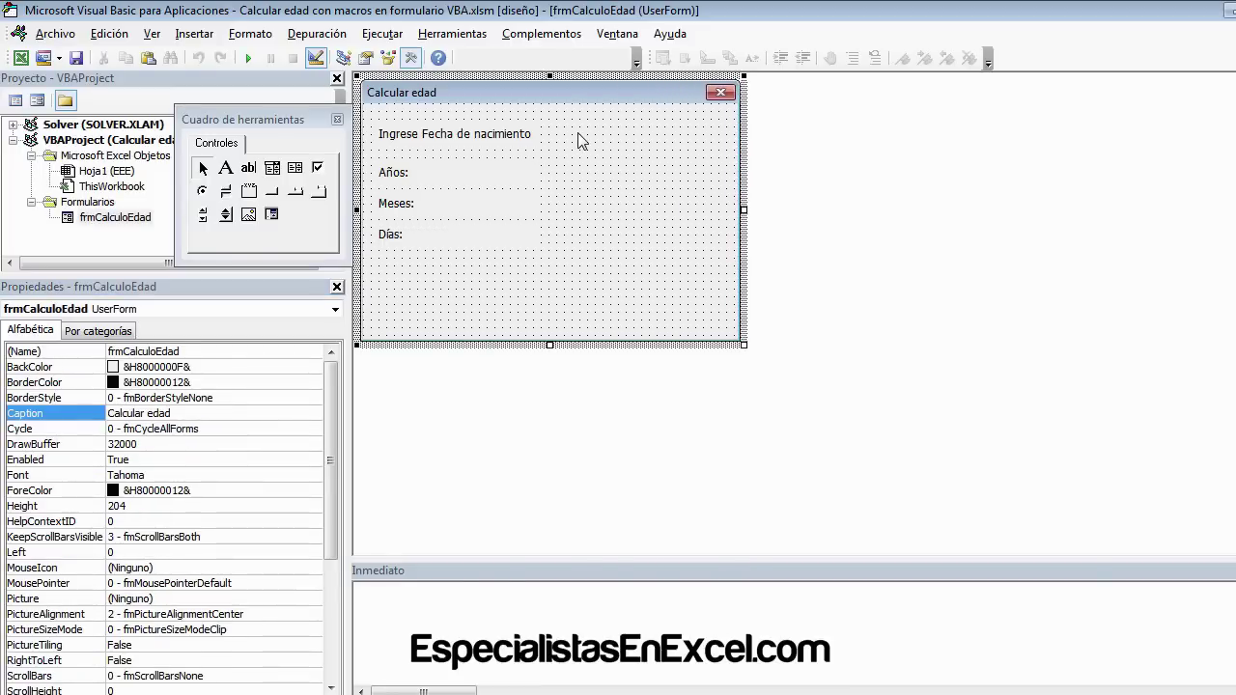
pyautogui.click(248, 170)
pyautogui.moveTo(549, 128); pyautogui.dragTo(652, 152)
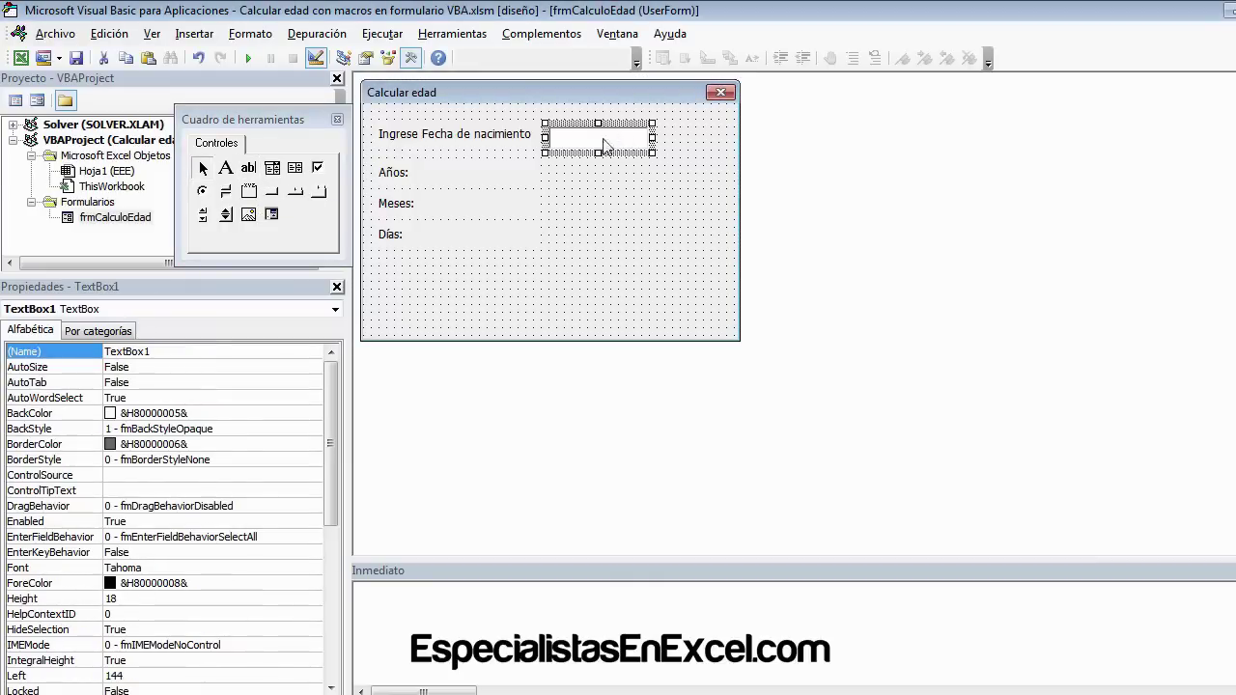
# - Name the text box txtFechaNacimiento and save the workbook
pyautogui.click(170, 350)
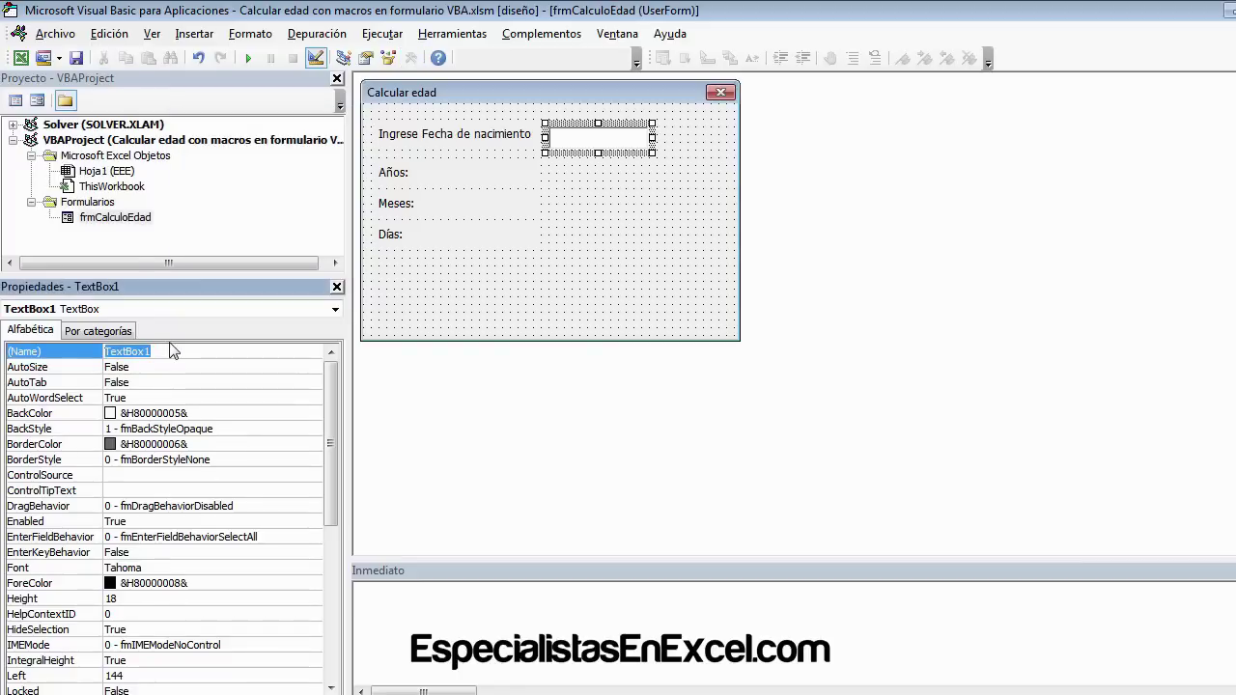
pyautogui.write('txtFechaNacimiento')
pyautogui.press('Return')
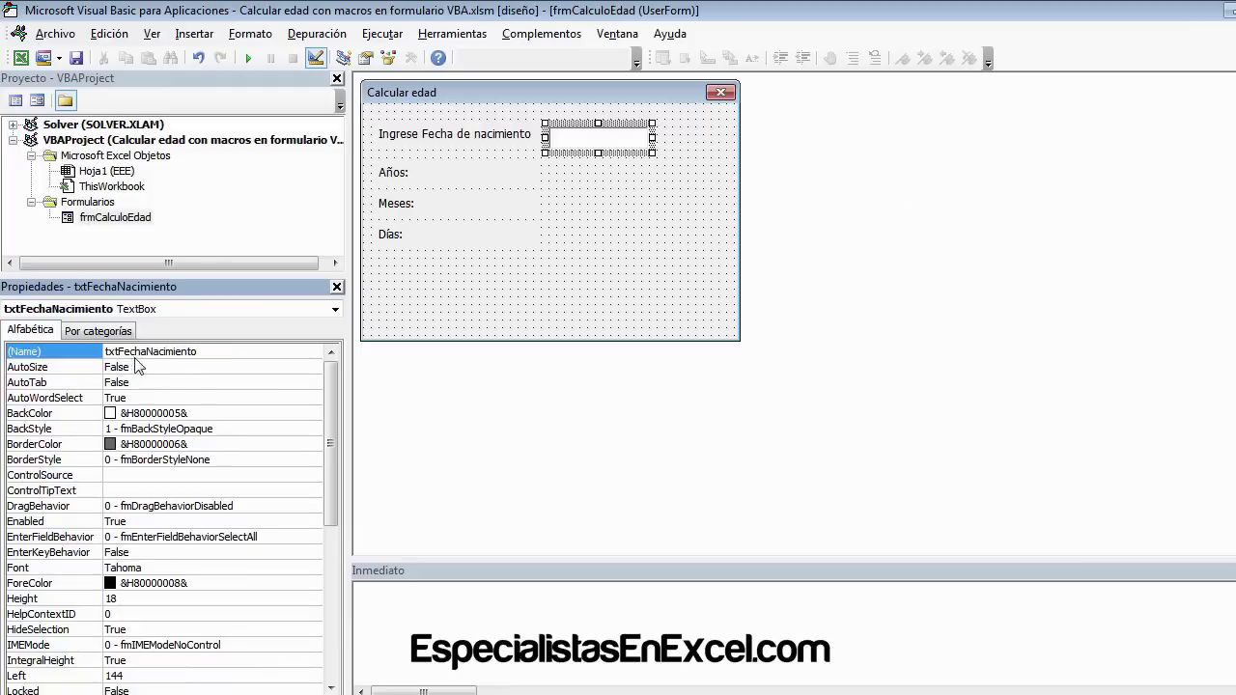
pyautogui.click(68, 61)
# - Duplicate the Años:, Meses: and Días: labels into a right-hand column
pyautogui.click(503, 179)
pyautogui.keyDown('ctrl'); pyautogui.click(468, 207); pyautogui.keyUp('ctrl')
pyautogui.keyDown('ctrl'); pyautogui.click(469, 238); pyautogui.keyUp('ctrl')
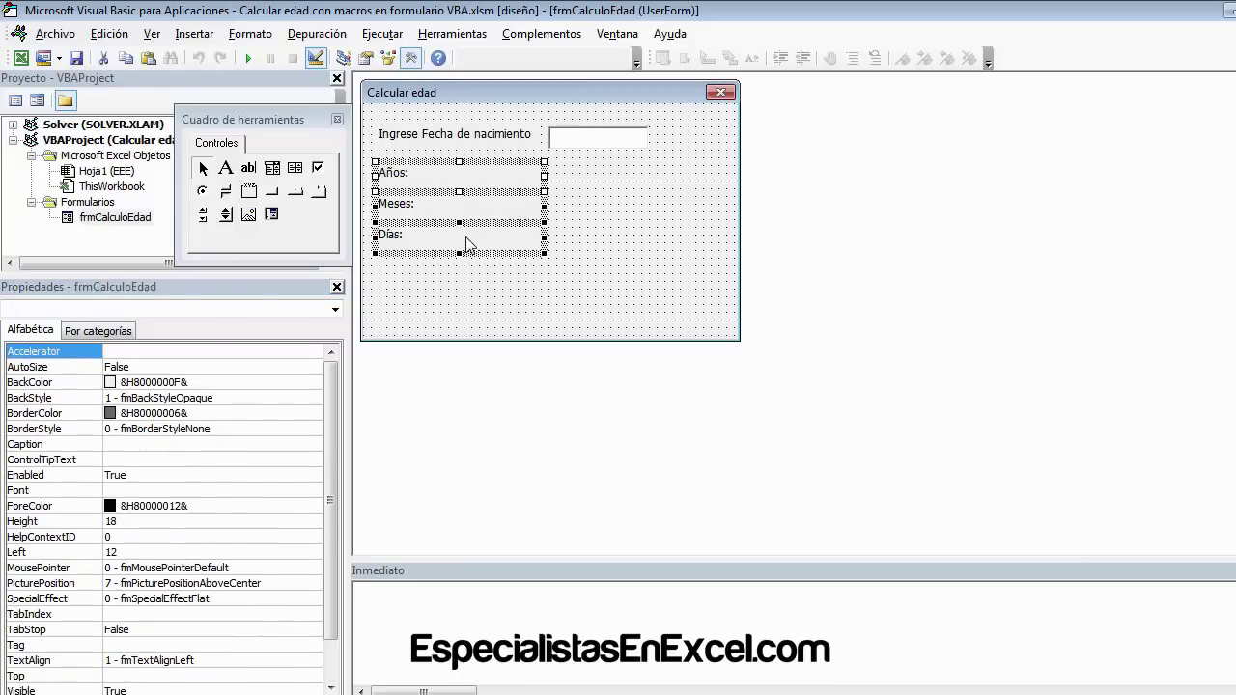
pyautogui.hotkey('ctrl', 'c')
pyautogui.hotkey('ctrl', 'v')
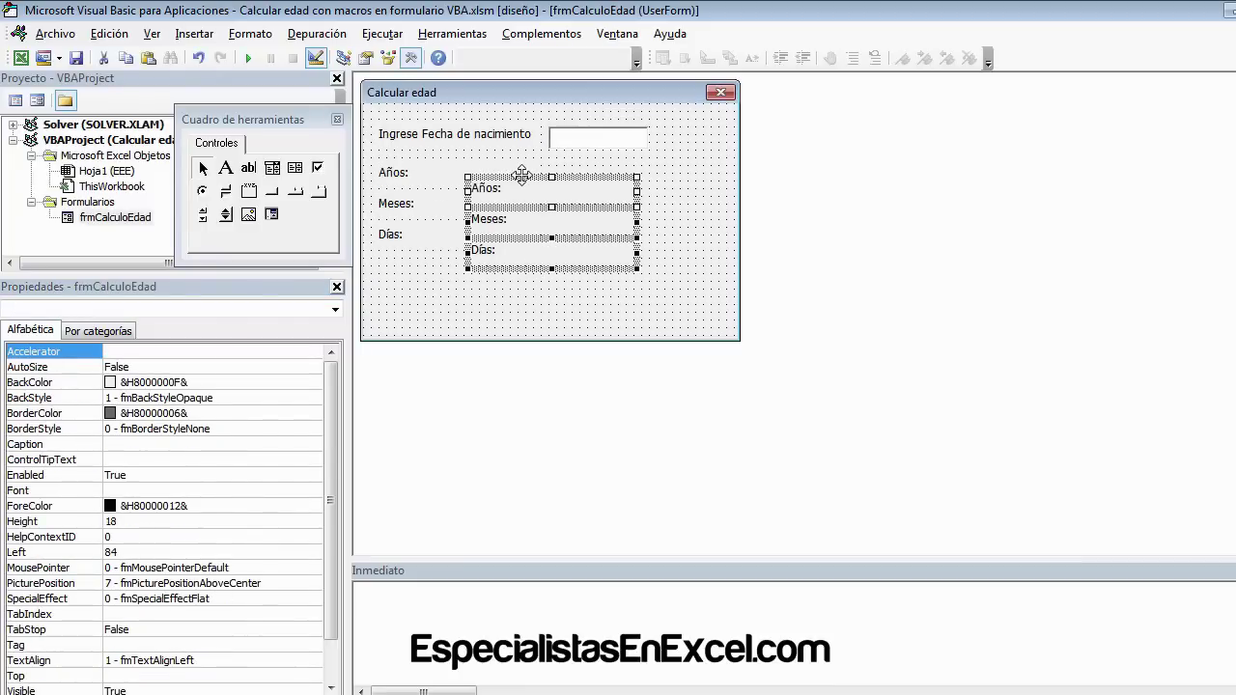
pyautogui.moveTo(519, 177)
pyautogui.mouseDown()
pyautogui.moveTo(608, 176)
pyautogui.moveTo(596, 165)
pyautogui.mouseUp()
pyautogui.click(569, 173)
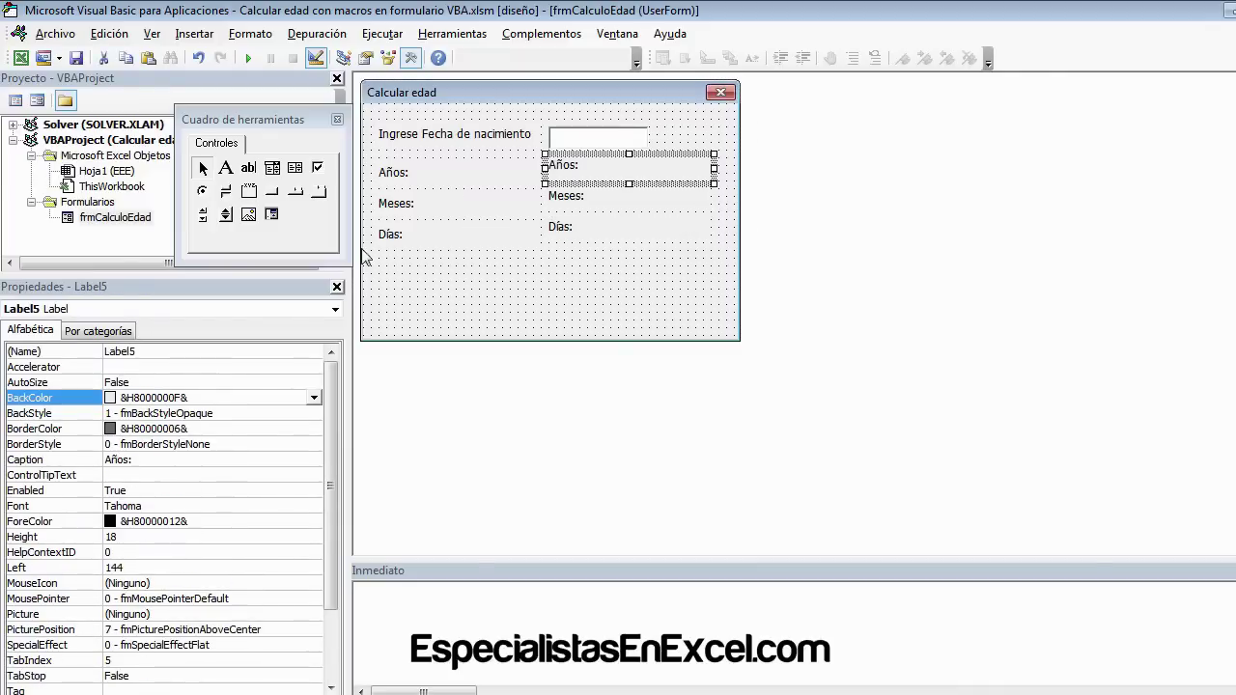
pyautogui.press('Tab')
pyautogui.press('Tab')
pyautogui.click(583, 173)
# - Rename the Años: copy to lblYear and empty its caption
pyautogui.click(184, 351)
pyautogui.doubleClick(184, 351)
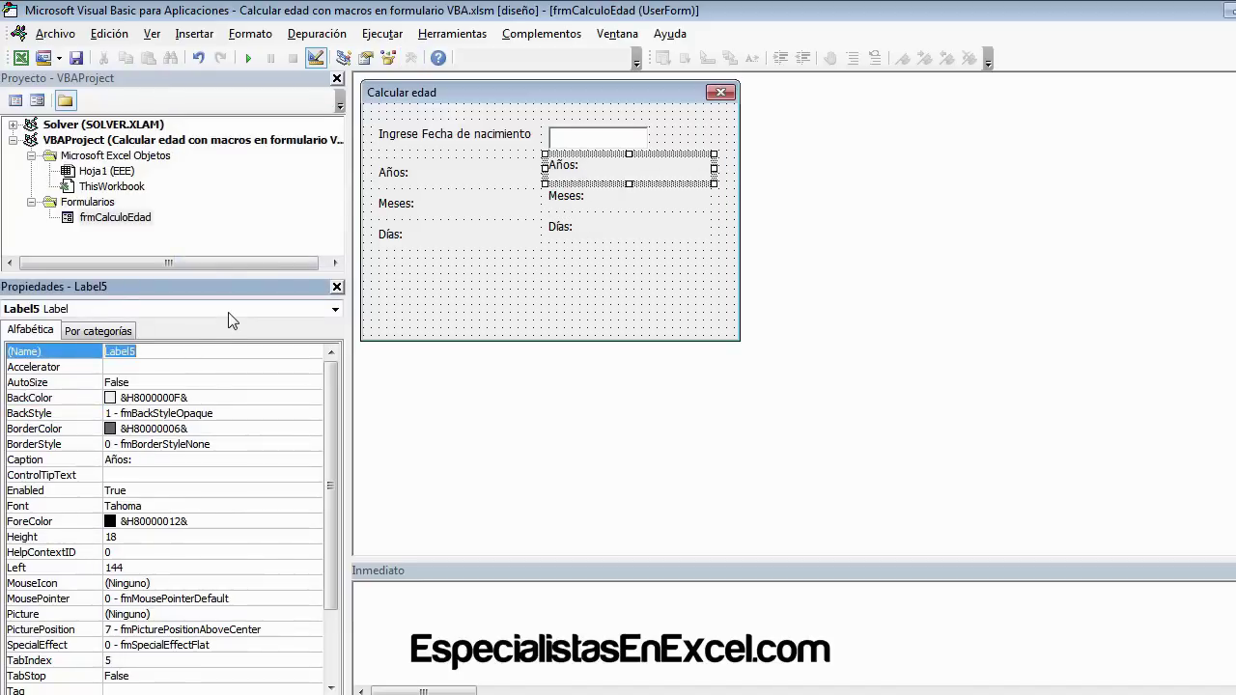
pyautogui.press('BackSpace')
pyautogui.write('lblYear')
pyautogui.press('Return')
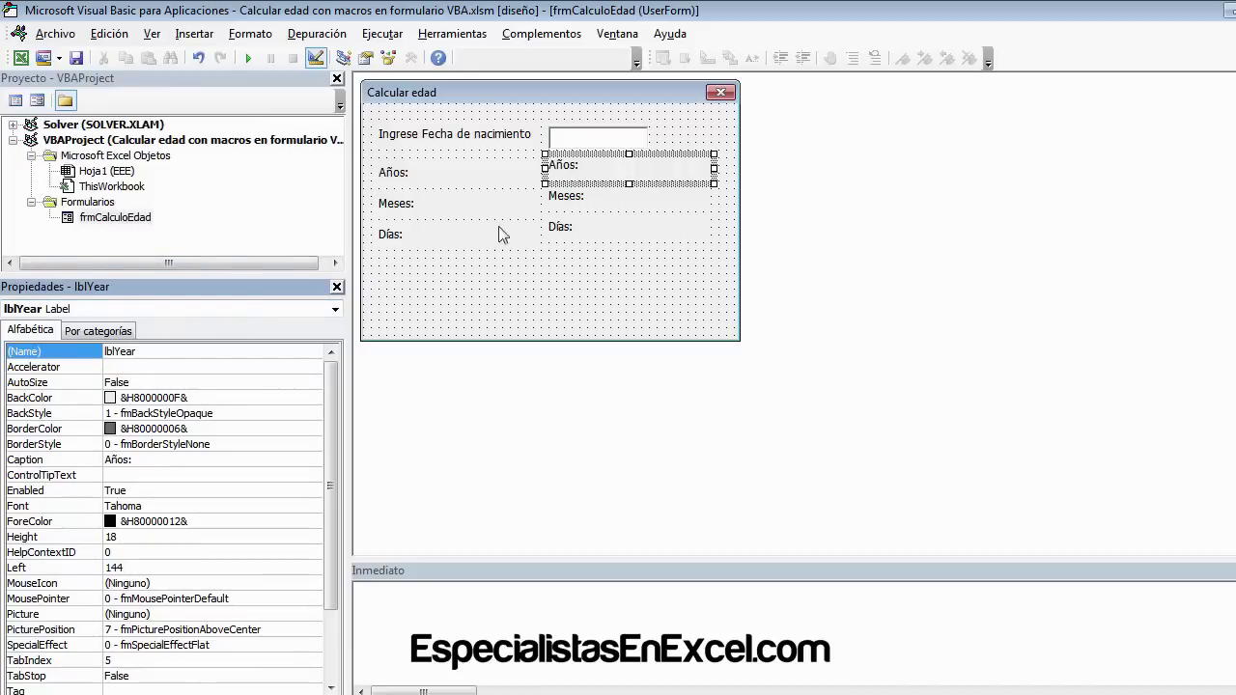
pyautogui.click(141, 459)
pyautogui.doubleClick(142, 459)
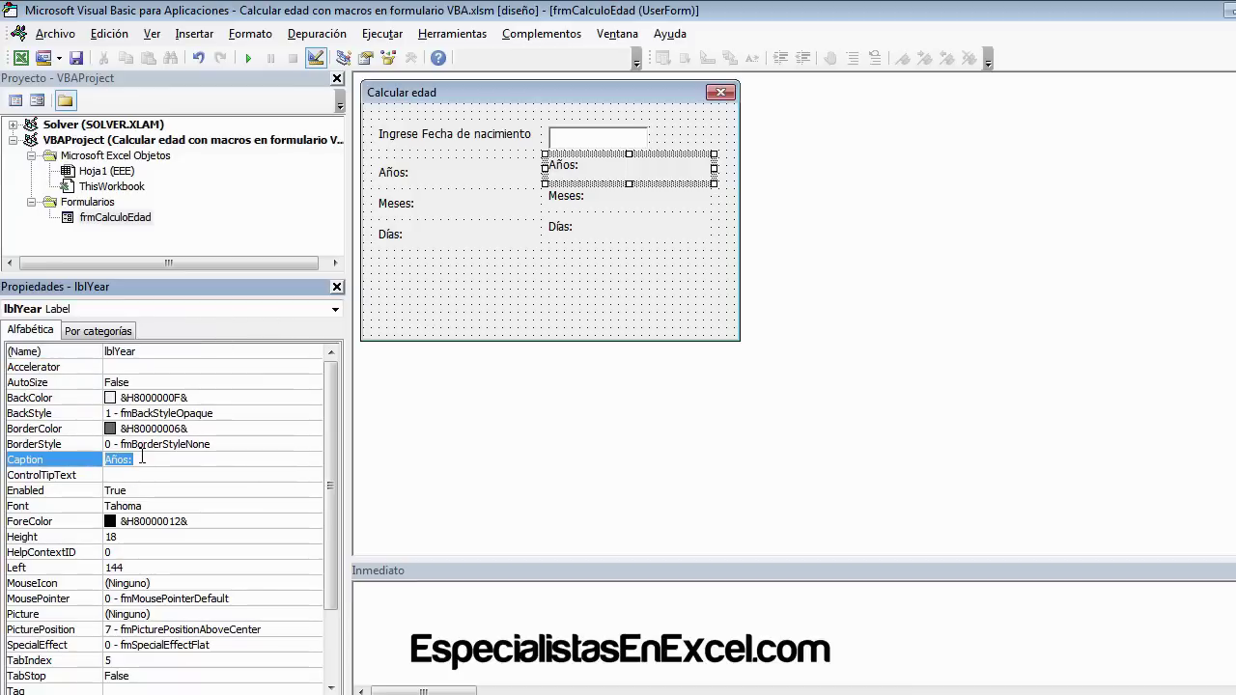
pyautogui.press('Delete')
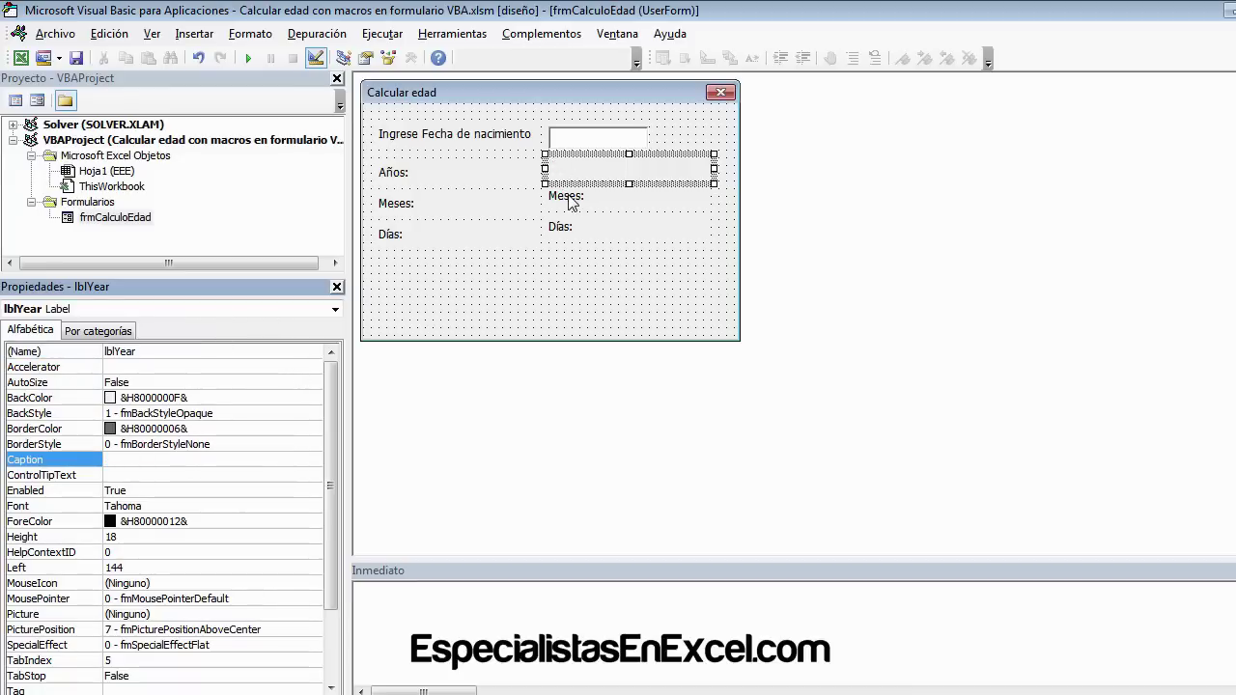
# - Rename the Meses: copy to lblMonth and clear its caption
pyautogui.click(570, 198)
pyautogui.click(160, 352)
pyautogui.doubleClick(184, 350)
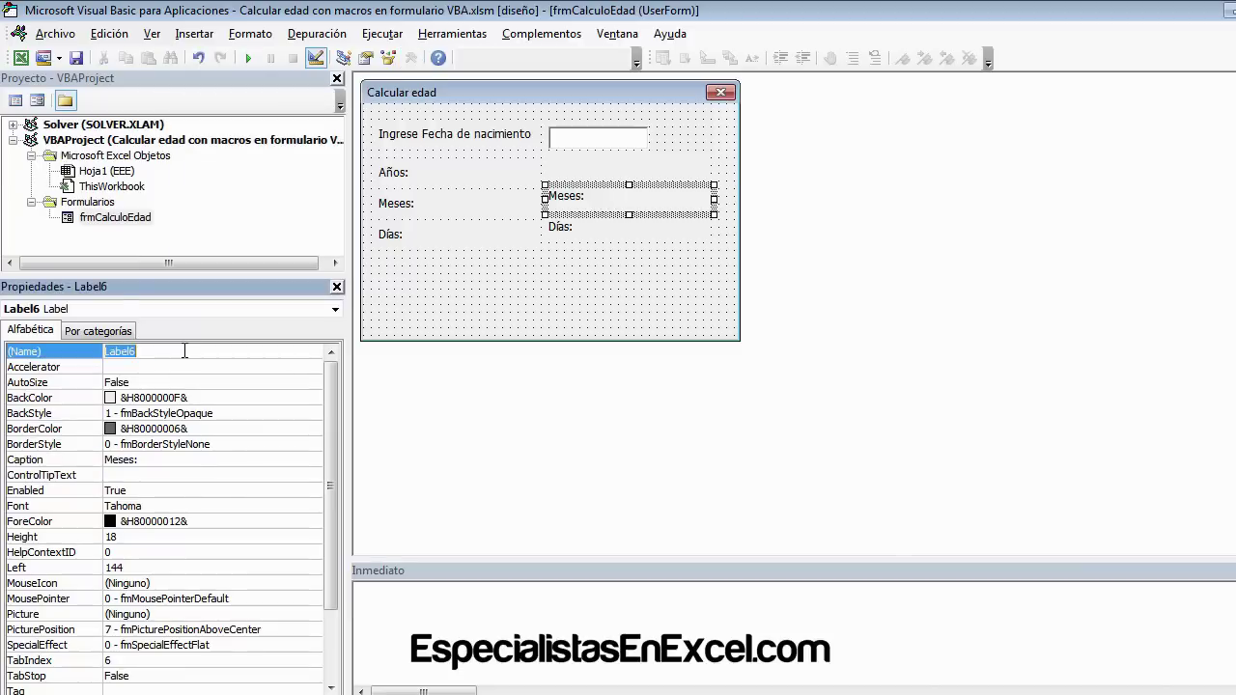
pyautogui.write('lblMonth')
pyautogui.press('Return')
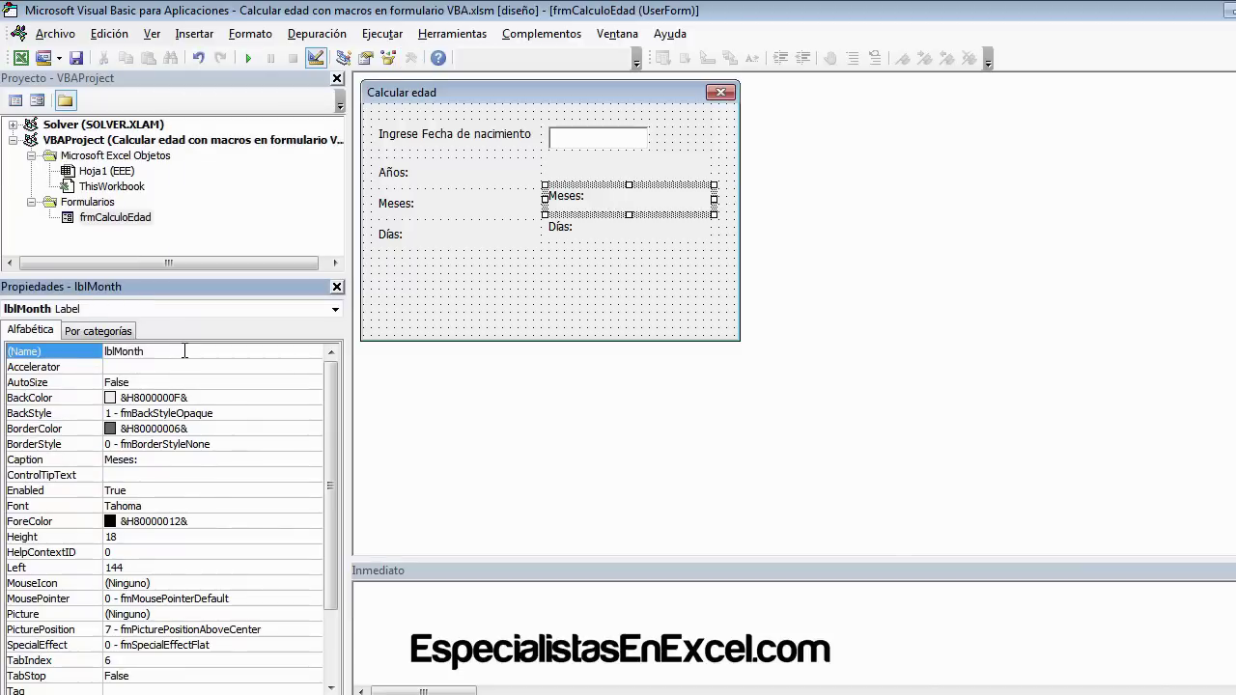
pyautogui.click(140, 461)
pyautogui.doubleClick(141, 460)
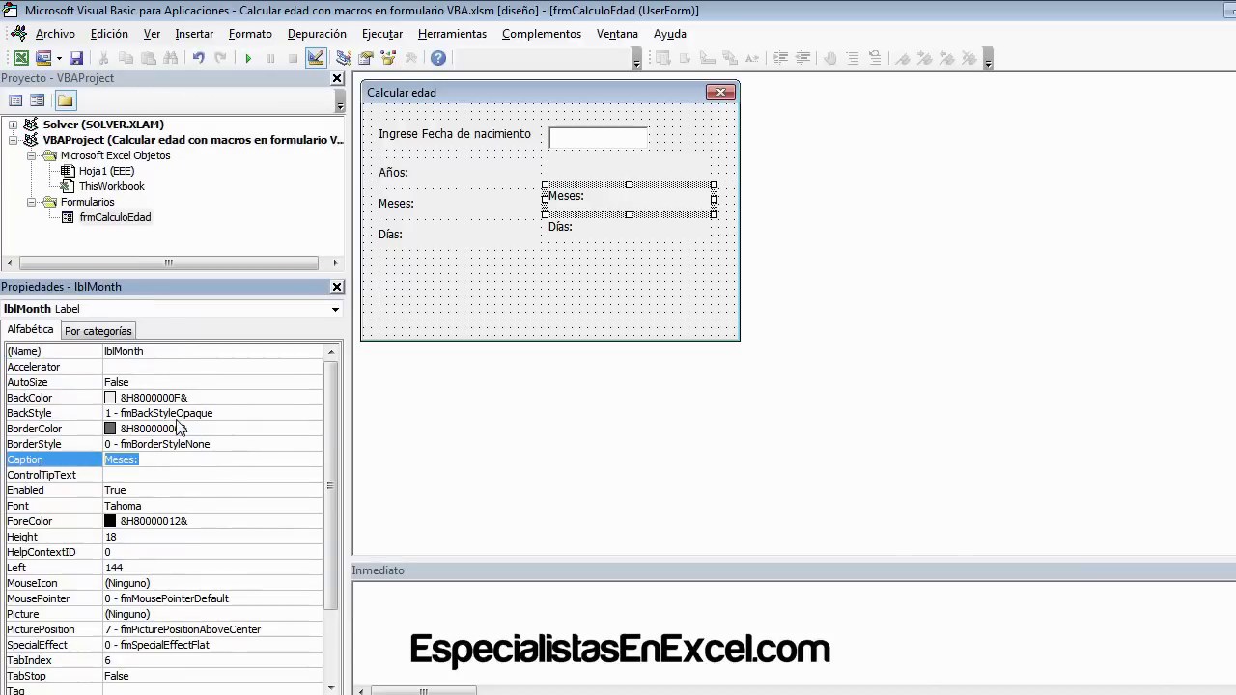
# - Rename the Días: copy to lblDays and delete its placeholder caption
pyautogui.click(580, 242)
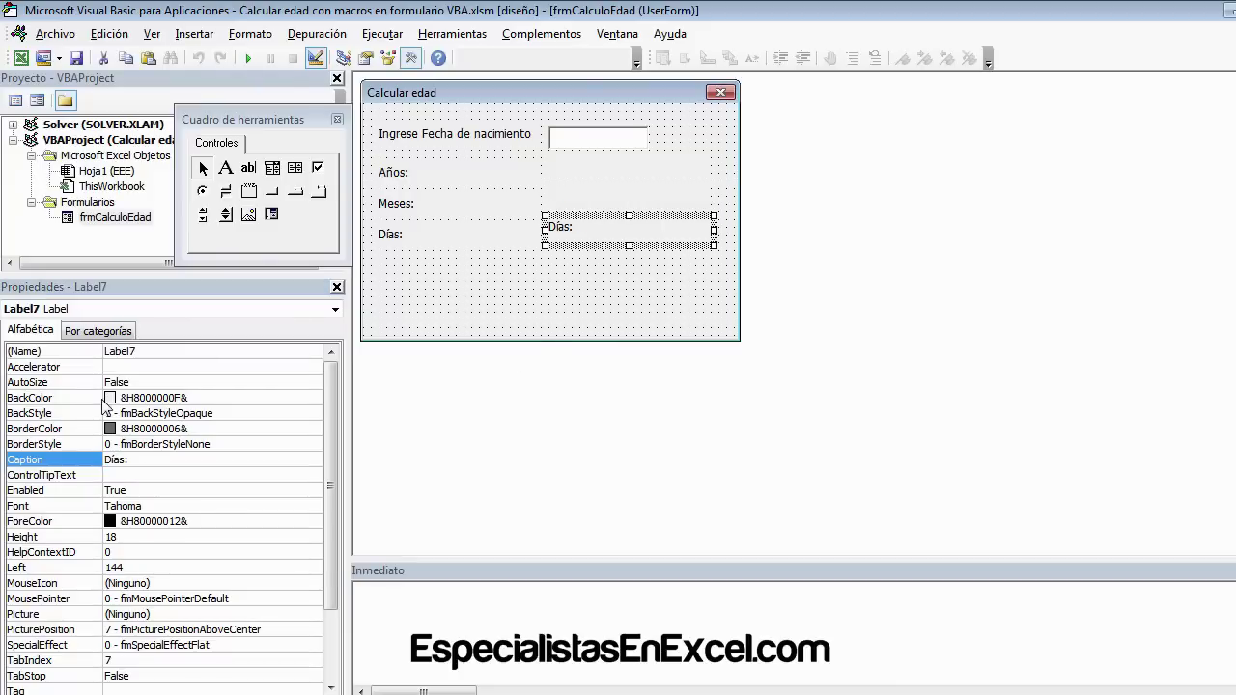
pyautogui.click(176, 354)
pyautogui.doubleClick(176, 353)
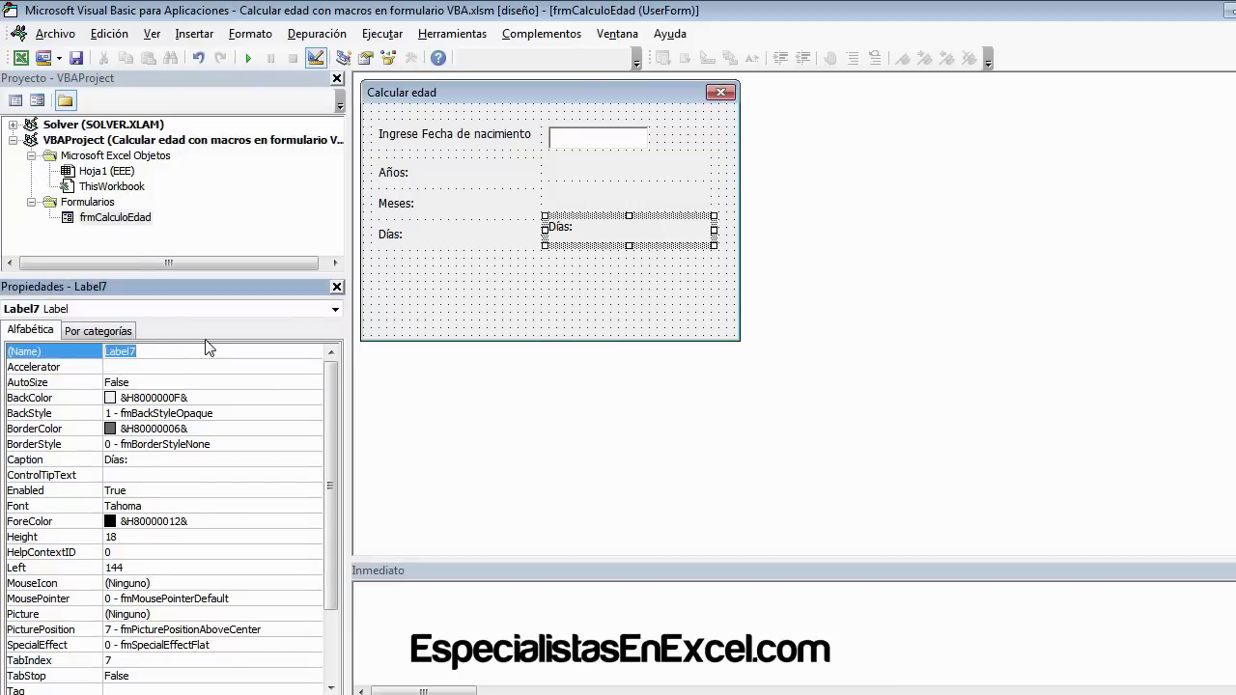
pyautogui.write('lblDays')
pyautogui.press('Return')
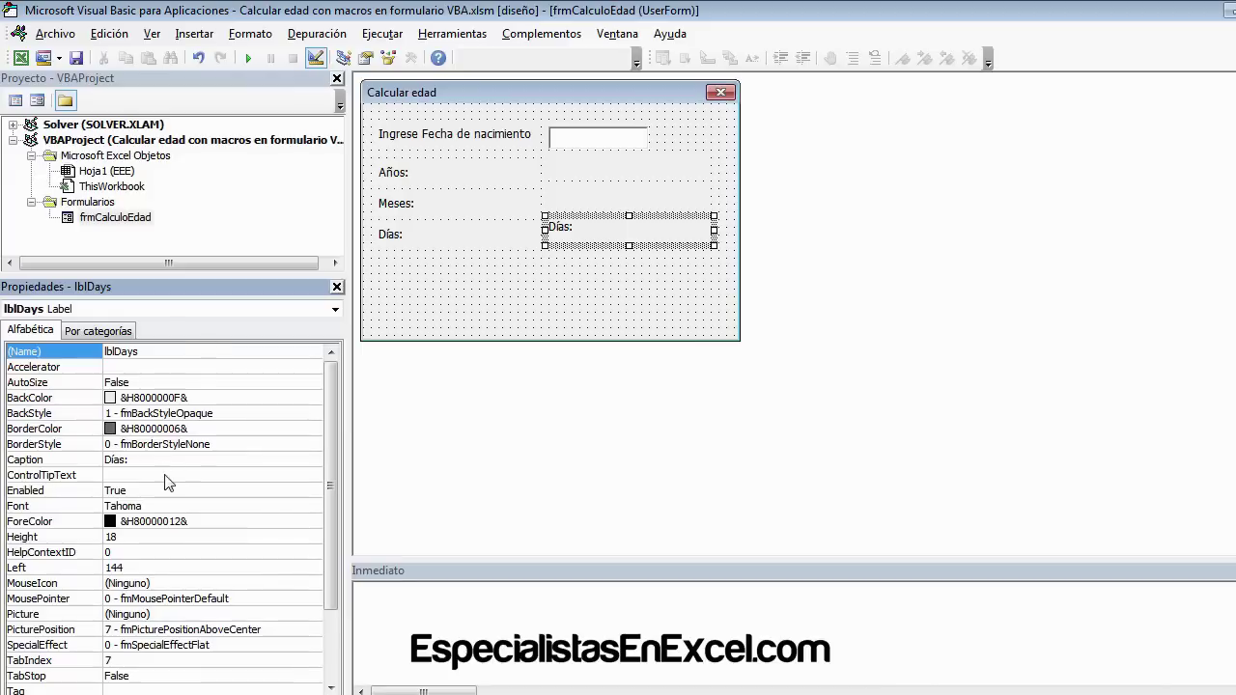
pyautogui.click(160, 460)
pyautogui.press('Delete')
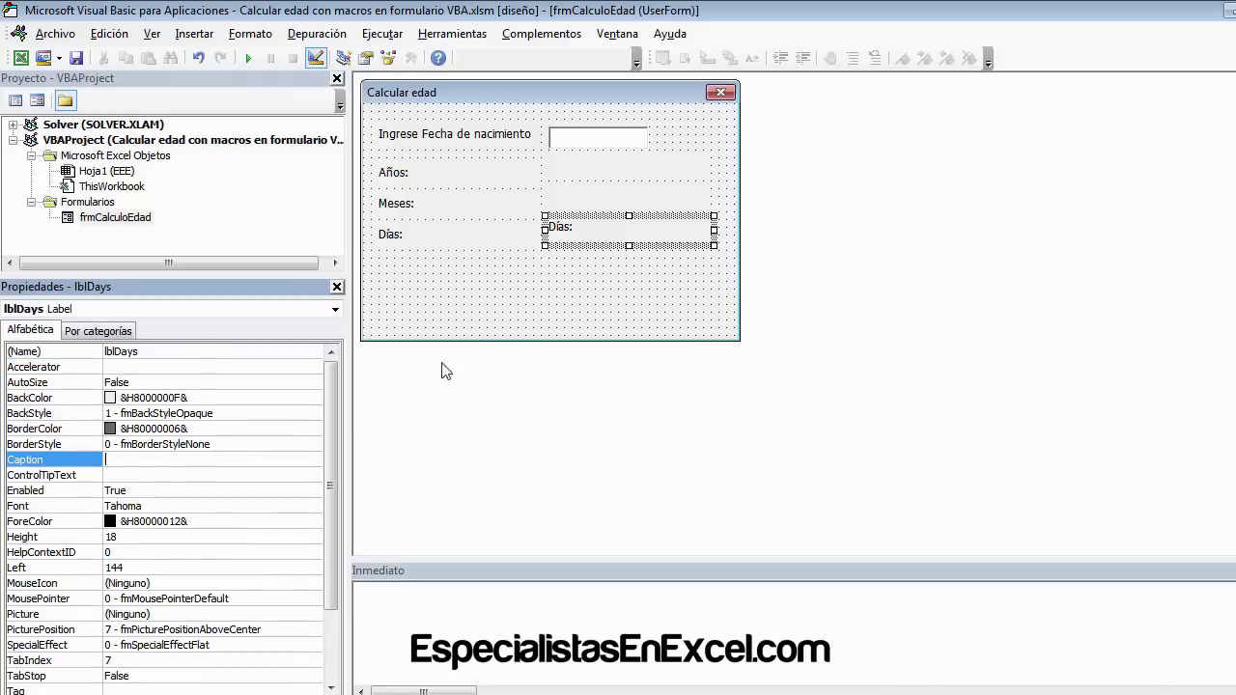
pyautogui.click(526, 321)
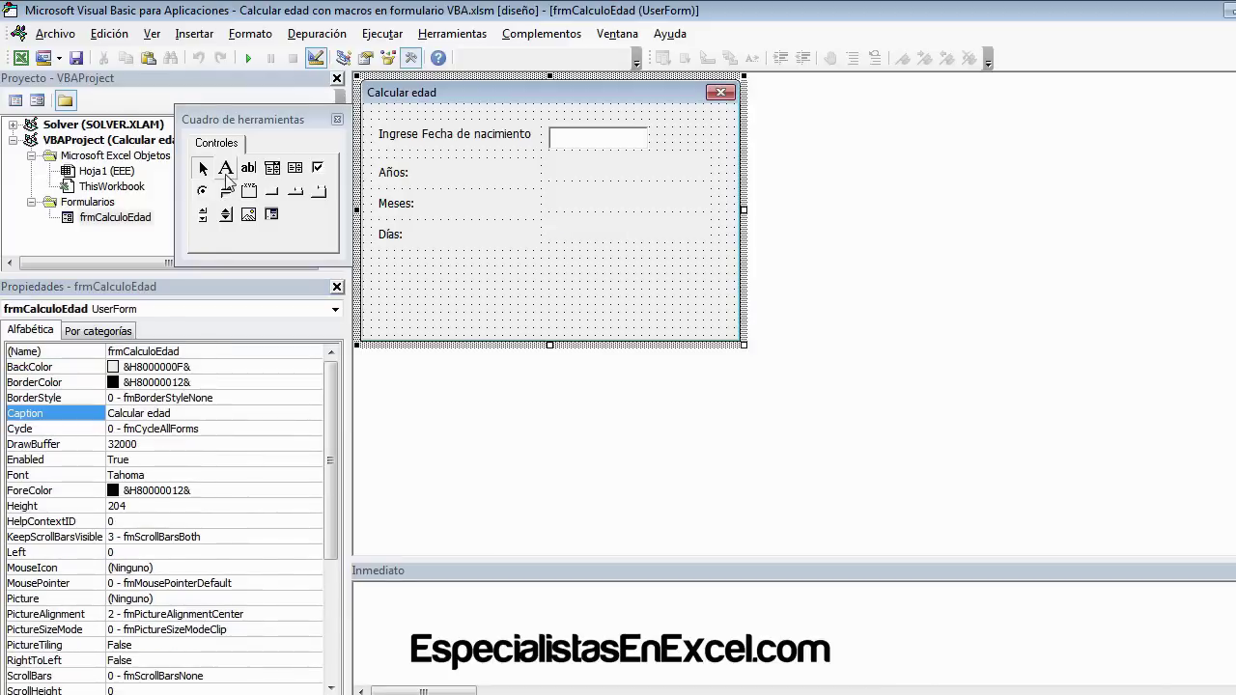
# - Draw a command button below the Días row, name it cmdEjecutar and caption it 'Ejecutar'
pyautogui.click(271, 190)
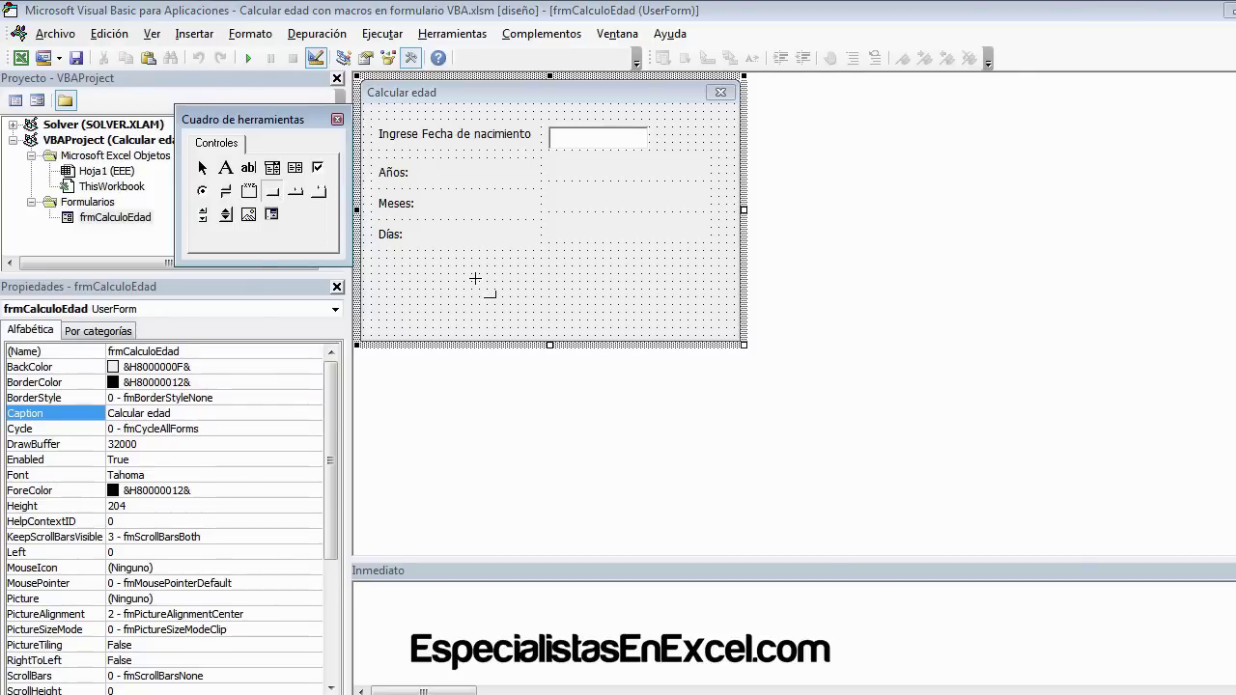
pyautogui.moveTo(481, 277); pyautogui.dragTo(582, 298)
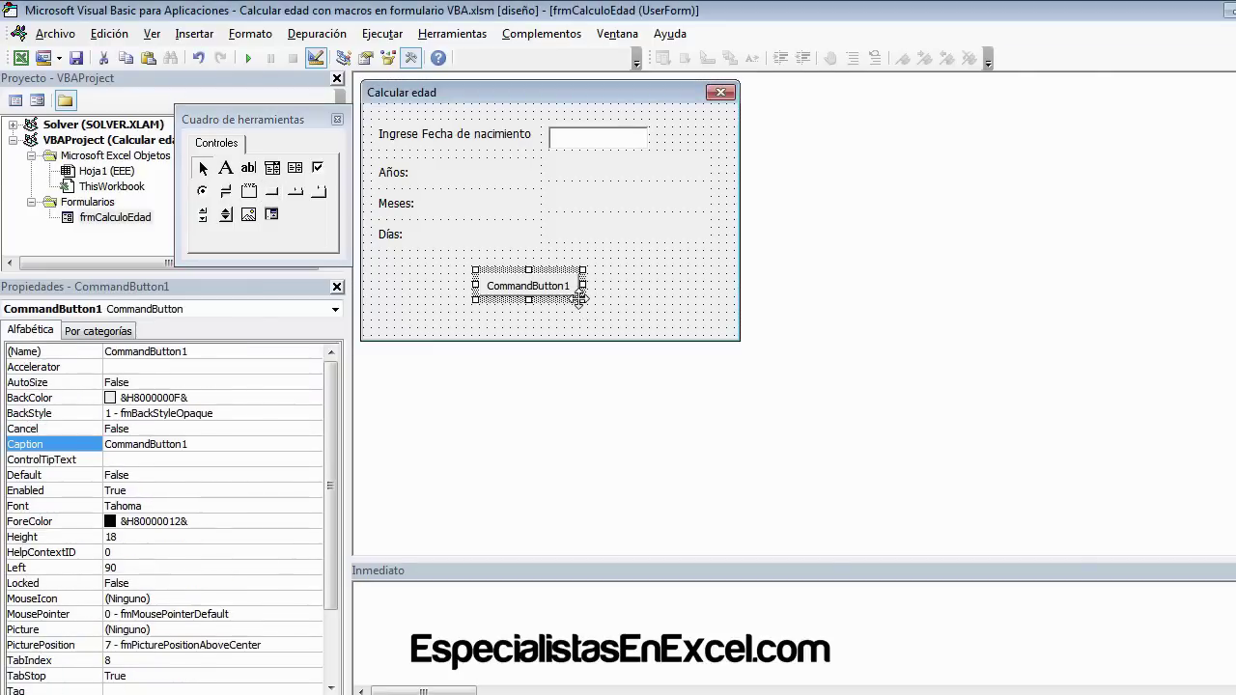
pyautogui.click(197, 351)
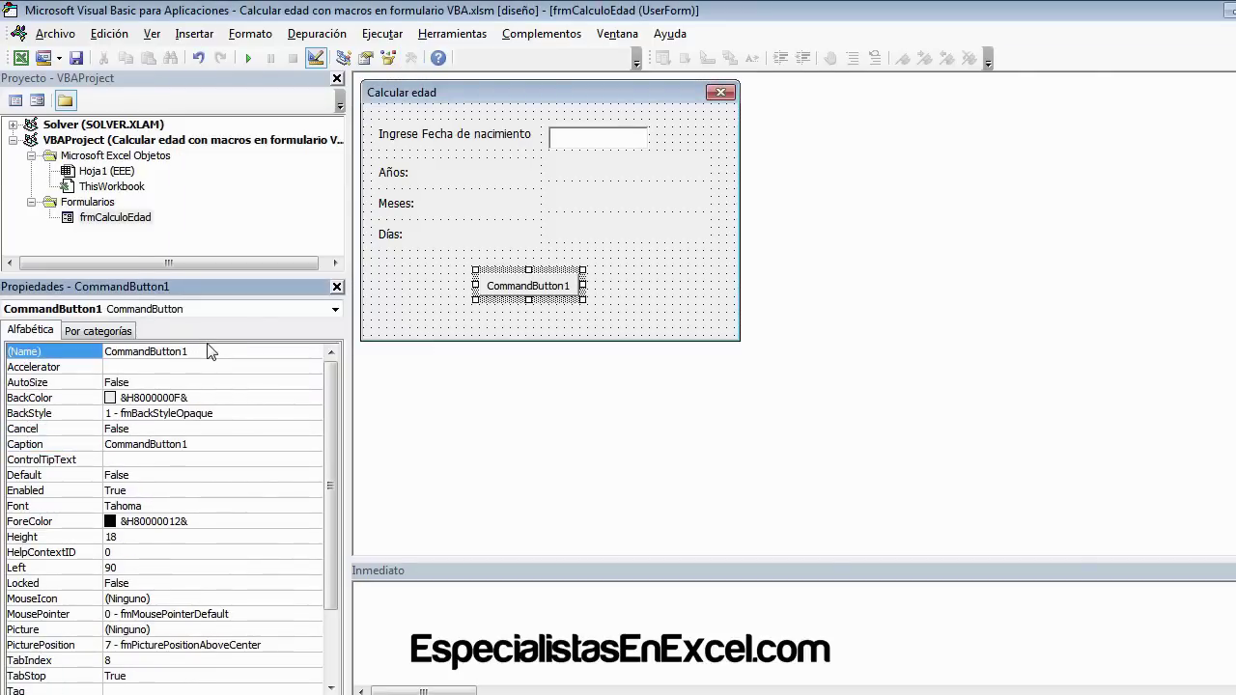
pyautogui.moveTo(193, 352); pyautogui.dragTo(7, 335)
pyautogui.write('c')
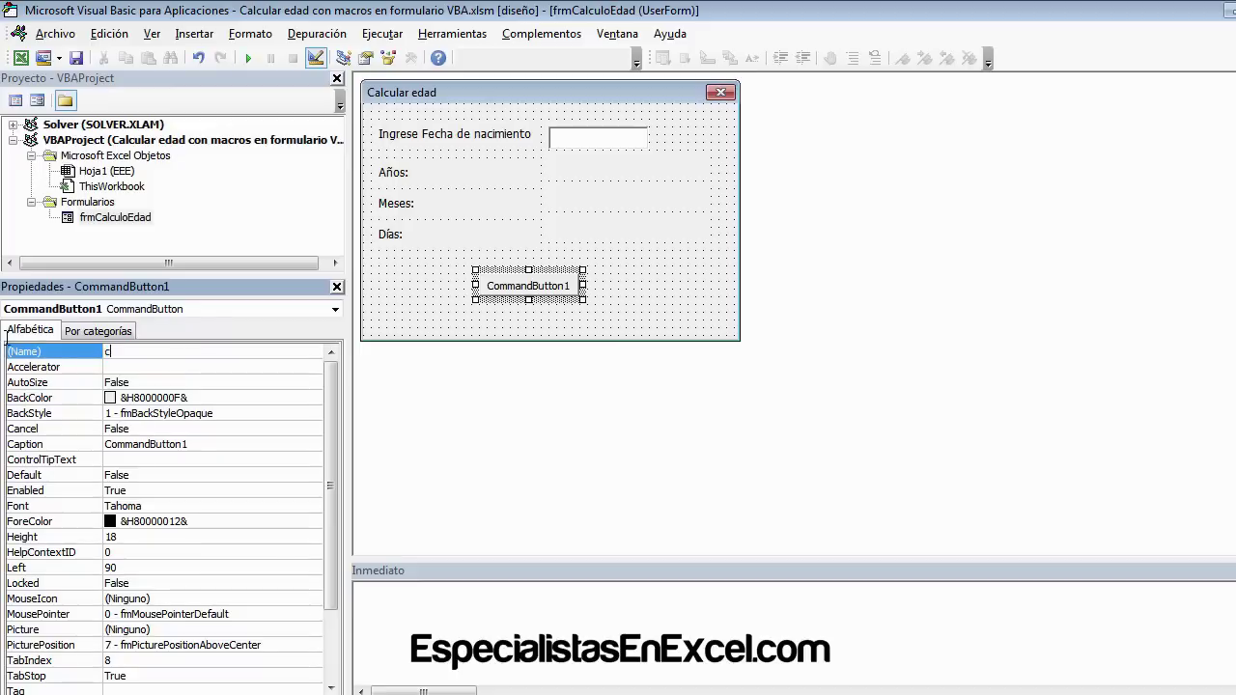
pyautogui.write('mdEj')
pyautogui.write('ecutar')
pyautogui.press('Return')
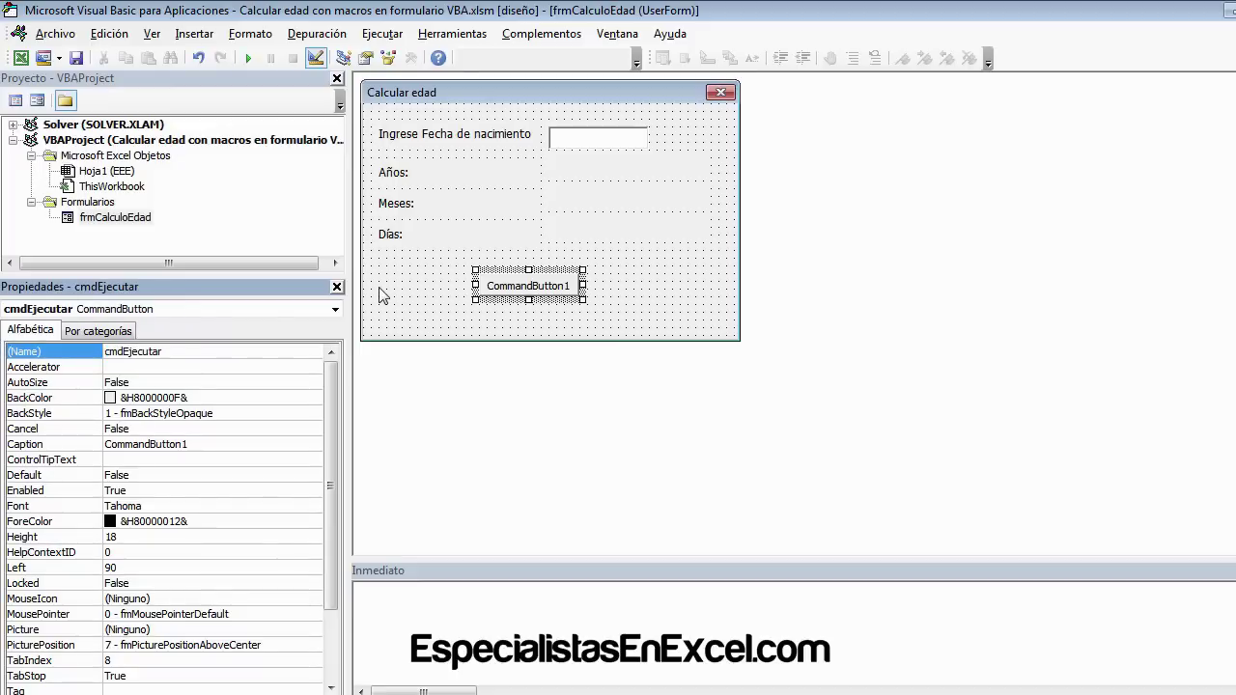
pyautogui.doubleClick(196, 447)
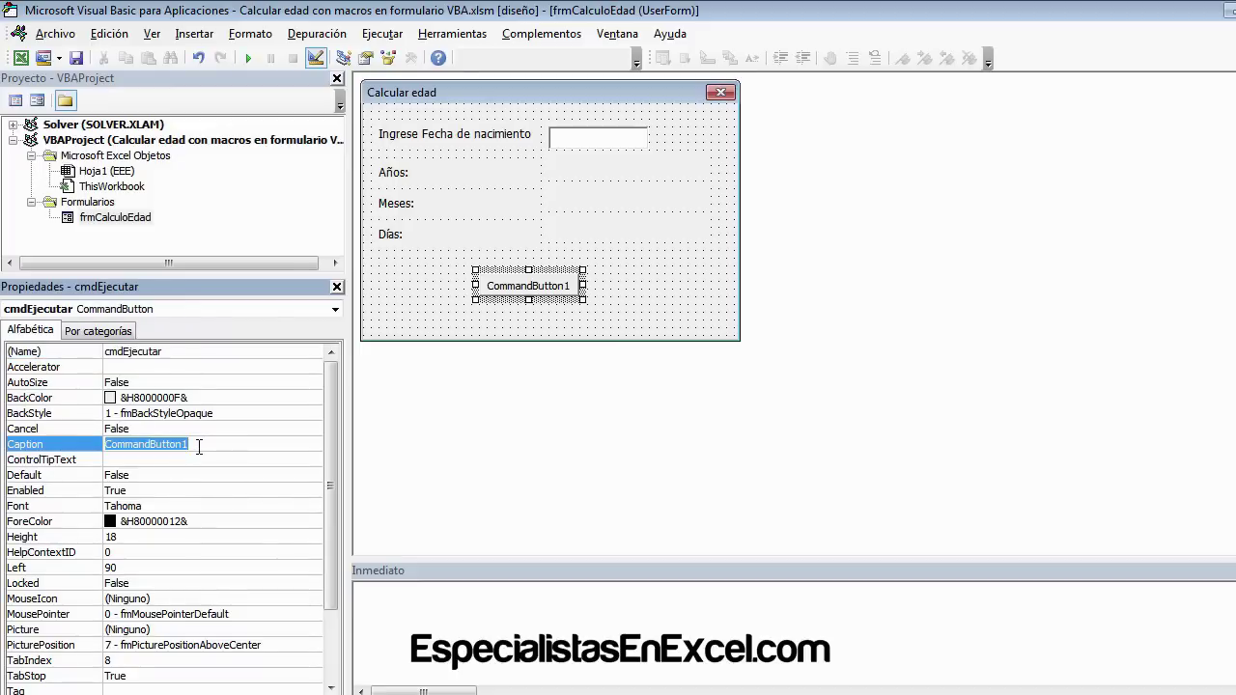
pyautogui.write('Ejecut')
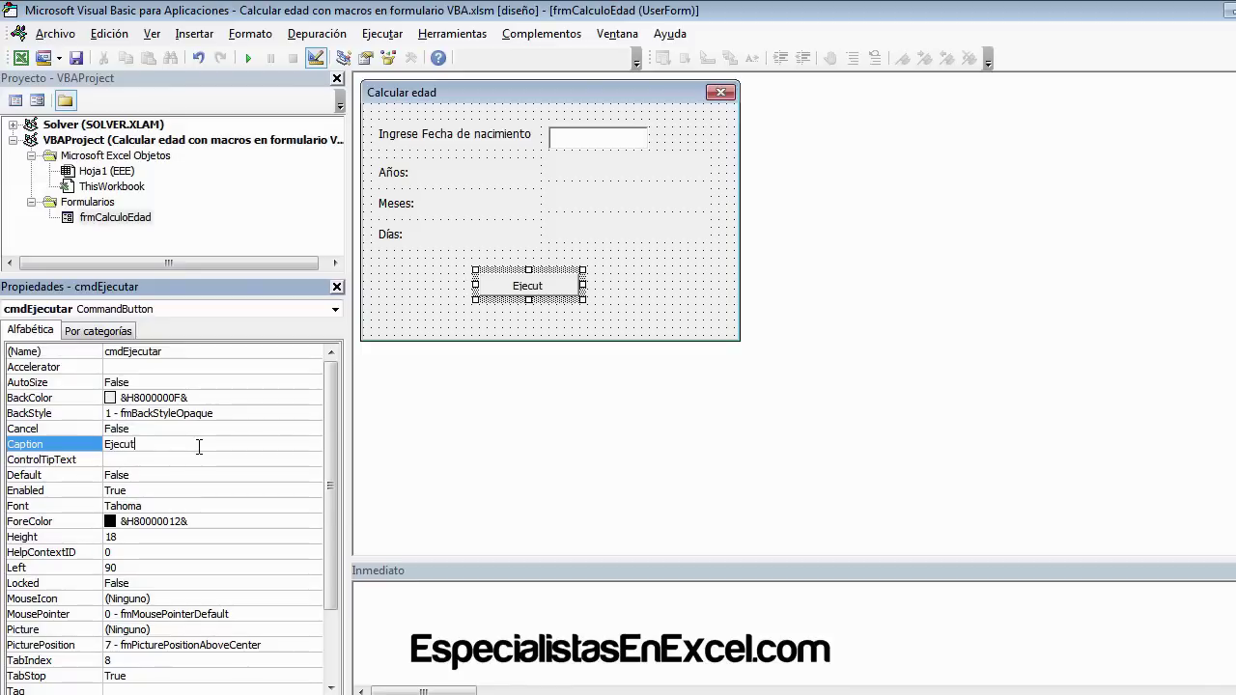
pyautogui.write('ar')
pyautogui.click(602, 141)
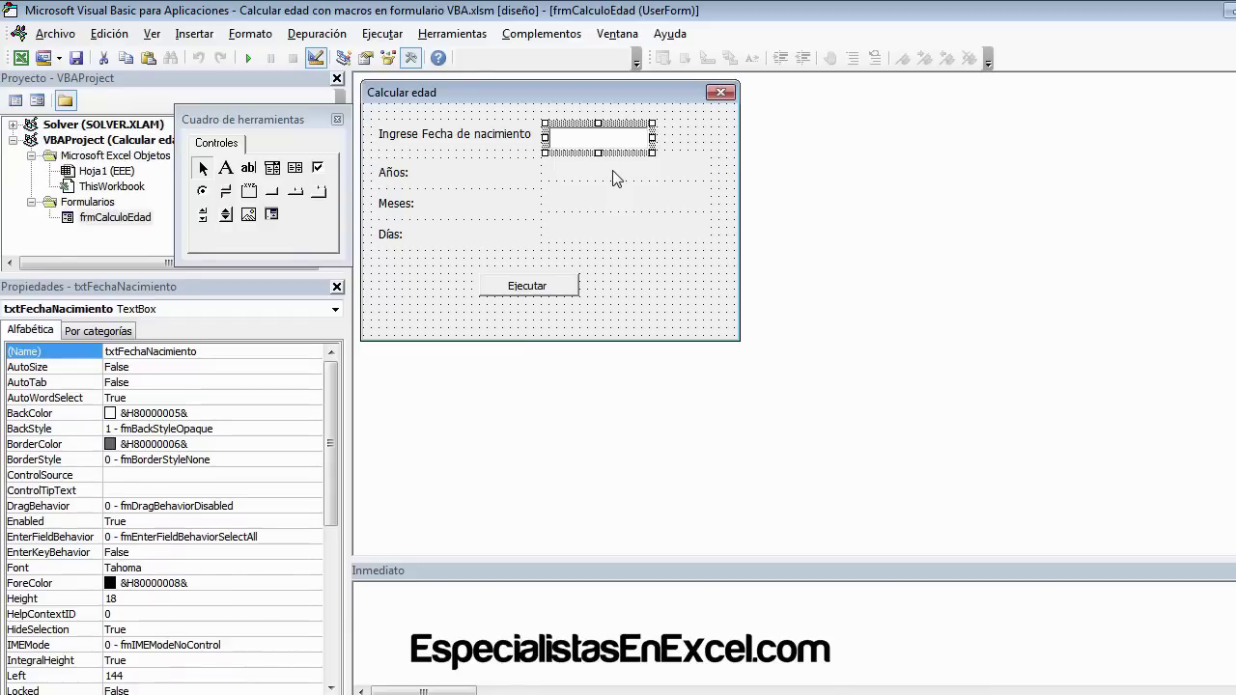
# - Narrow the Meses and Días value labels and reduce the form's width
pyautogui.click(615, 177)
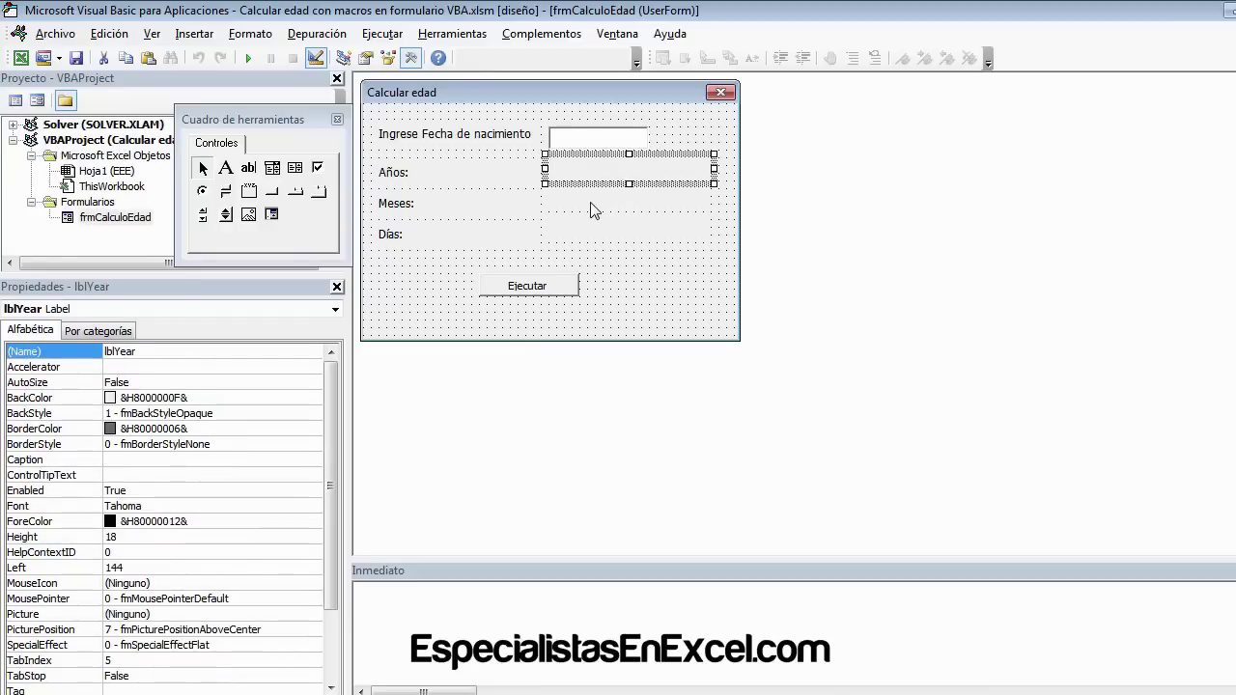
pyautogui.click(591, 205)
pyautogui.click(594, 236)
pyautogui.click(628, 289)
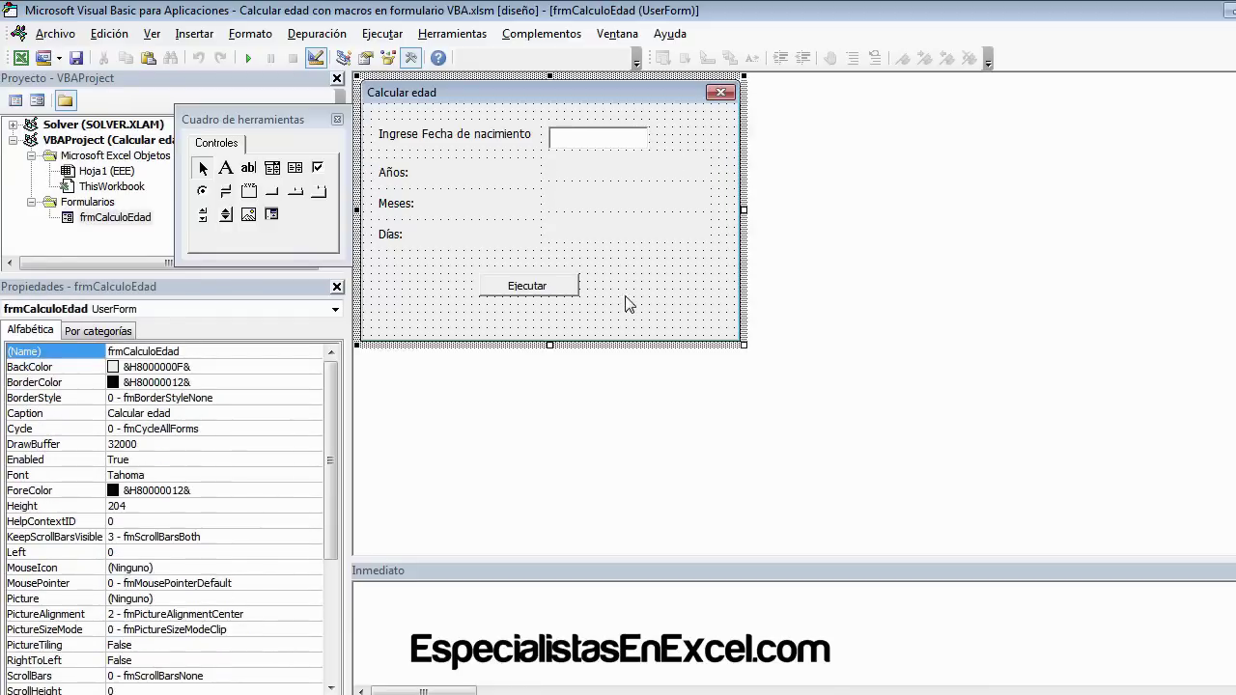
pyautogui.moveTo(744, 210); pyautogui.dragTo(722, 210)
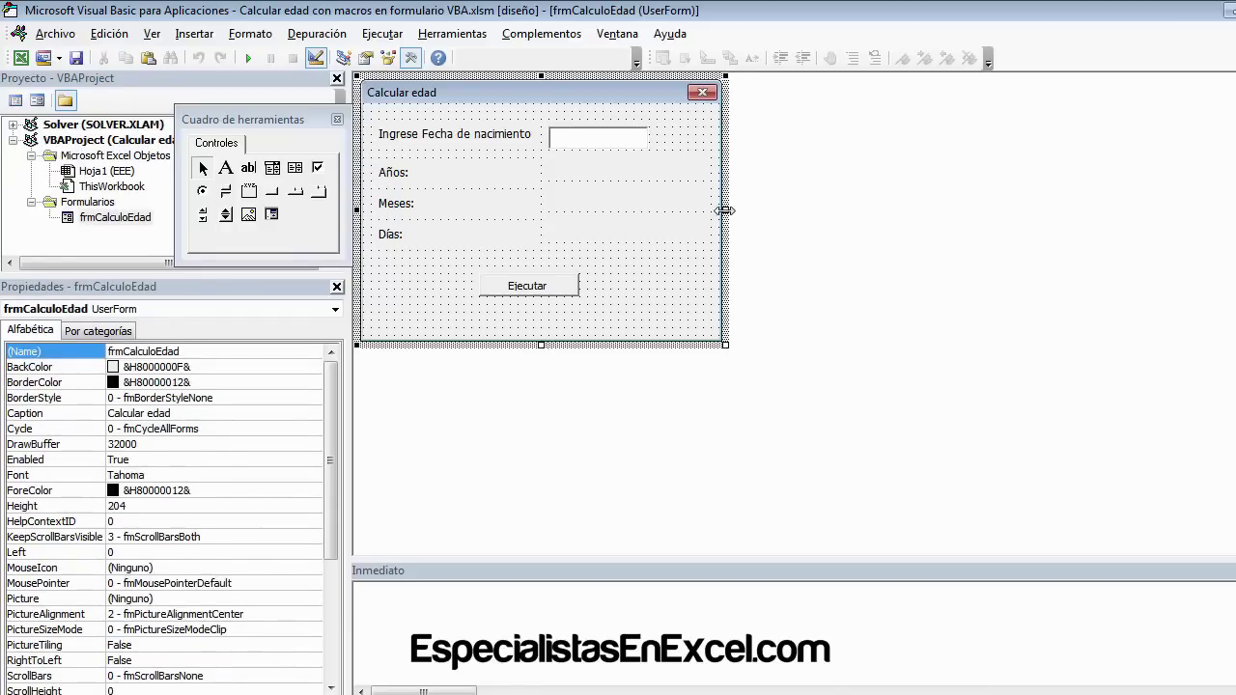
pyautogui.click(681, 178)
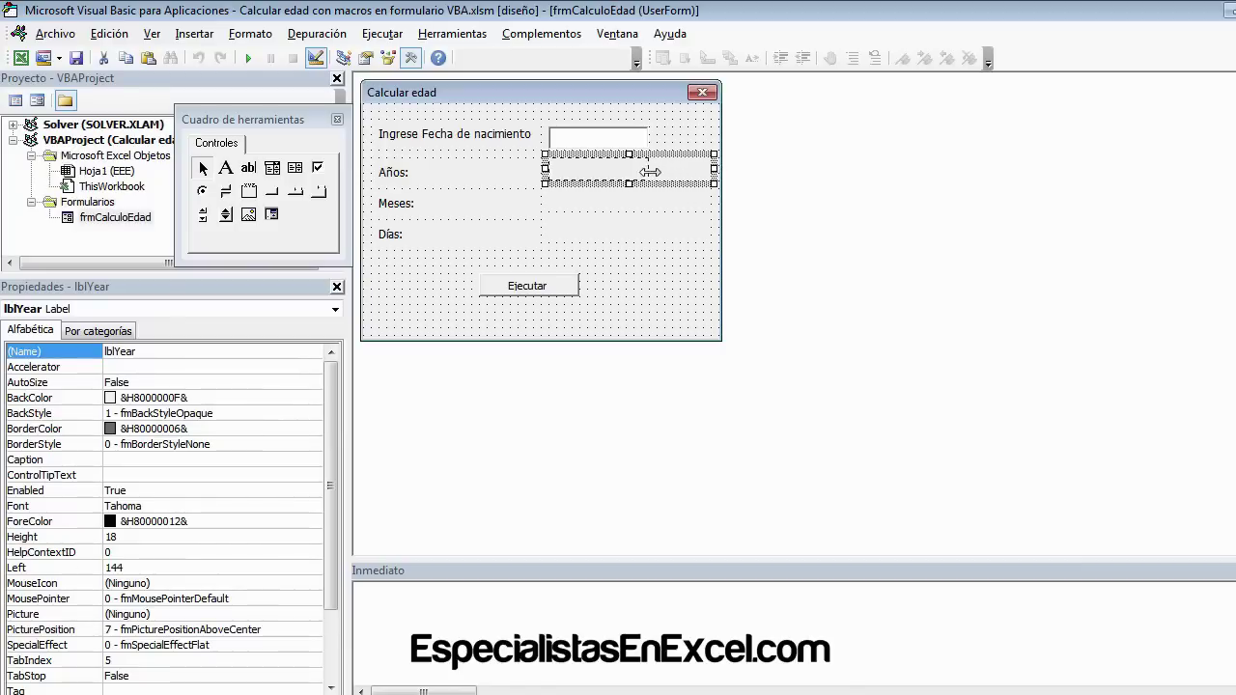
pyautogui.click(657, 205)
pyautogui.moveTo(714, 200); pyautogui.dragTo(707, 200)
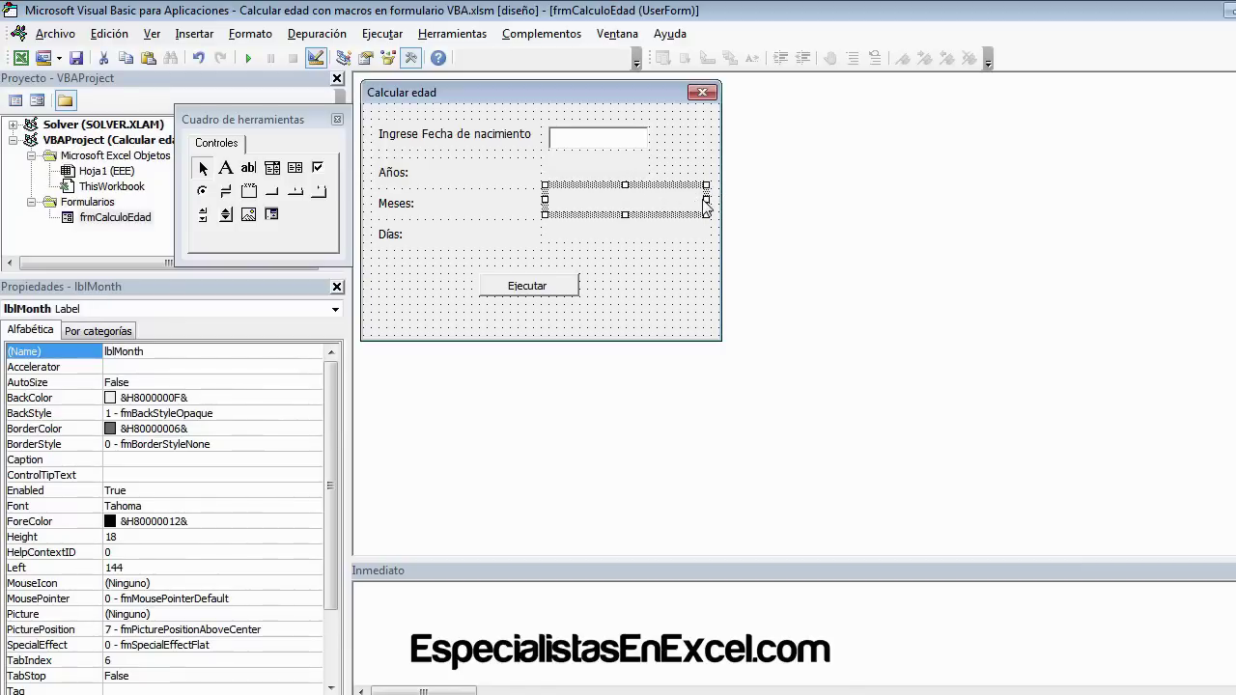
pyautogui.click(649, 239)
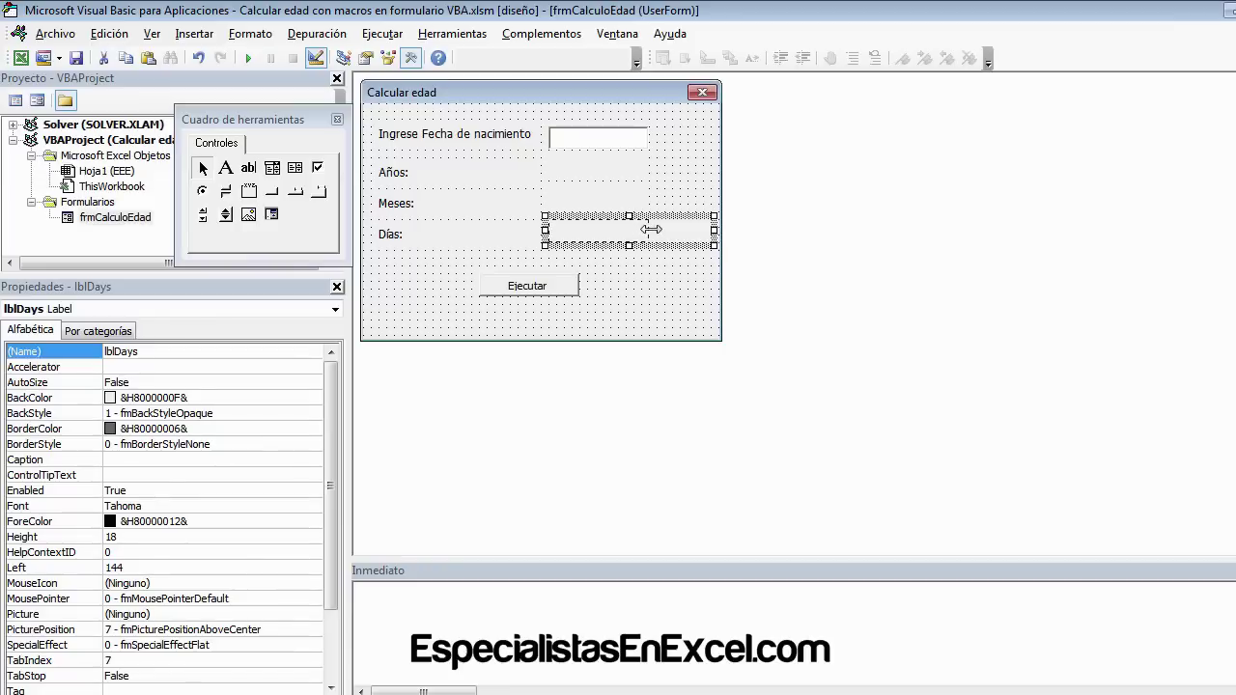
pyautogui.moveTo(685, 232); pyautogui.dragTo(647, 232)
pyautogui.click(695, 220)
pyautogui.moveTo(724, 210); pyautogui.dragTo(671, 209)
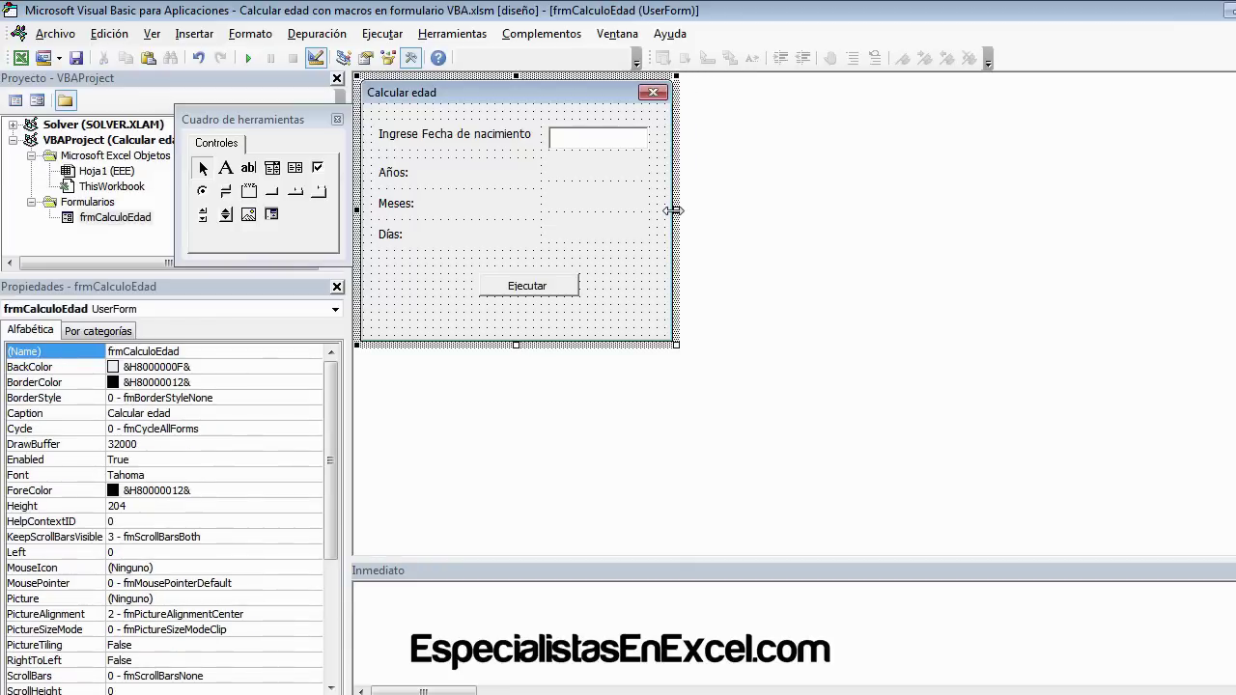
# - Move the Ejecutar button up and left and shorten the form from the bottom
pyautogui.click(528, 286)
pyautogui.moveTo(528, 286); pyautogui.dragTo(501, 275)
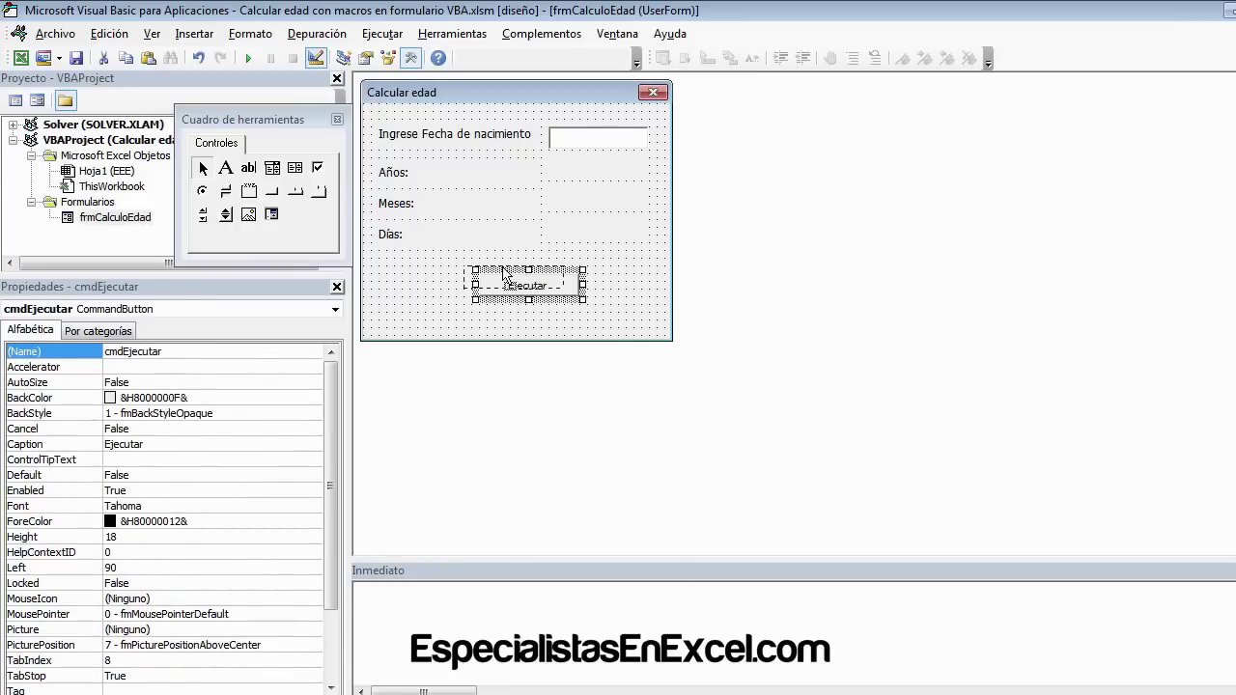
pyautogui.click(516, 340)
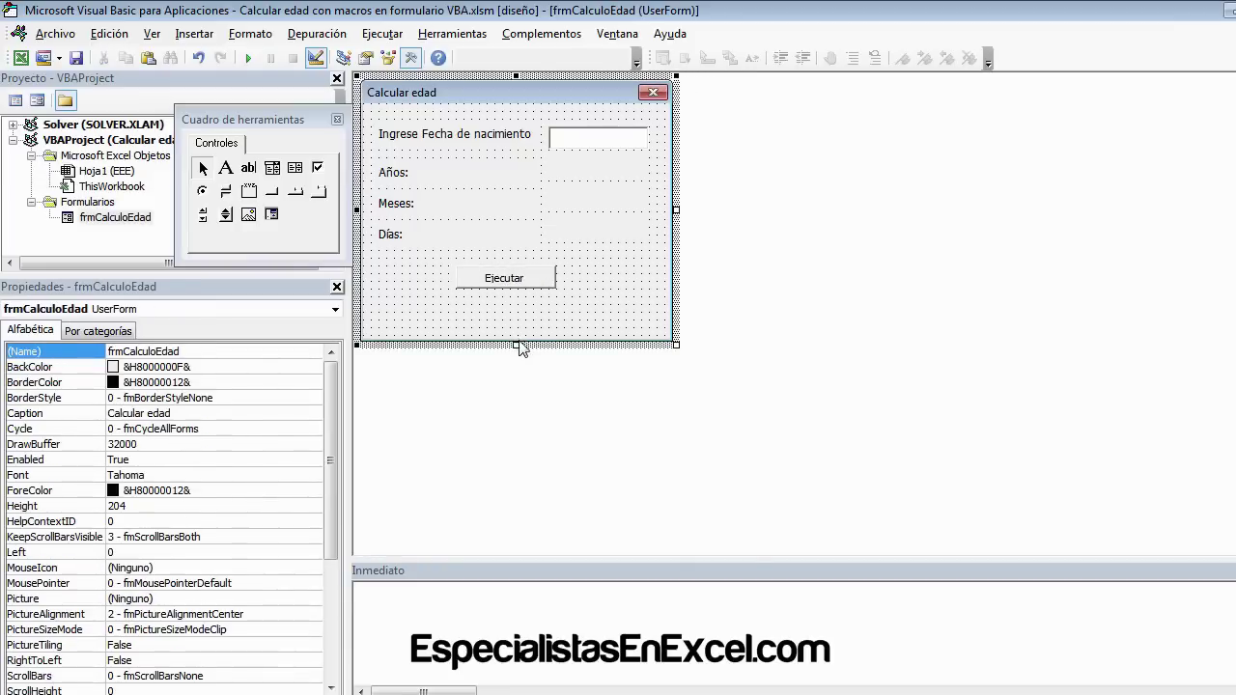
pyautogui.moveTo(516, 340); pyautogui.dragTo(513, 307)
pyautogui.click(519, 285)
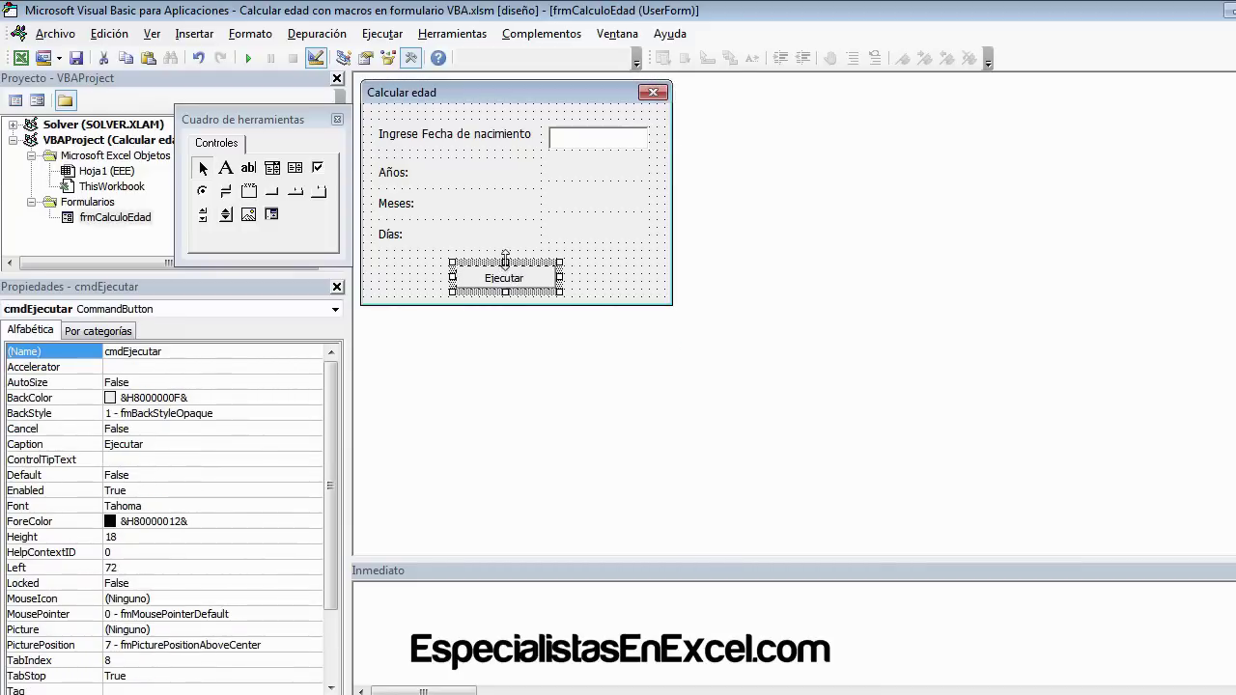
pyautogui.moveTo(505, 258)
pyautogui.mouseDown()
pyautogui.moveTo(508, 284)
pyautogui.moveTo(522, 274)
pyautogui.mouseUp()
pyautogui.click(591, 299)
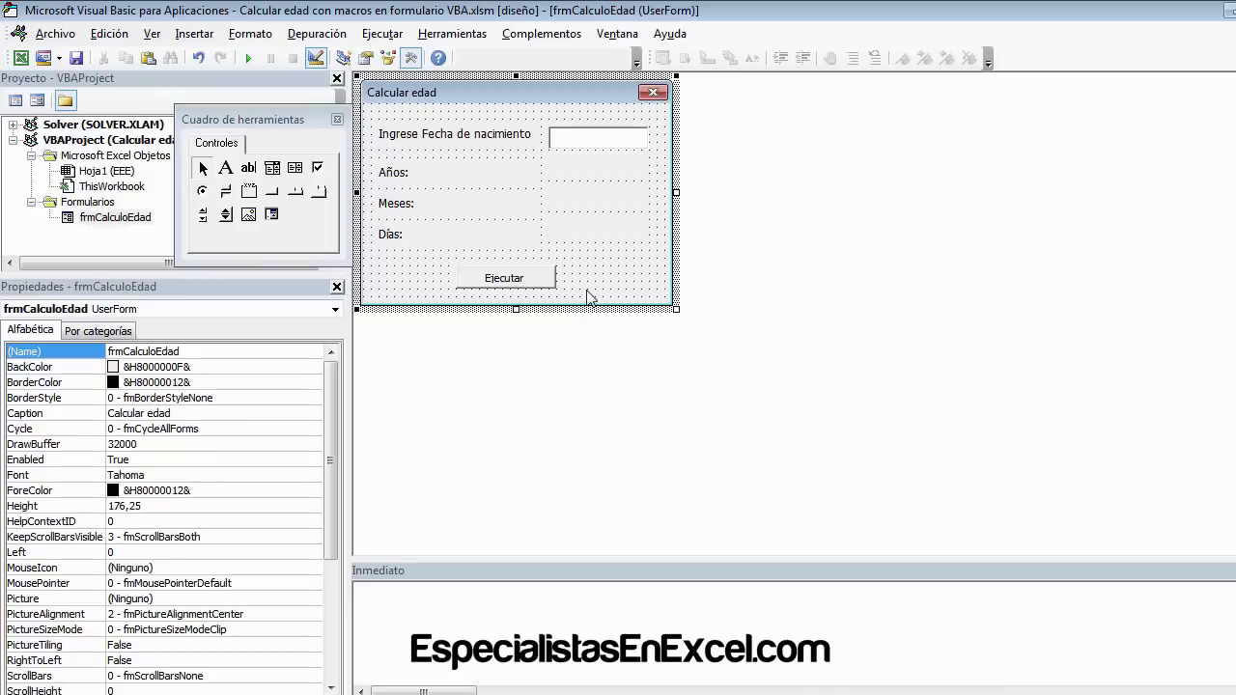
pyautogui.click(534, 270)
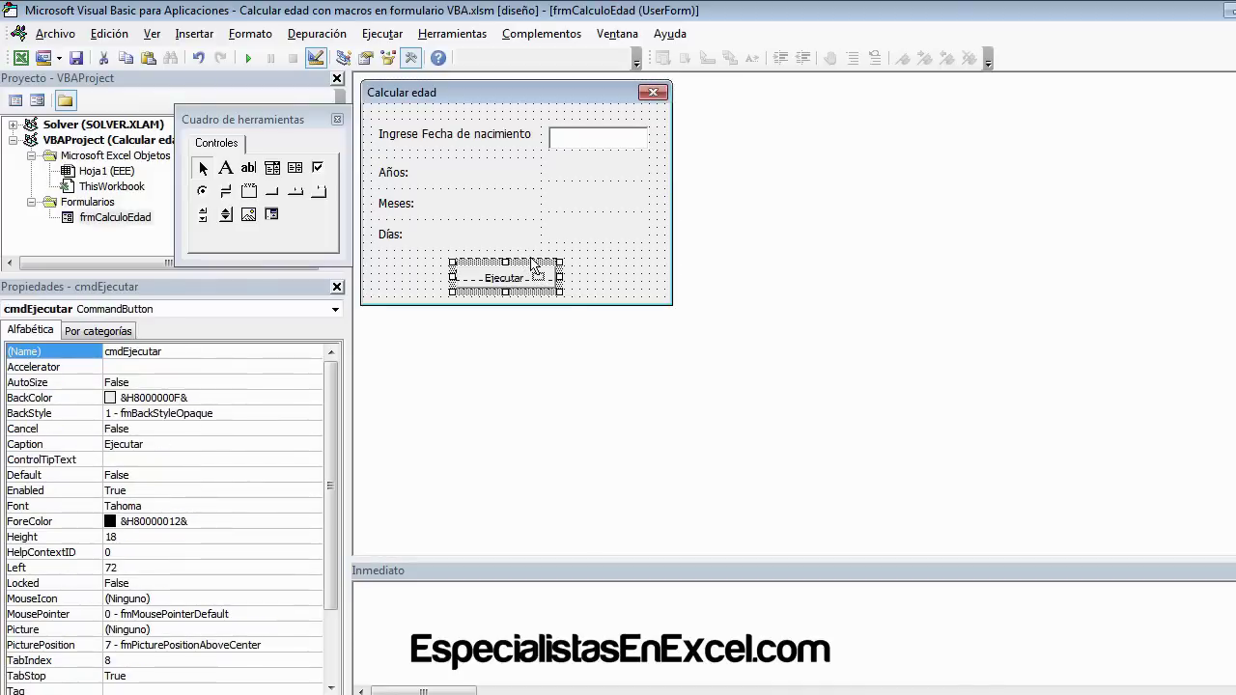
pyautogui.moveTo(529, 262); pyautogui.dragTo(529, 254)
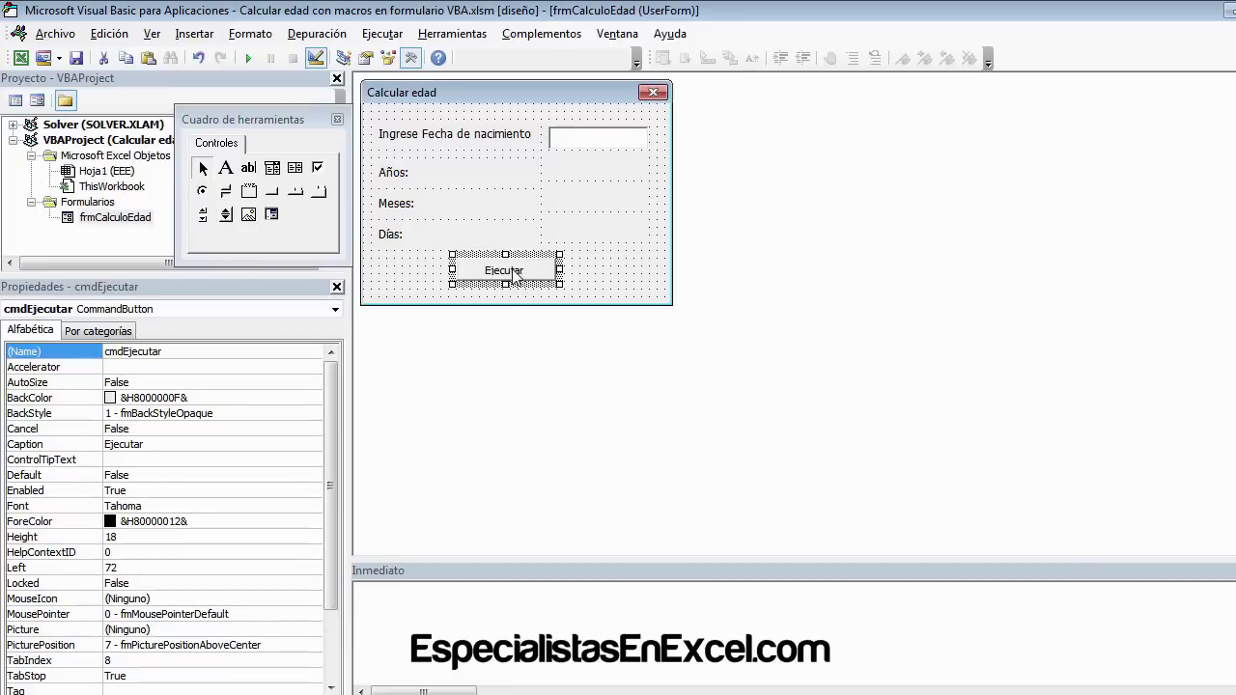
# - Open the Ejecutar button's click code and declare fechaNacimiento and fechaActual As Date
pyautogui.doubleClick(516, 274)
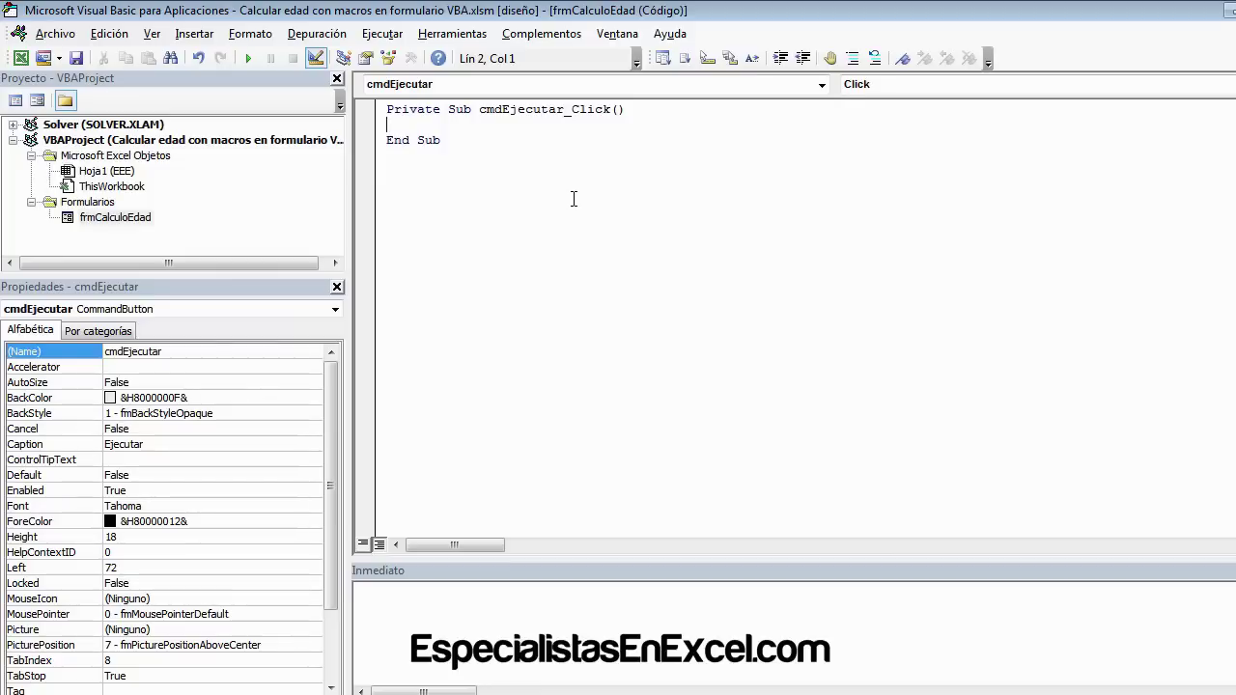
pyautogui.press('Tab')
pyautogui.write('dim')
pyautogui.write(' fechaNa')
pyautogui.write('cimiento ad')
pyautogui.press('BackSpace')
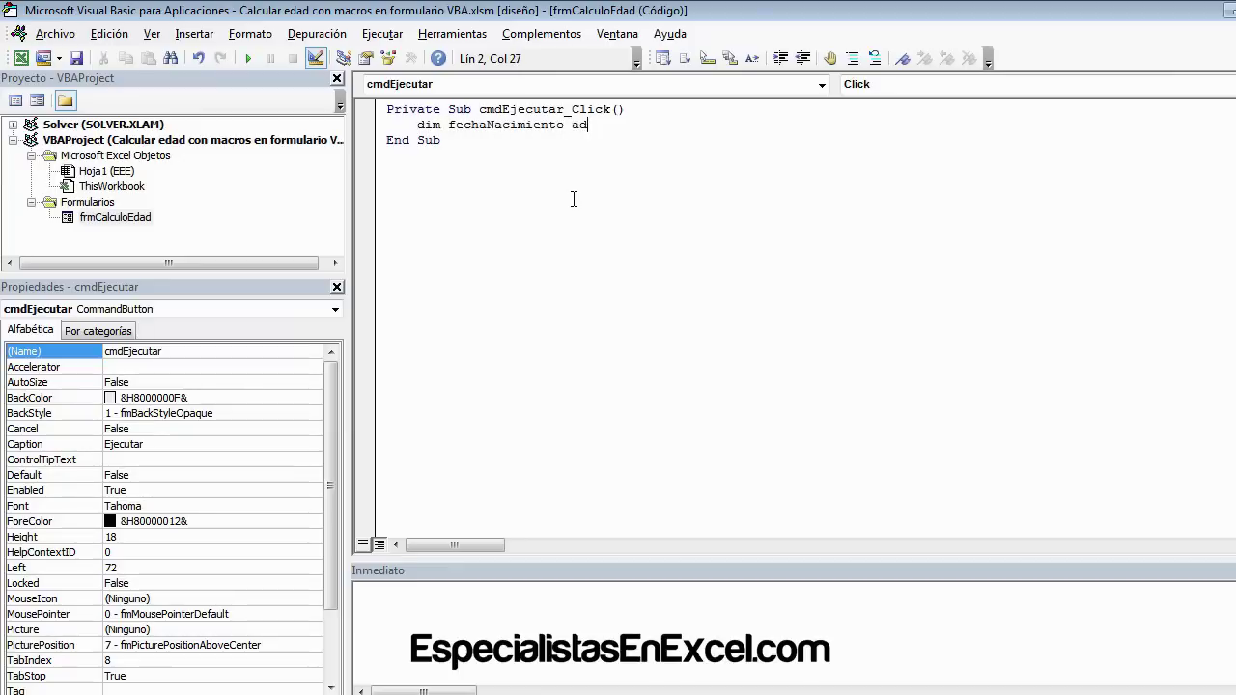
pyautogui.write('s date')
pyautogui.press('Tab')
pyautogui.press('Return')
pyautogui.write('dim ')
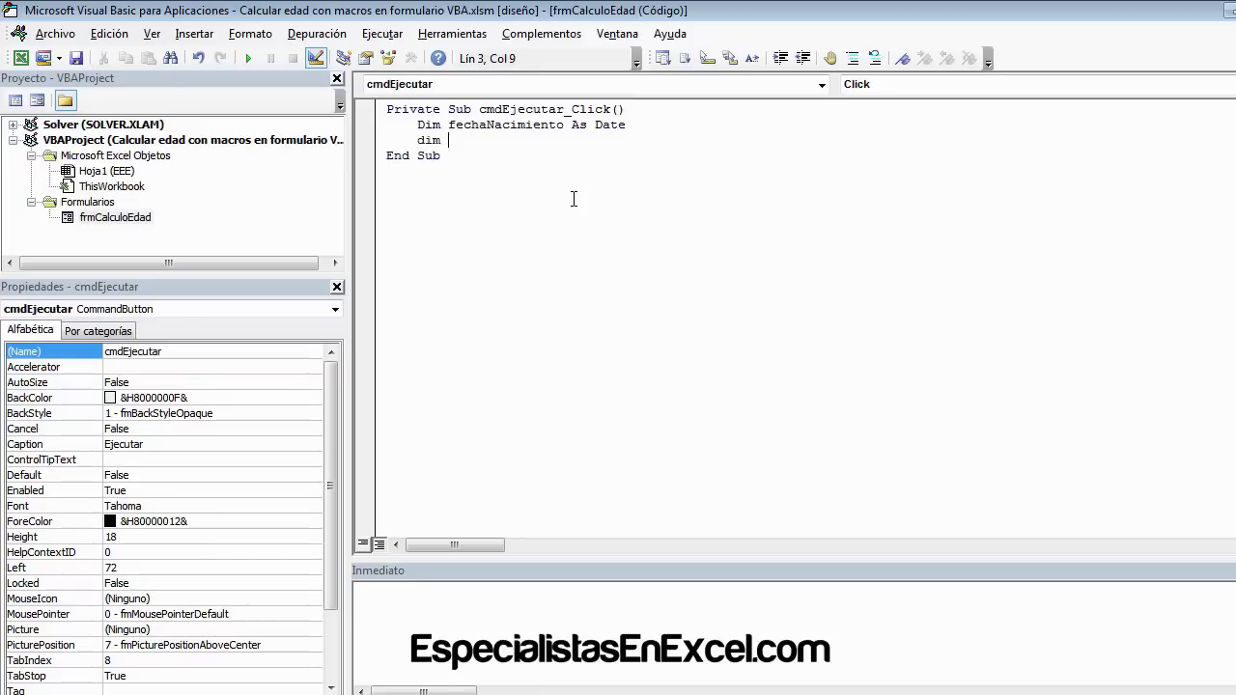
pyautogui.write('fecha')
pyautogui.write('A')
pyautogui.write('ctual as da')
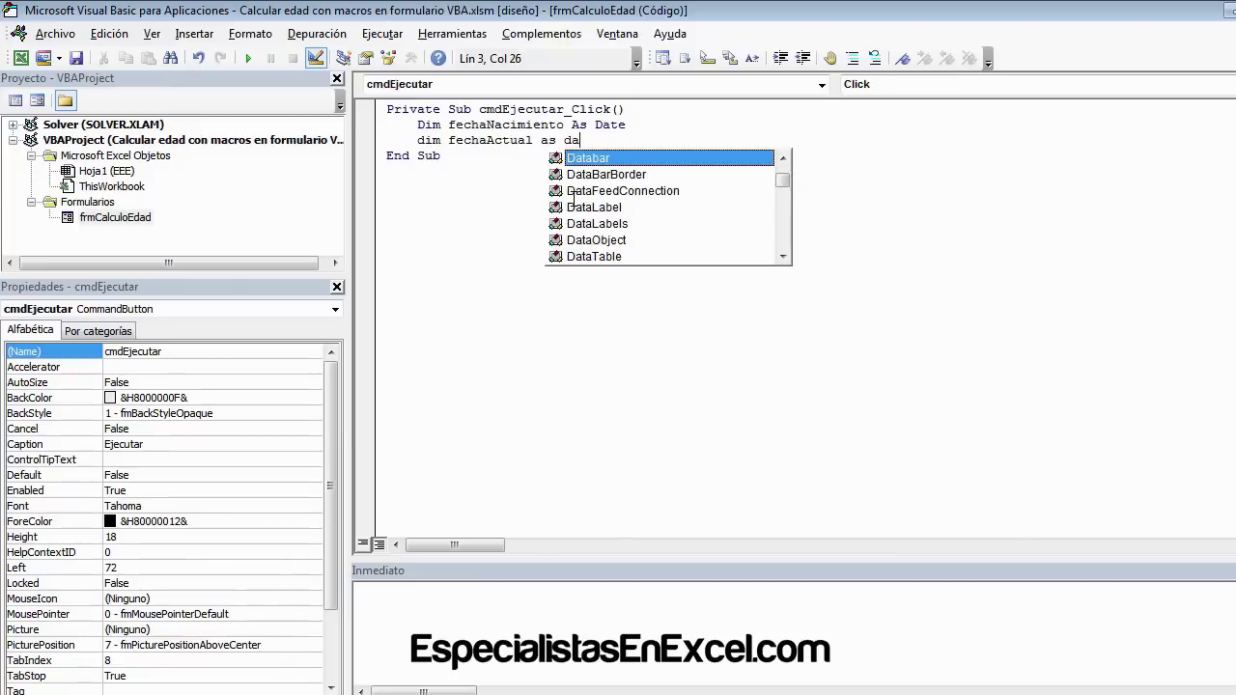
pyautogui.write('te')
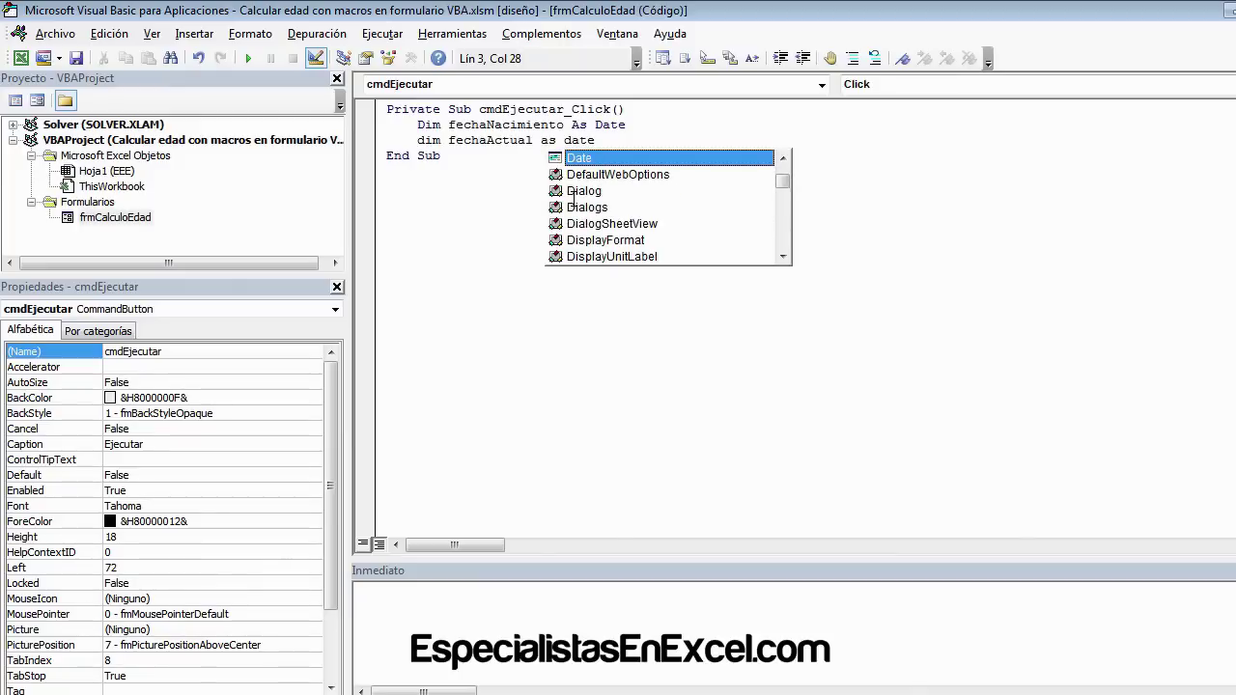
pyautogui.press('Return')
pyautogui.press('Return')
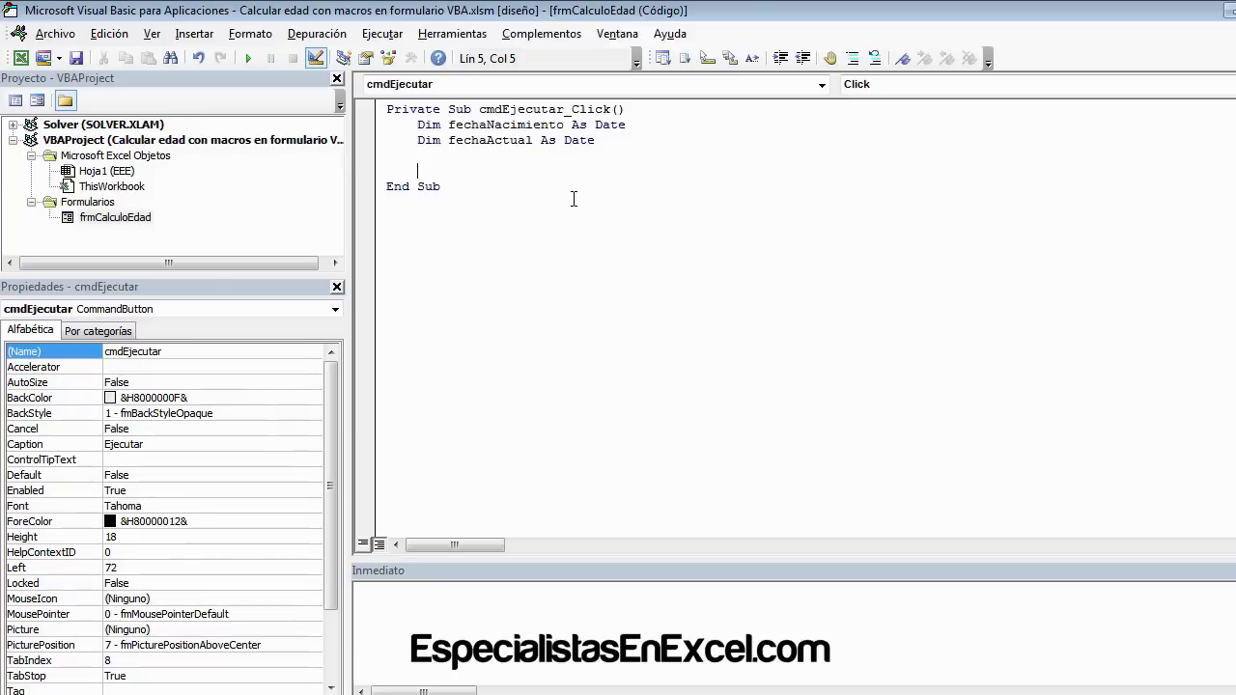
# - Declare qtyDaysTotales and qtyYear As Integer on the lines below
pyautogui.press('Up')
pyautogui.write('dim ')
pyautogui.write('qty')
pyautogui.write('DaysT')
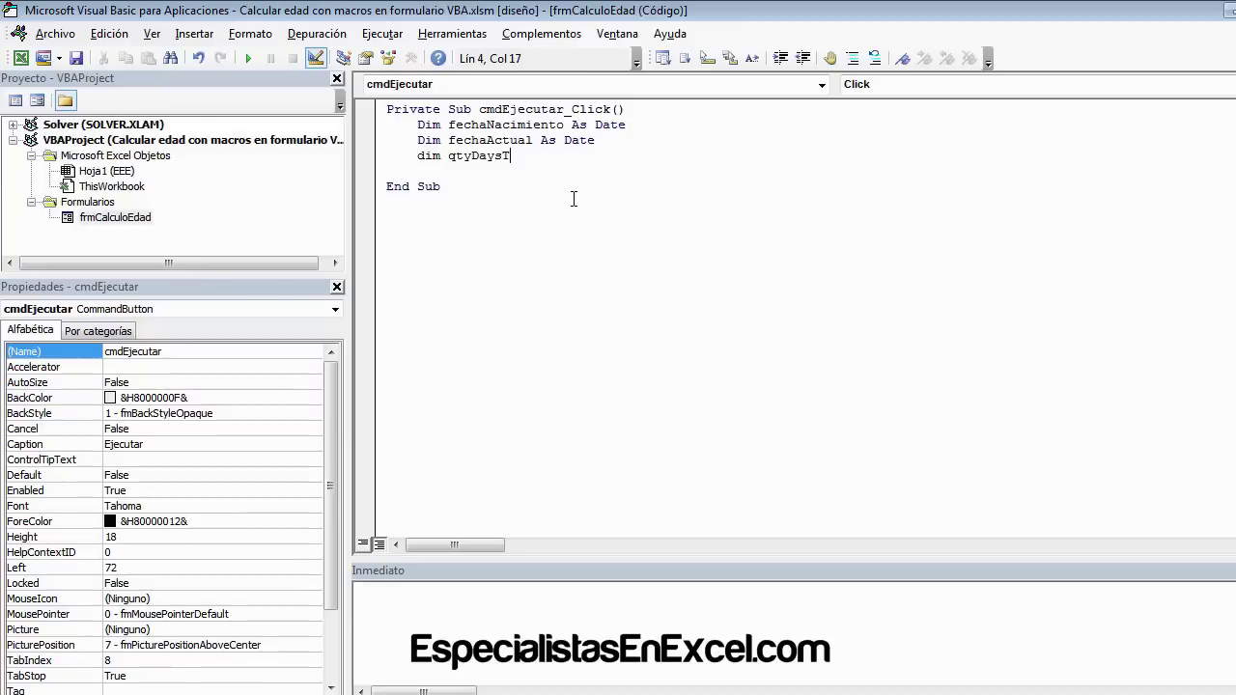
pyautogui.write('otales as inte')
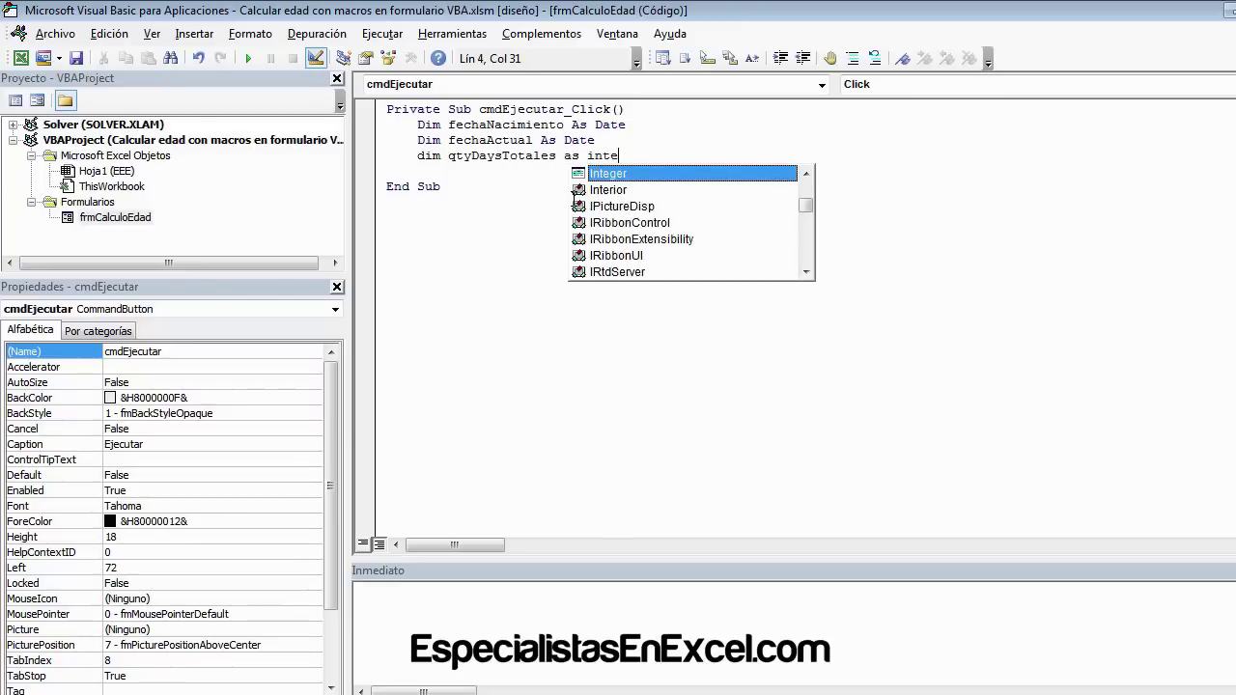
pyautogui.press('Tab')
pyautogui.press('Return')
pyautogui.press('Return')
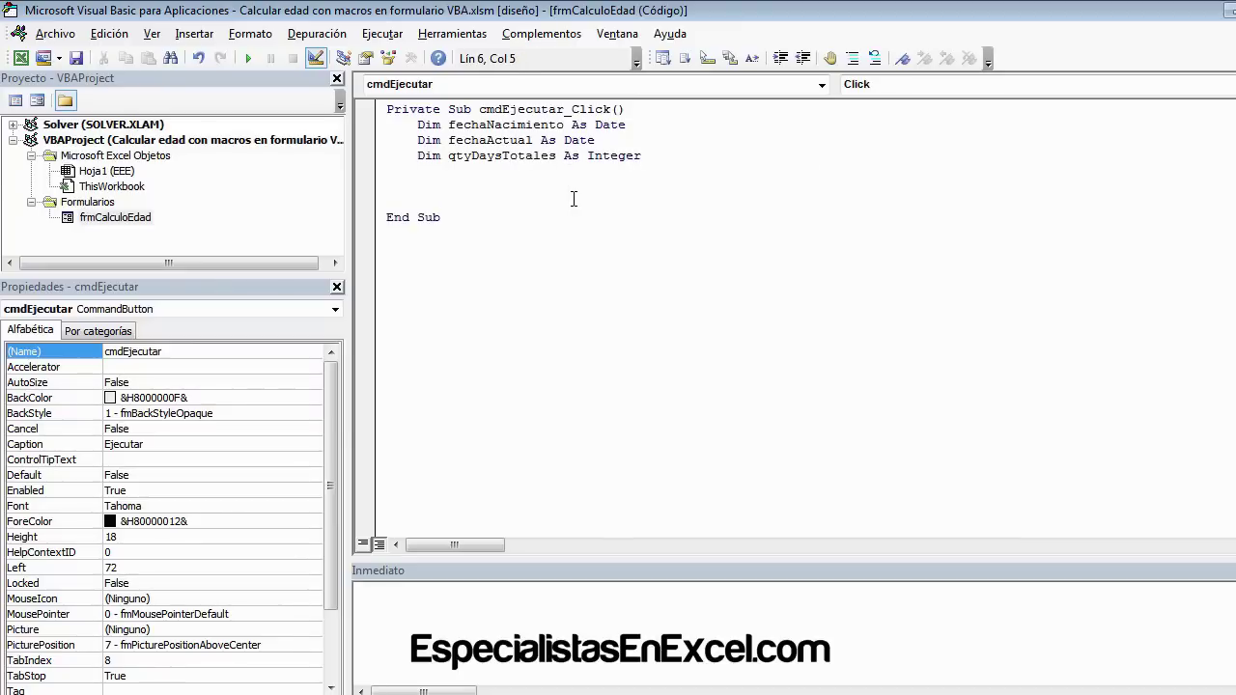
pyautogui.write('dim')
pyautogui.write('qty')
pyautogui.write('Year')
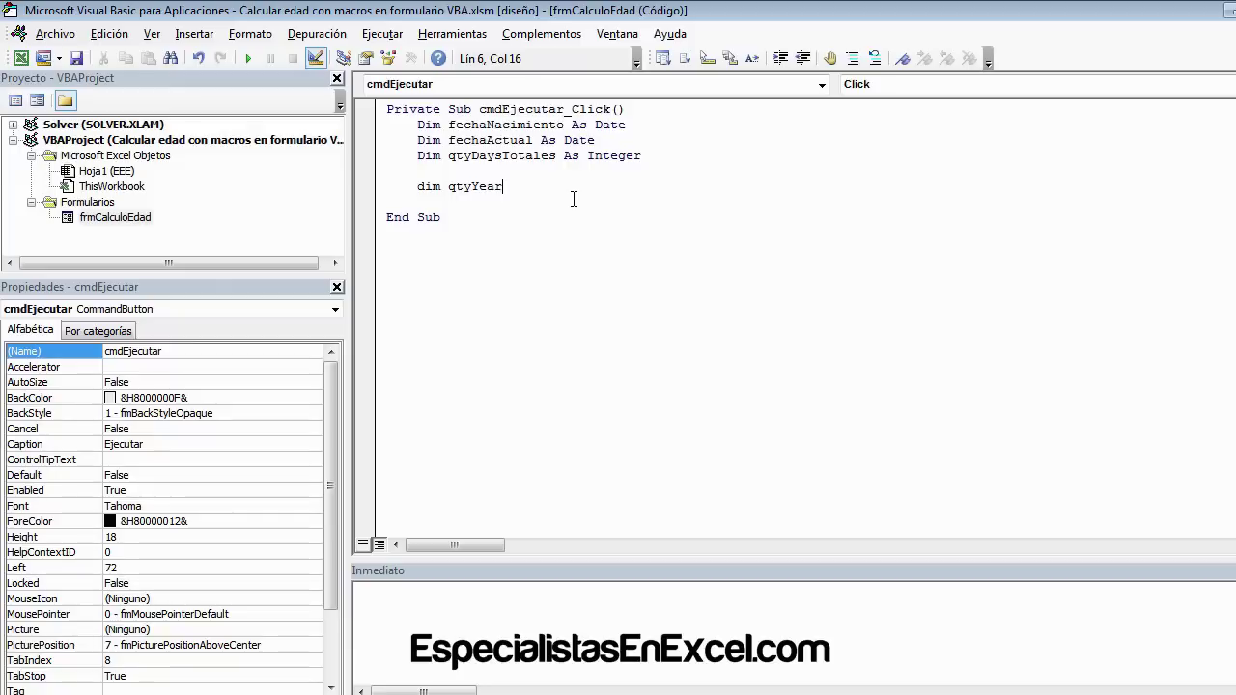
pyautogui.write(' as ')
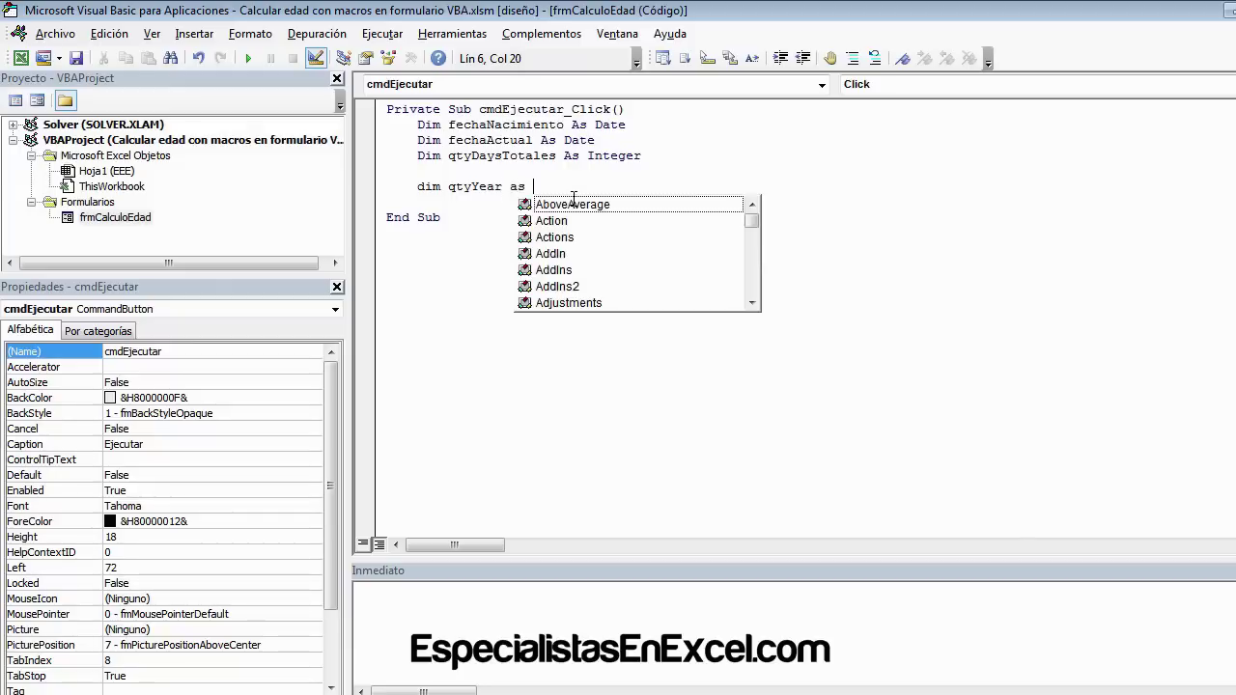
pyautogui.write('n')
pyautogui.press('BackSpace')
pyautogui.write('In')
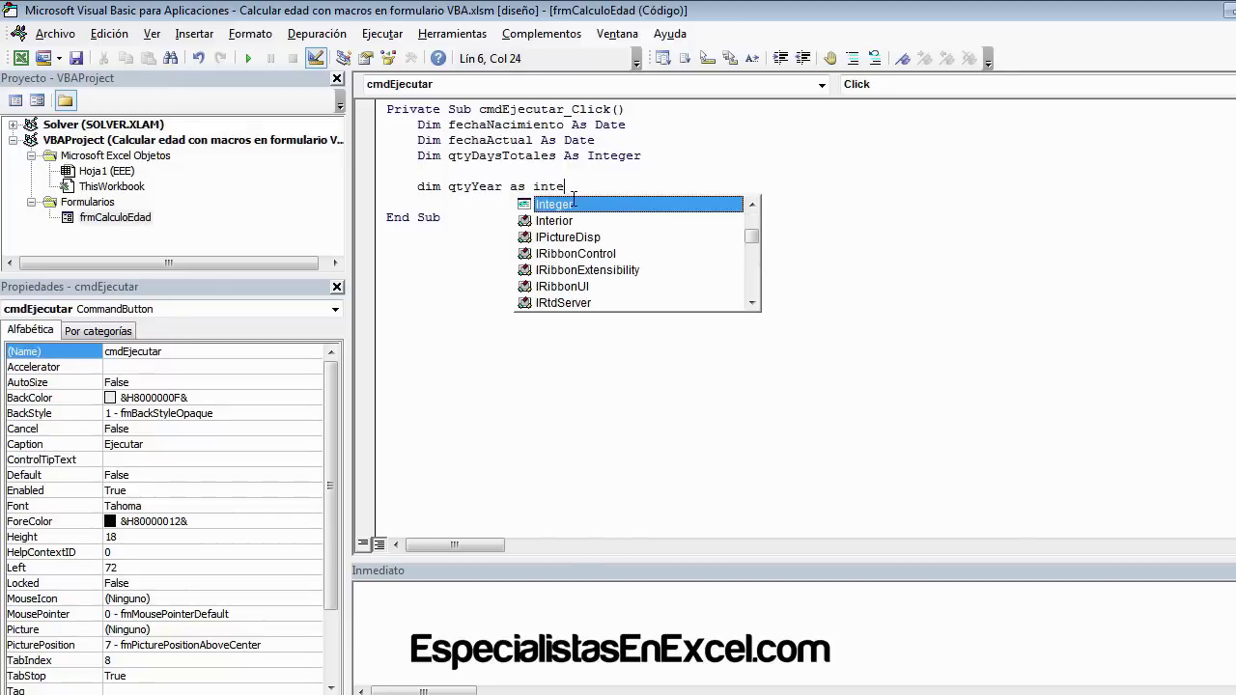
pyautogui.press('Tab')
pyautogui.press('Return')
# - Declare qtyMonth and qtyDays As Integer
pyautogui.write('dim ')
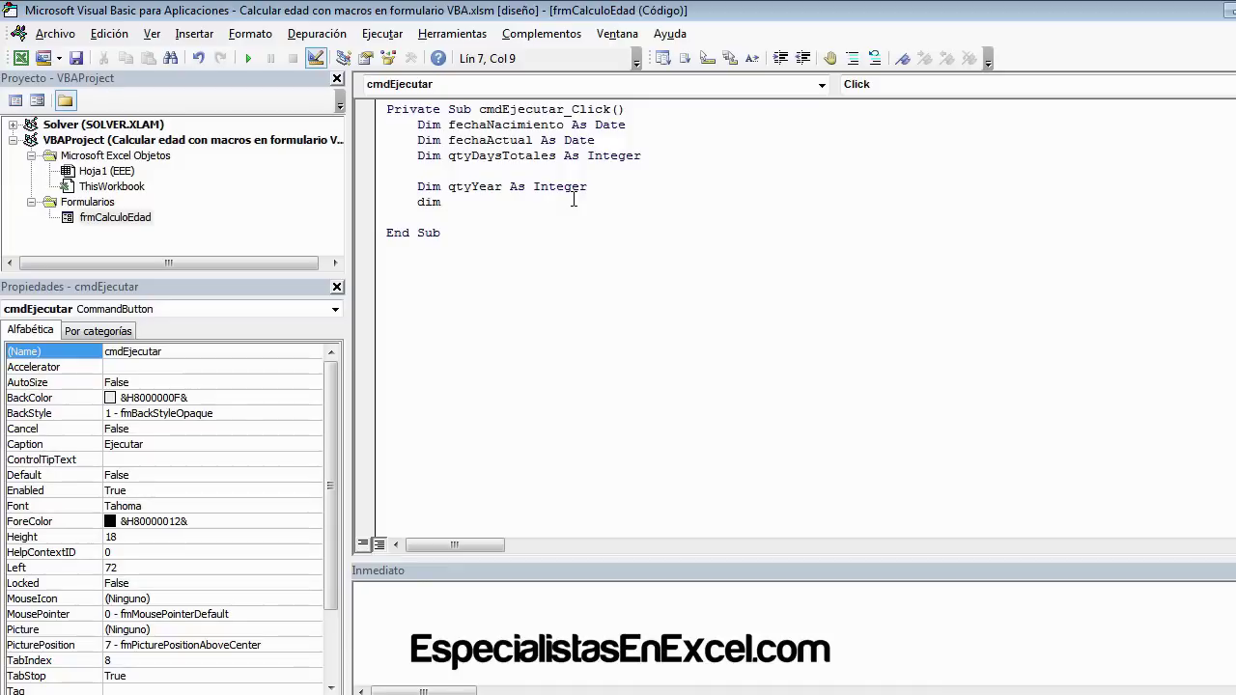
pyautogui.write('qtyM')
pyautogui.write('onth as I')
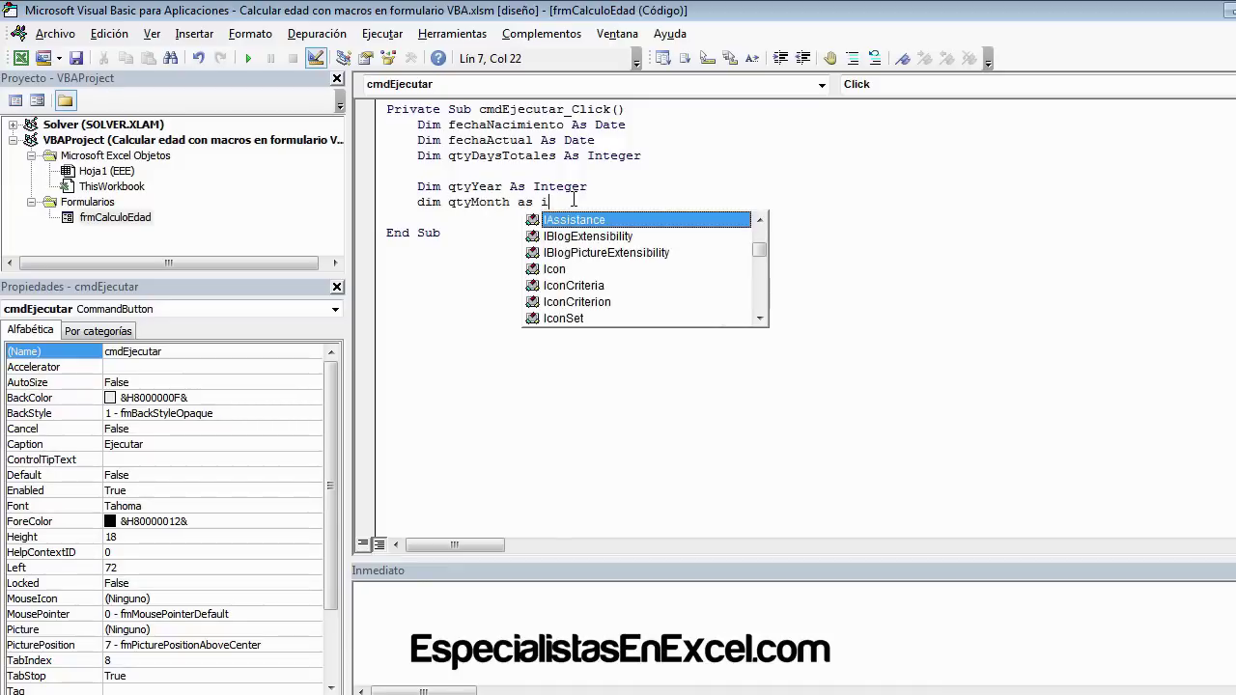
pyautogui.write('nt')
pyautogui.press('Tab')
pyautogui.press('Return')
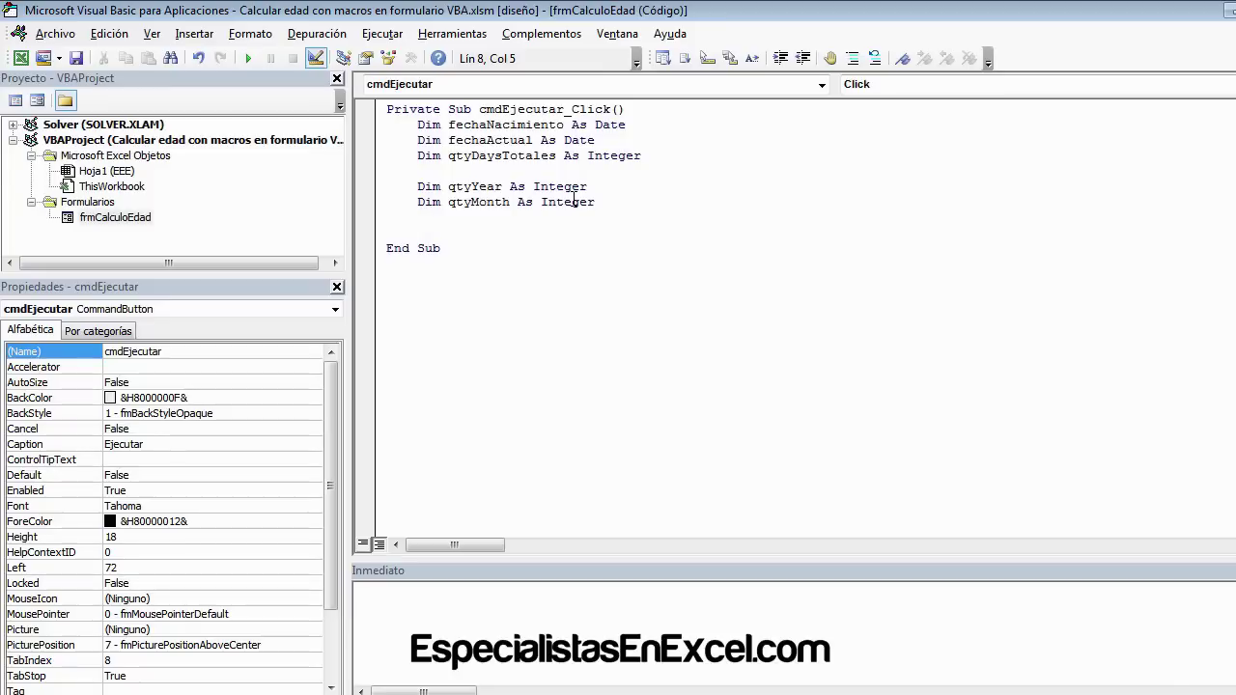
pyautogui.write('dim q')
pyautogui.write('ty')
pyautogui.write('Days')
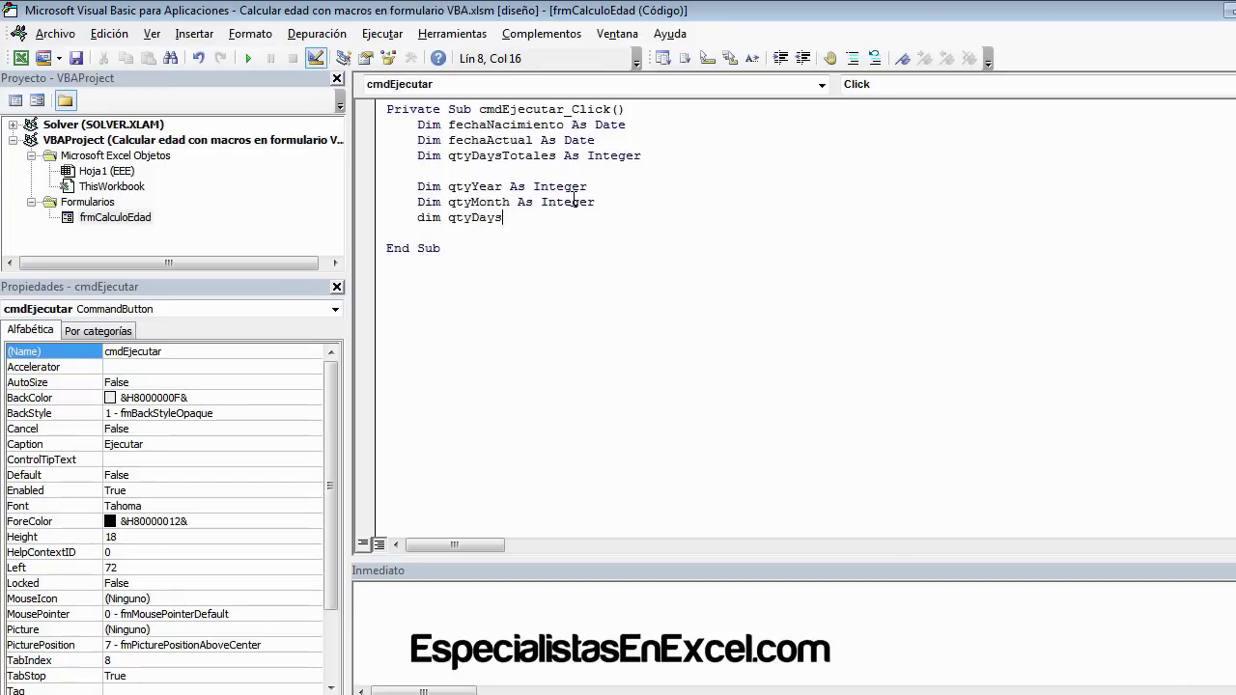
pyautogui.write(' as int')
pyautogui.press('Tab')
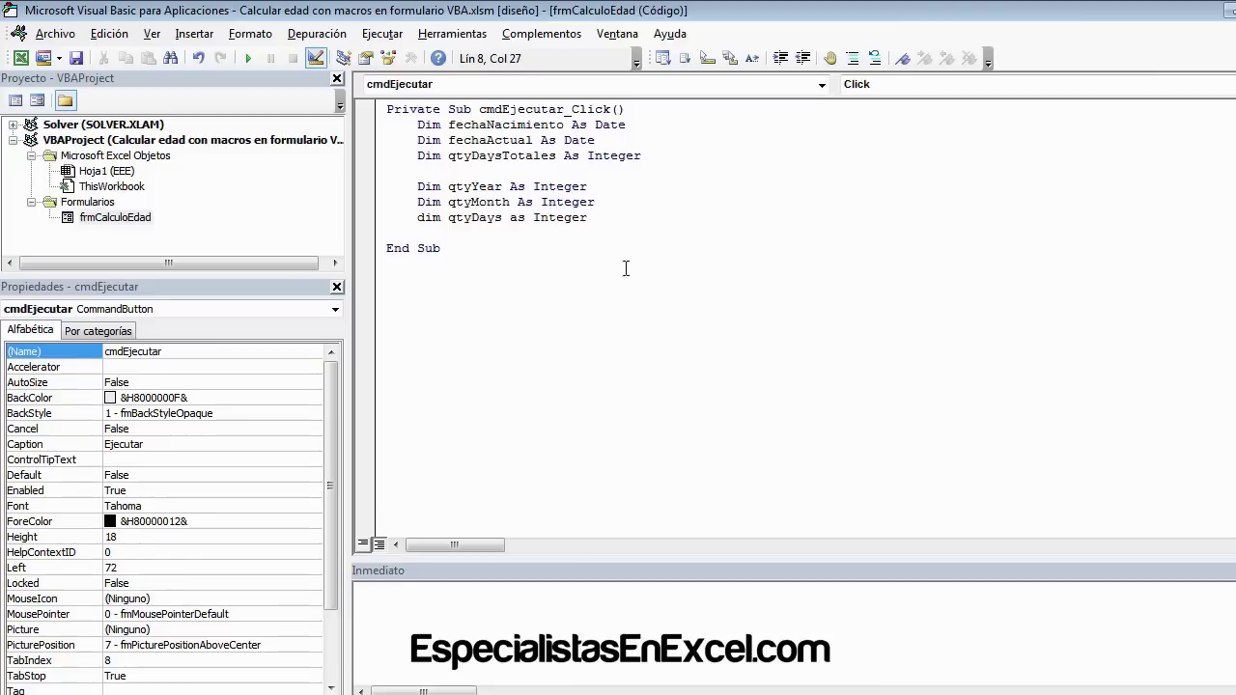
pyautogui.doubleClick(476, 220)
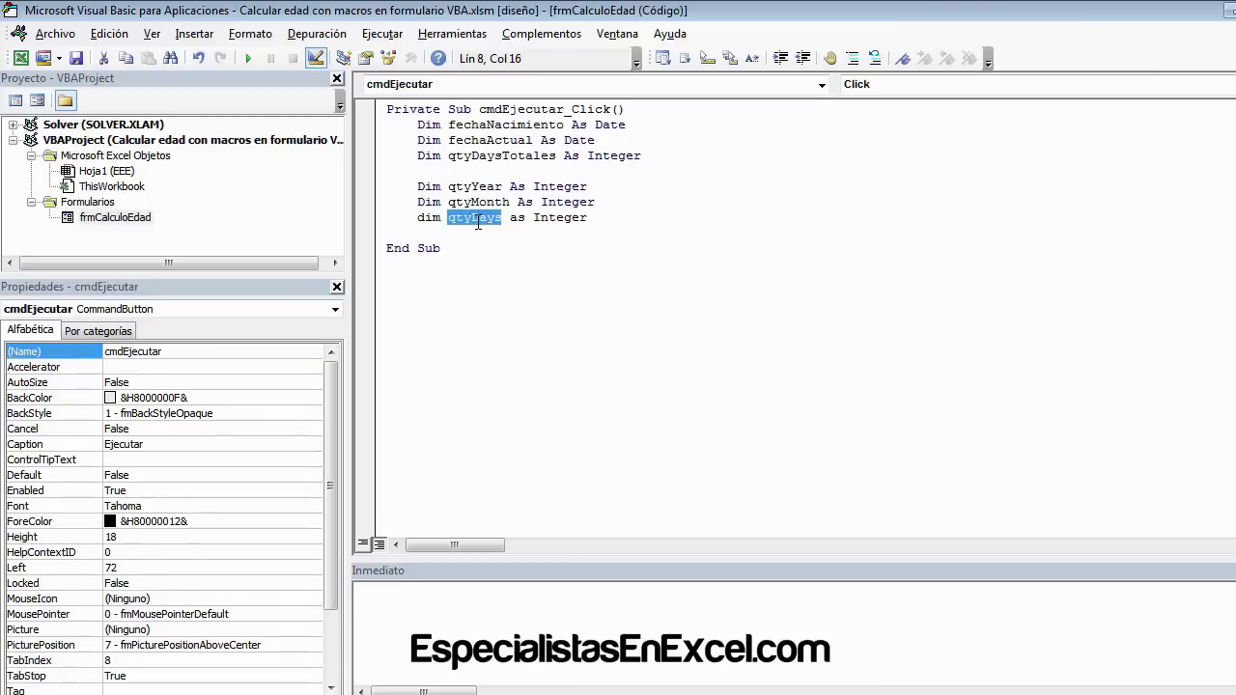
pyautogui.doubleClick(502, 155)
pyautogui.moveTo(641, 155); pyautogui.dragTo(417, 155)
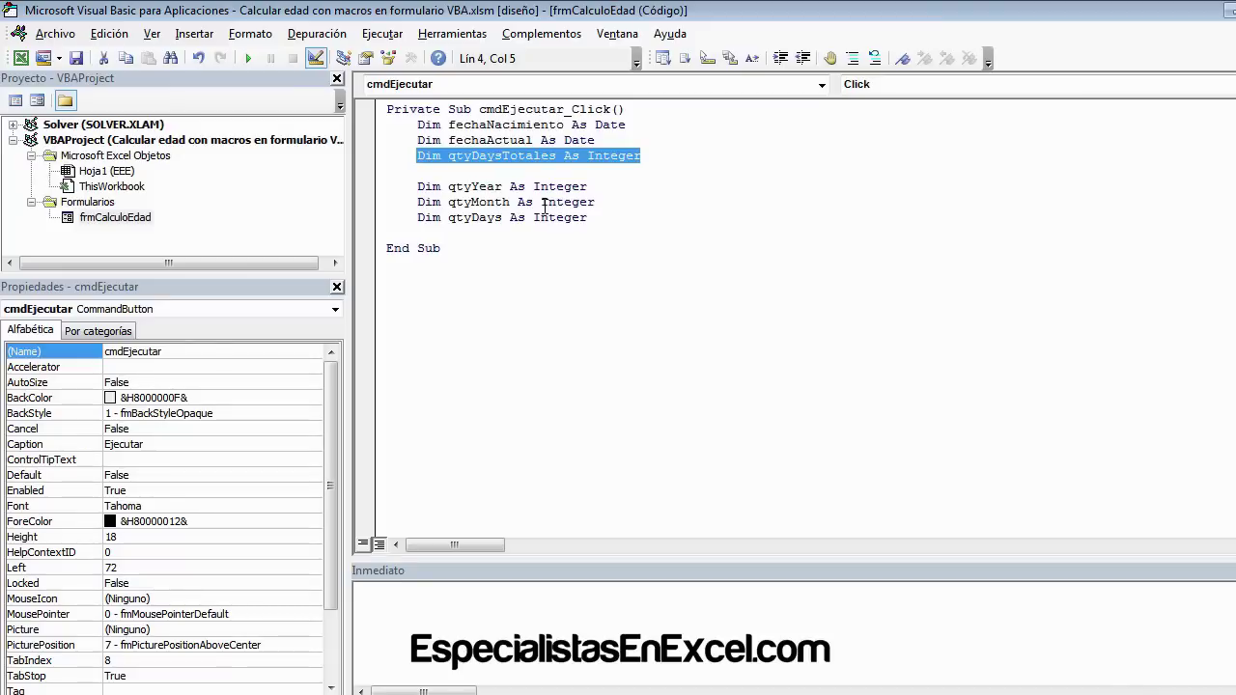
pyautogui.click(490, 218)
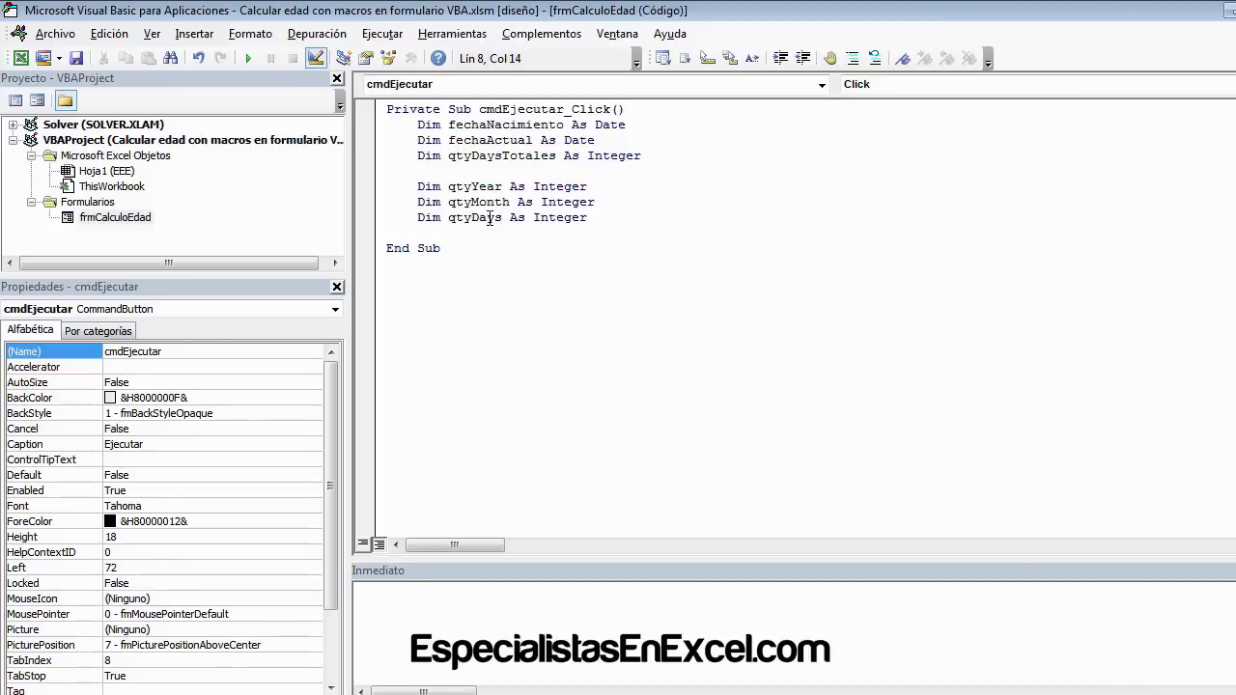
pyautogui.click(606, 233)
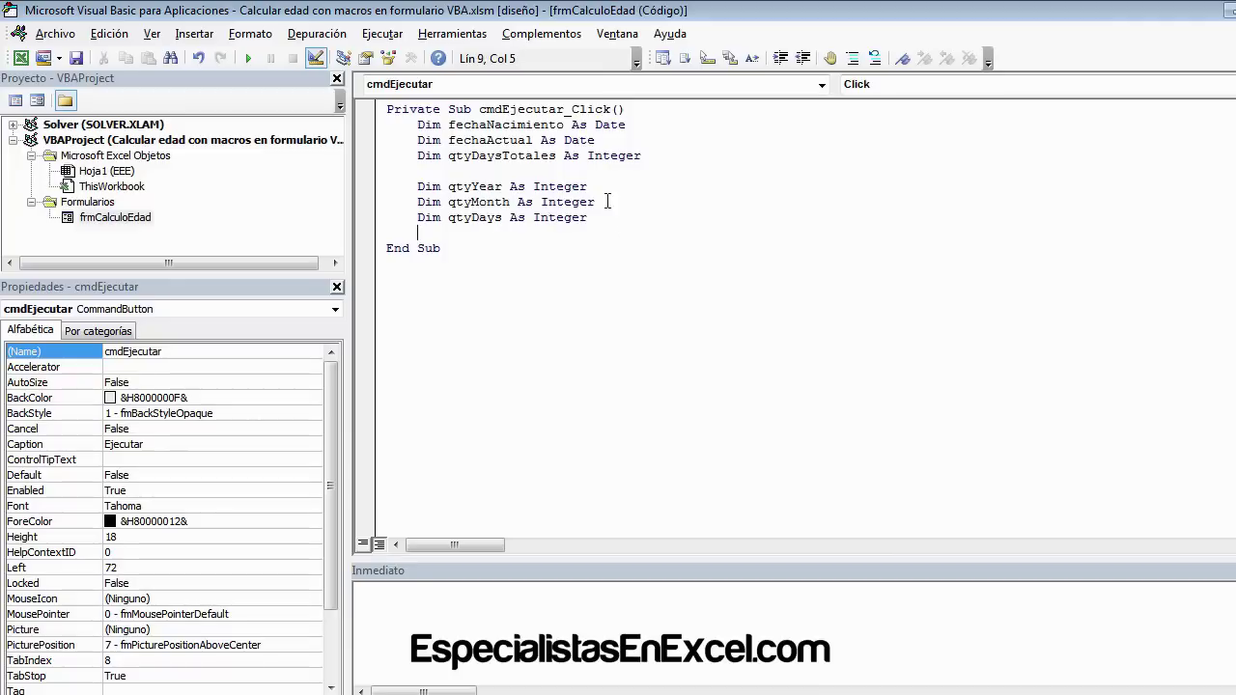
pyautogui.doubleClick(531, 156)
pyautogui.doubleClick(467, 217)
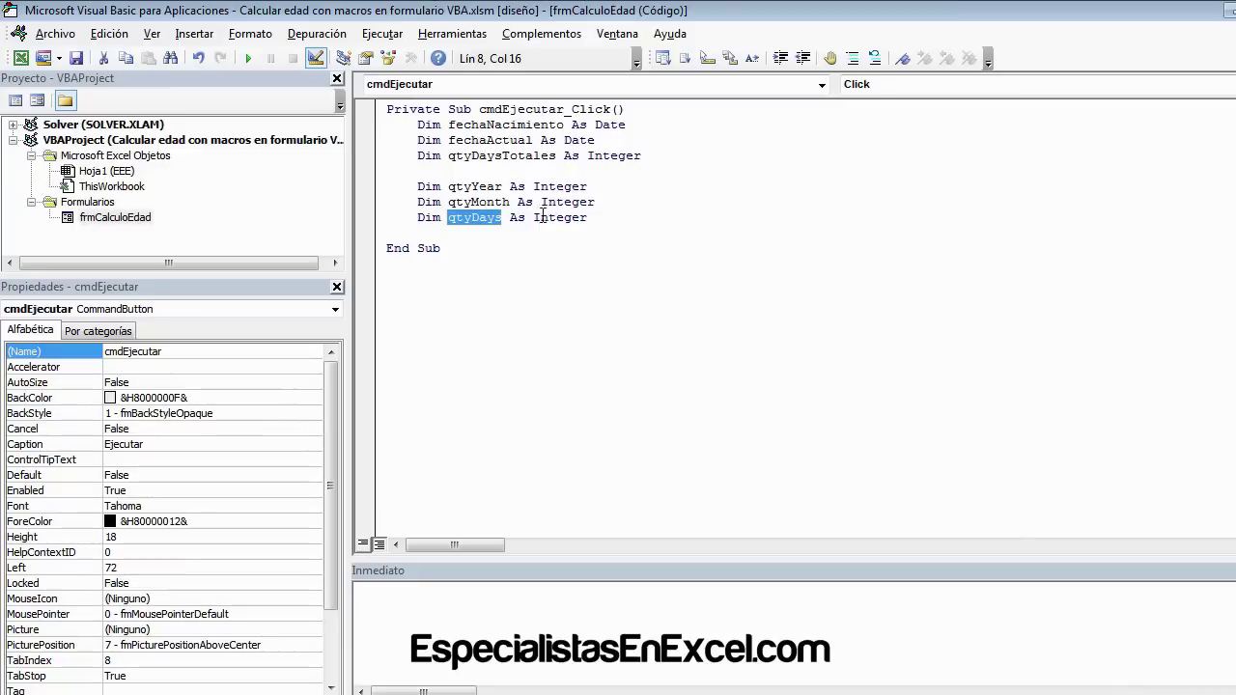
pyautogui.click(608, 210)
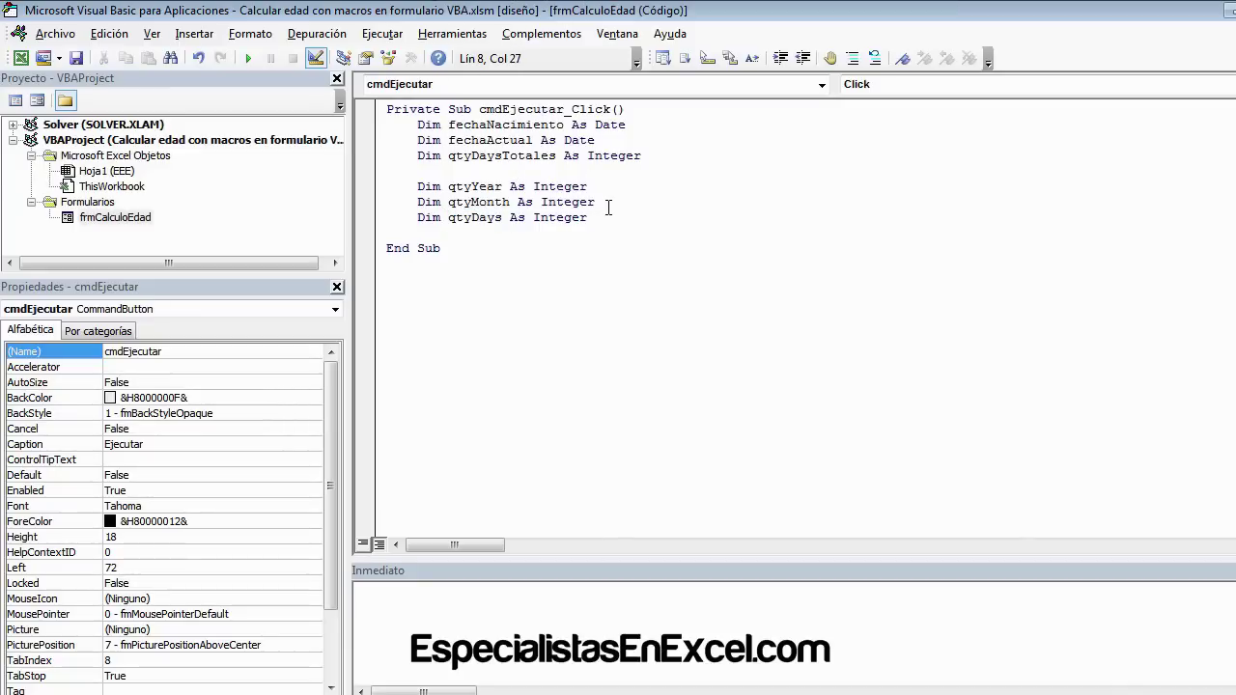
# - Below the declarations, add the line fechaNacimiento = txtFechaNacimiento
pyautogui.press('Return')
pyautogui.press('Return')
pyautogui.write('fech')
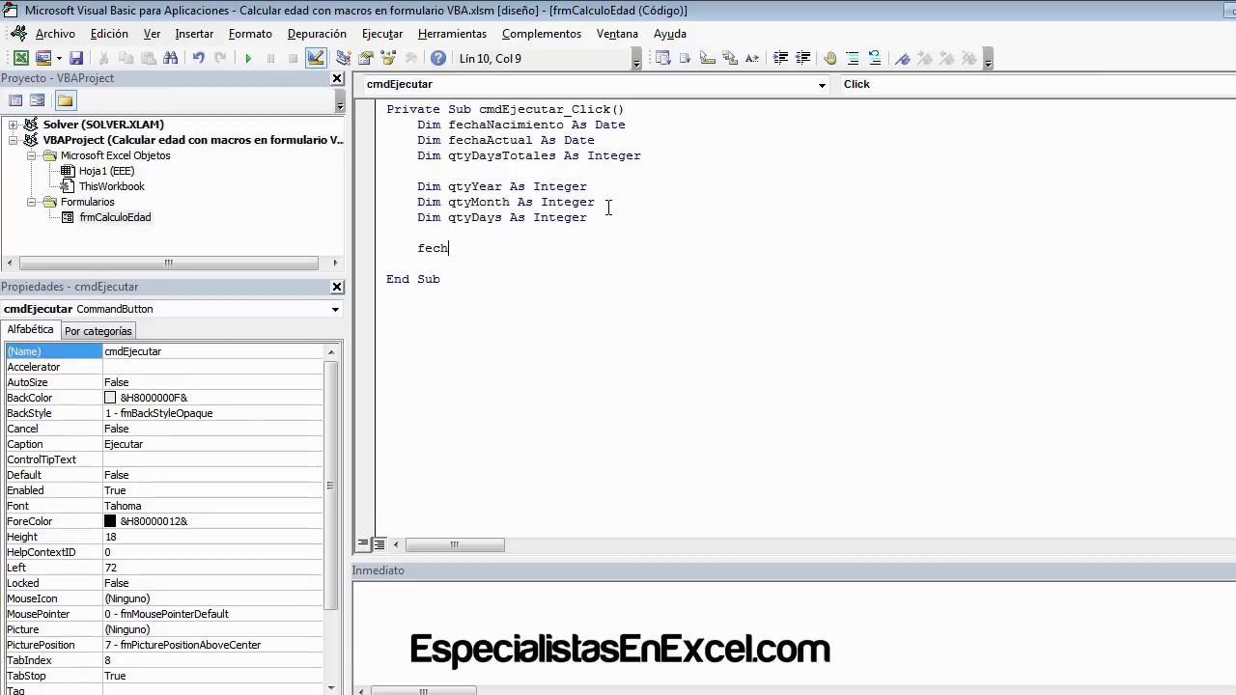
pyautogui.hotkey('ctrl', 'space')
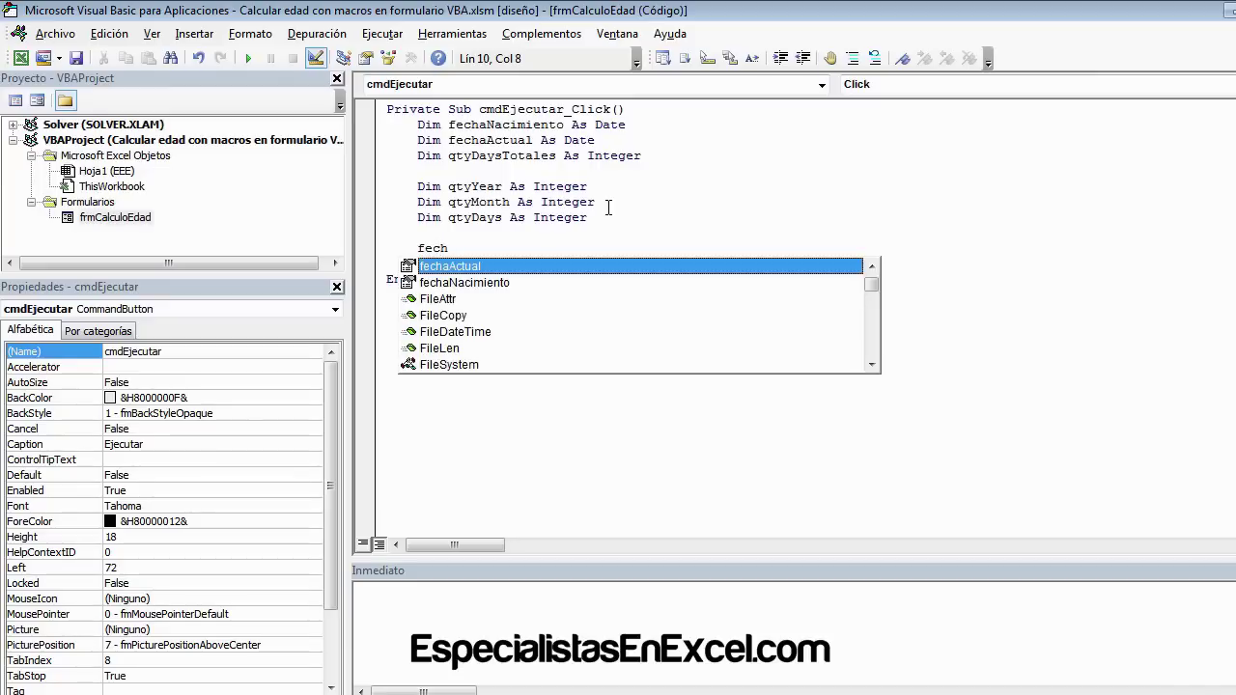
pyautogui.press('Down')
pyautogui.press('Tab')
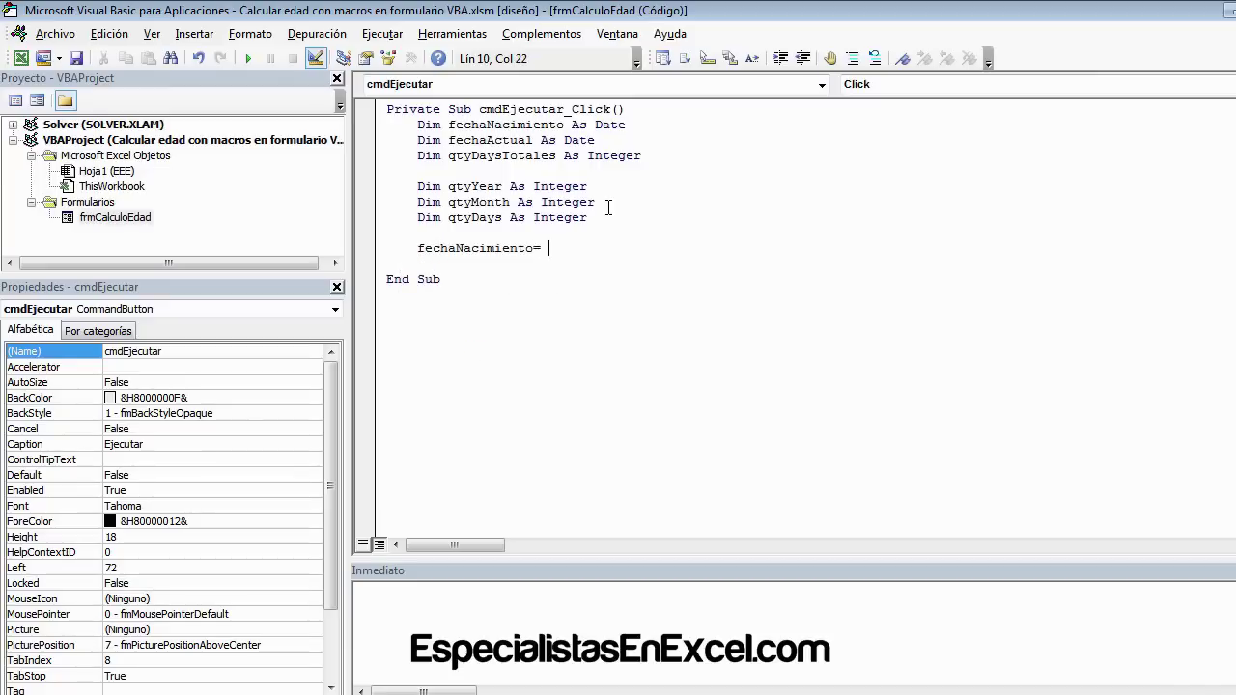
pyautogui.write('txt')
pyautogui.hotkey('ctrl', 'space')
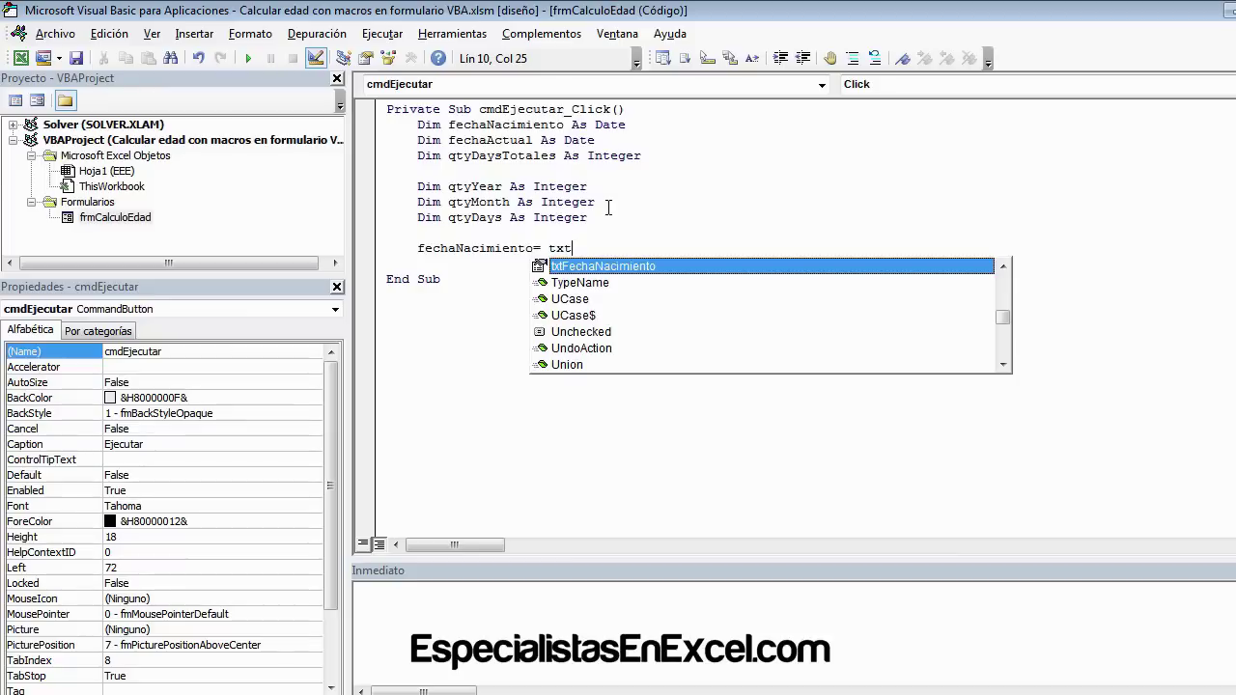
pyautogui.press('Tab')
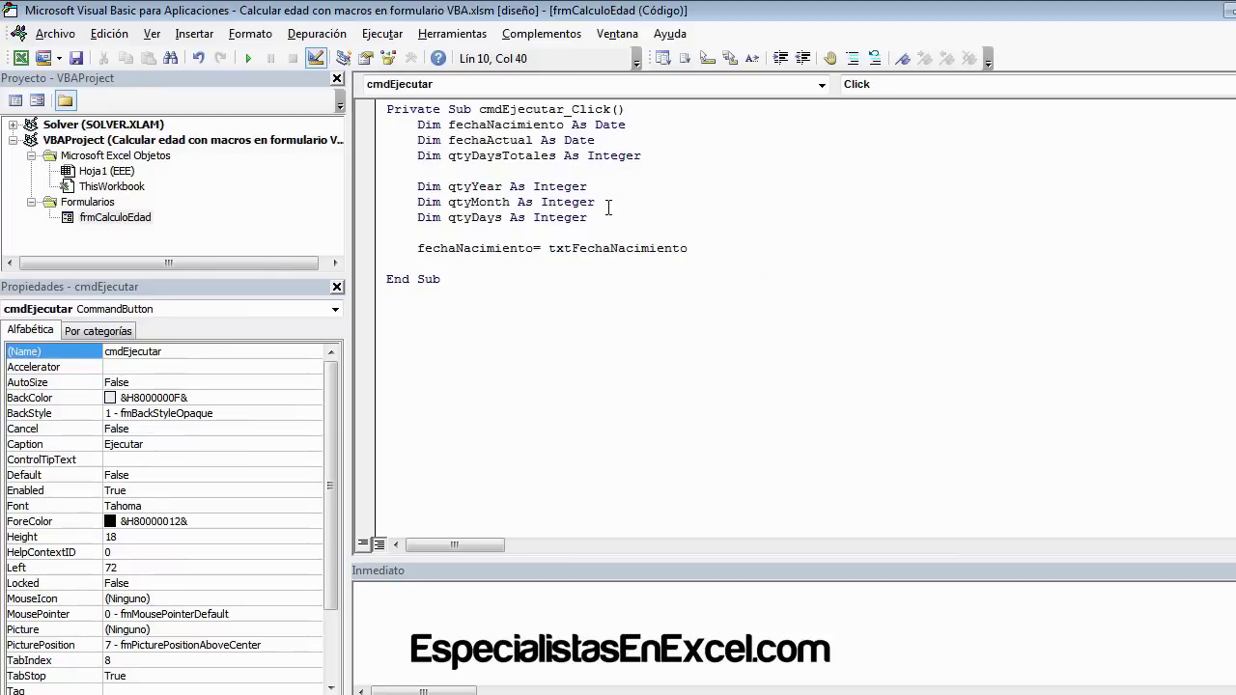
pyautogui.press('Return')
# - Add the line fechaActual = Now on the next line
pyautogui.write('fe')
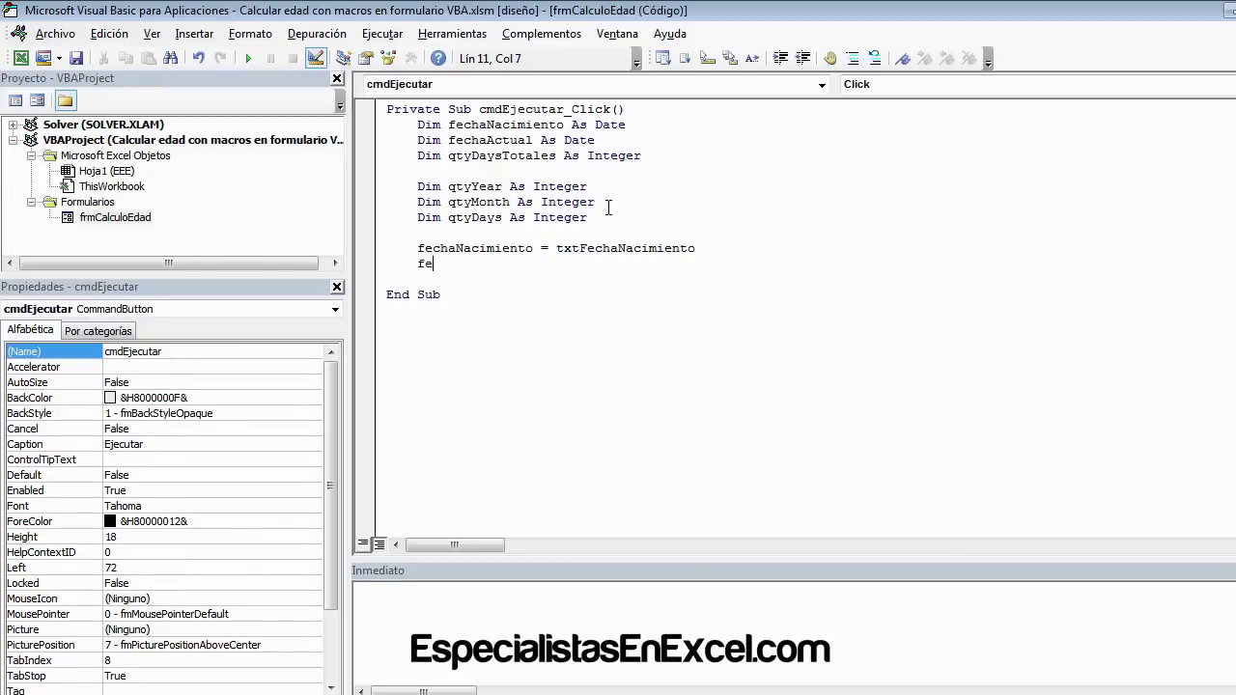
pyautogui.write('cha')
pyautogui.hotkey('ctrl', 'space')
pyautogui.press('Tab')
pyautogui.write('=')
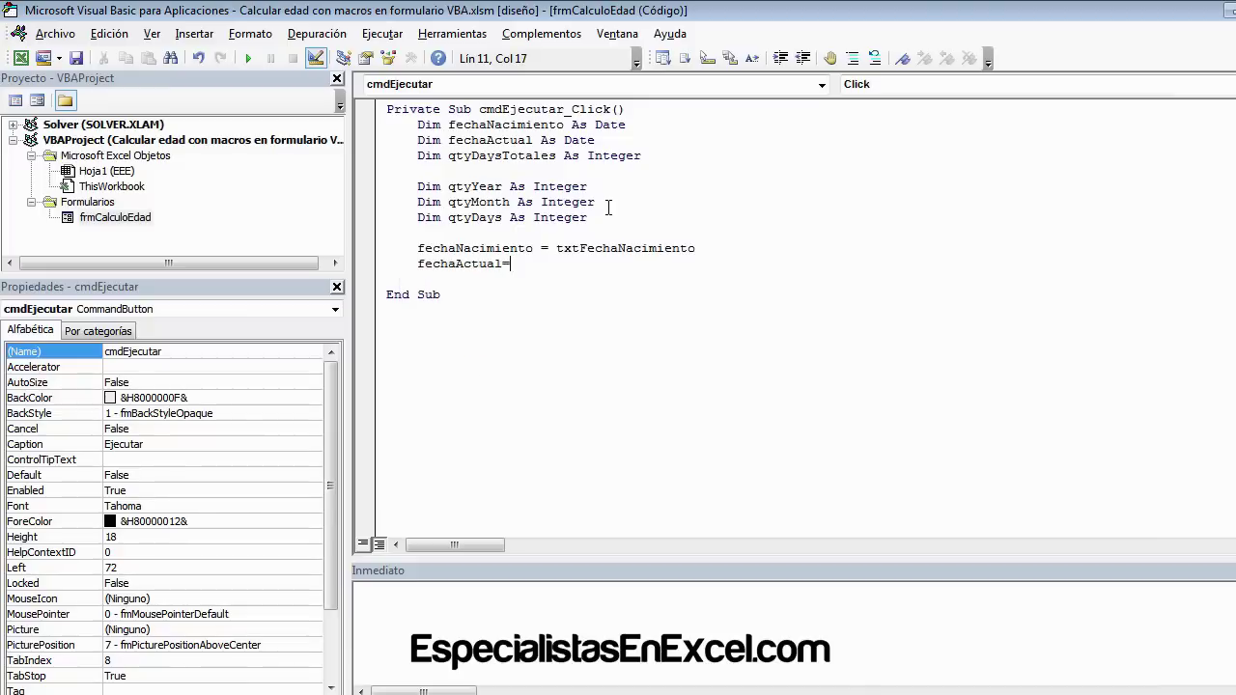
pyautogui.write('now')
pyautogui.press('Return')
pyautogui.press('Return')
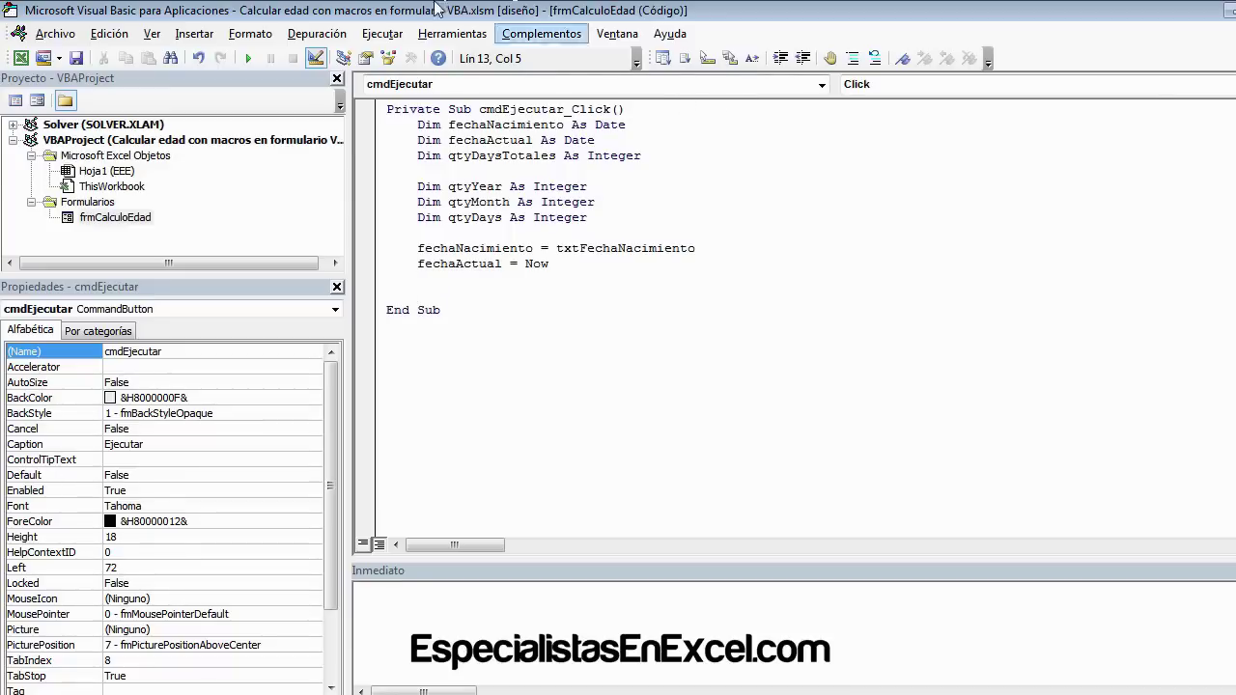
pyautogui.doubleClick(492, 159)
pyautogui.hotkey('ctrl', 'c')
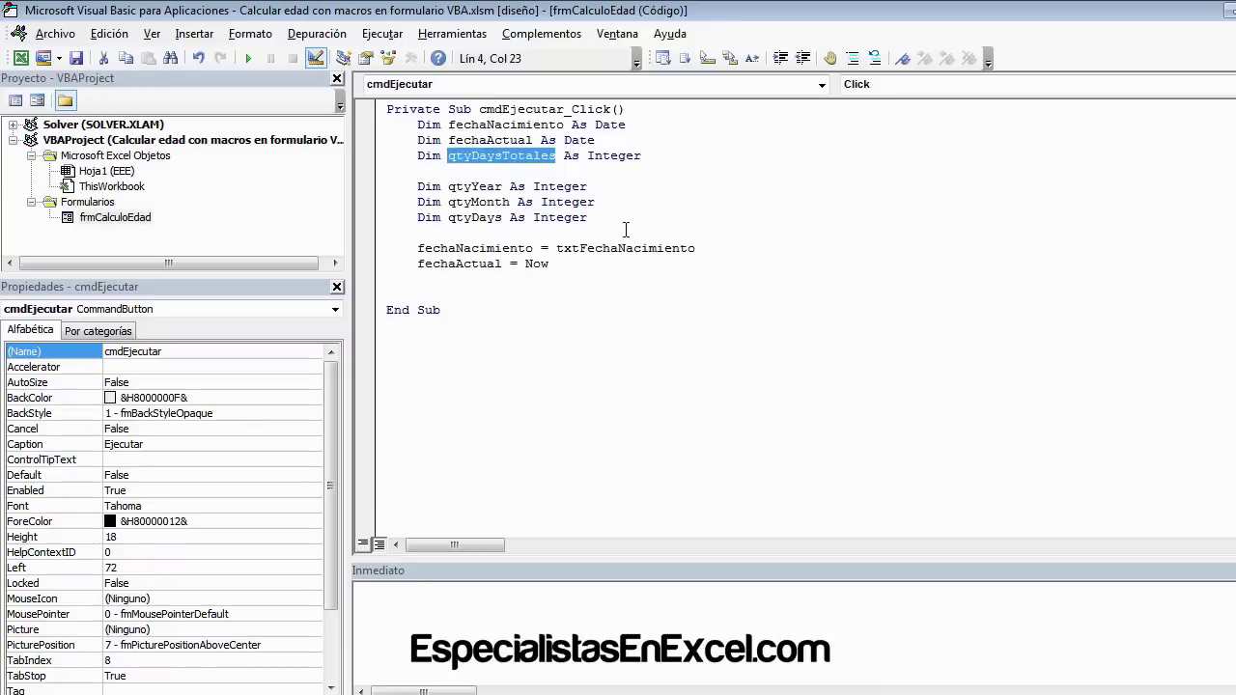
# - Add the line qtyDaysTotales = fechaActual - fechaNacimiento below the date assignments
pyautogui.click(604, 264)
pyautogui.press('Return')
pyautogui.press('Return')
pyautogui.hotkey('ctrl', 'v')
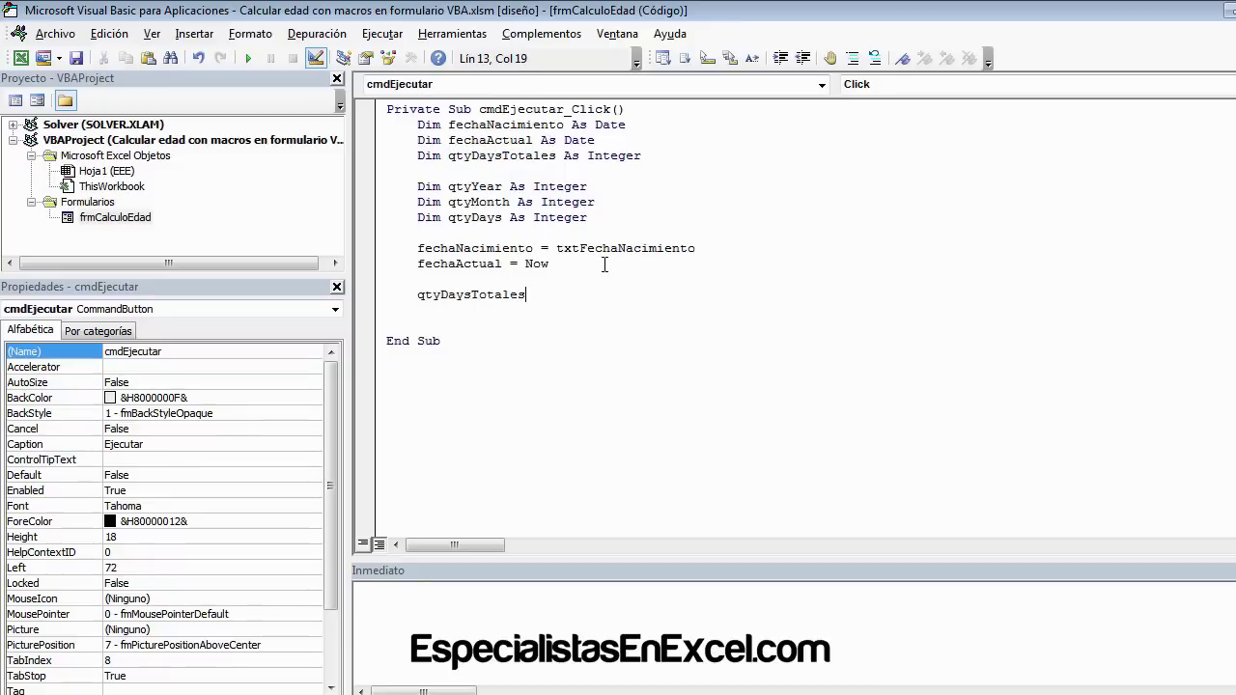
pyautogui.click(597, 217)
pyautogui.doubleClick(486, 265)
pyautogui.hotkey('ctrl', 'c')
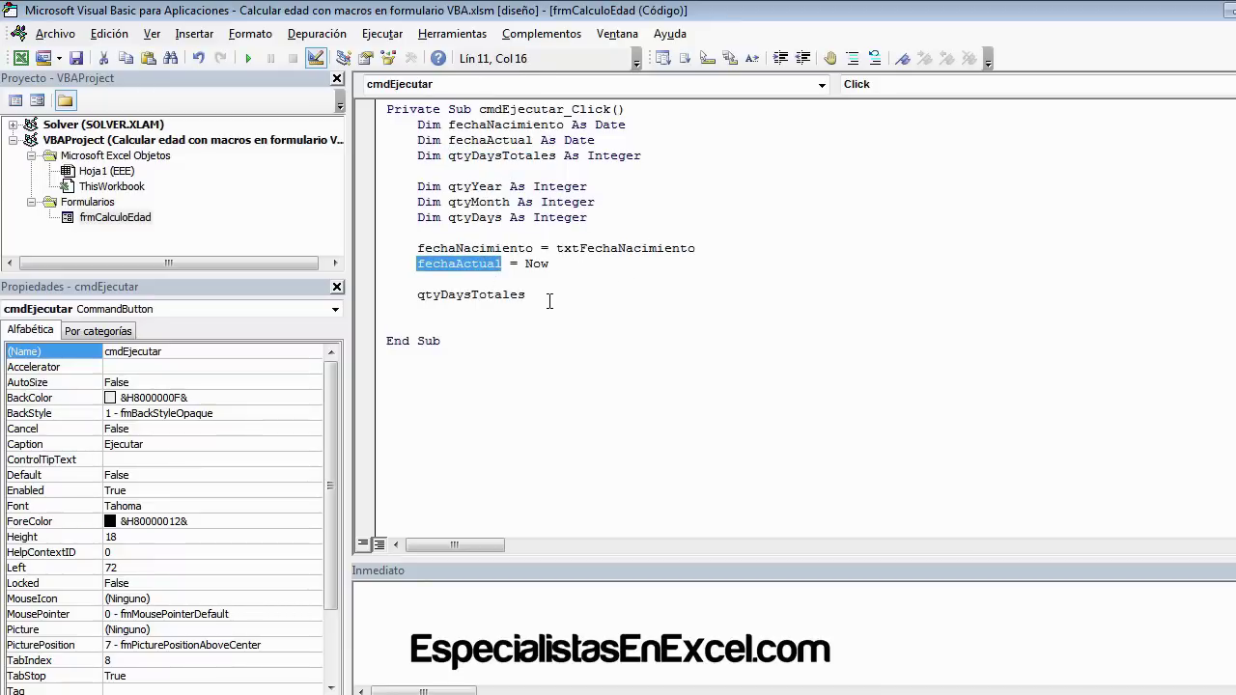
pyautogui.click(548, 302)
pyautogui.write('=')
pyautogui.hotkey('ctrl', 'v')
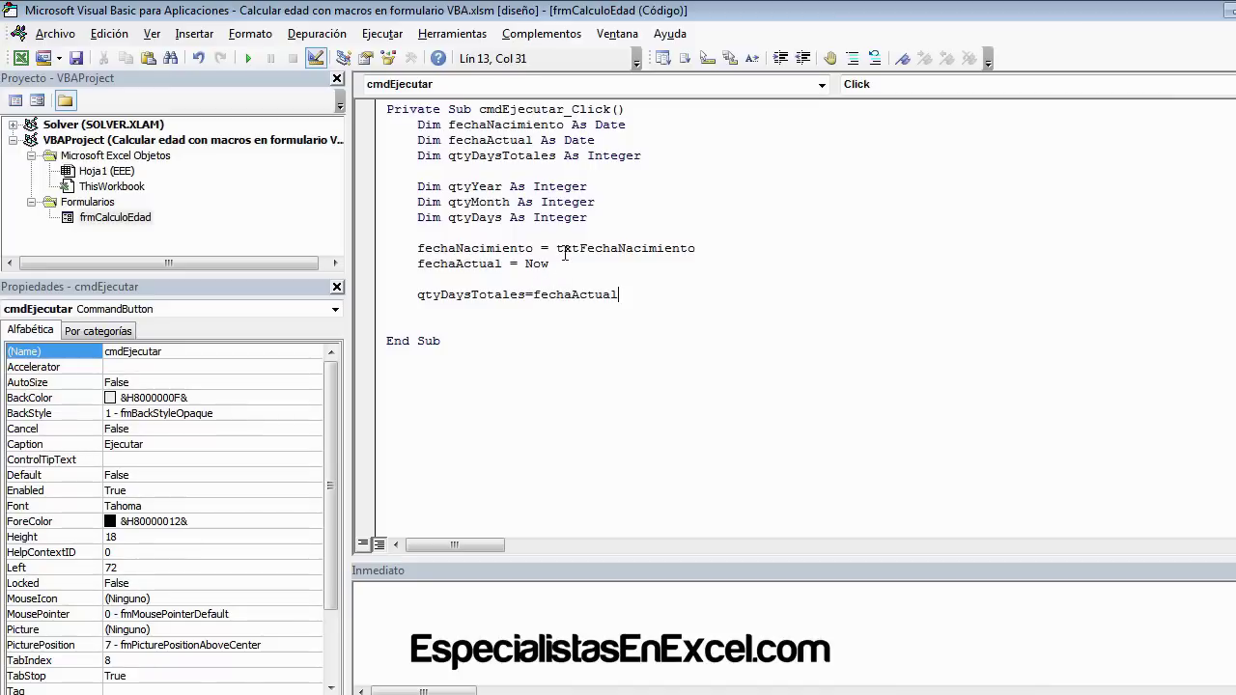
pyautogui.click(564, 249)
pyautogui.doubleClick(475, 248)
pyautogui.hotkey('ctrl', 'c')
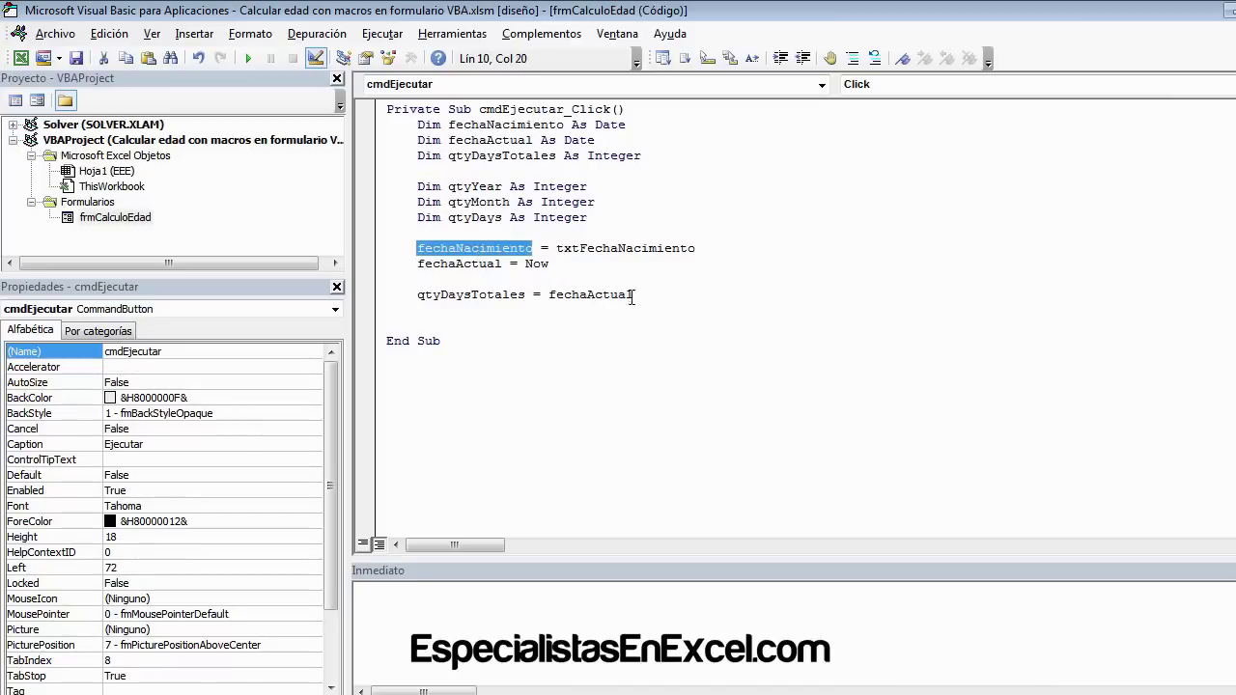
pyautogui.click(651, 297)
pyautogui.write('-')
pyautogui.hotkey('ctrl', 'v')
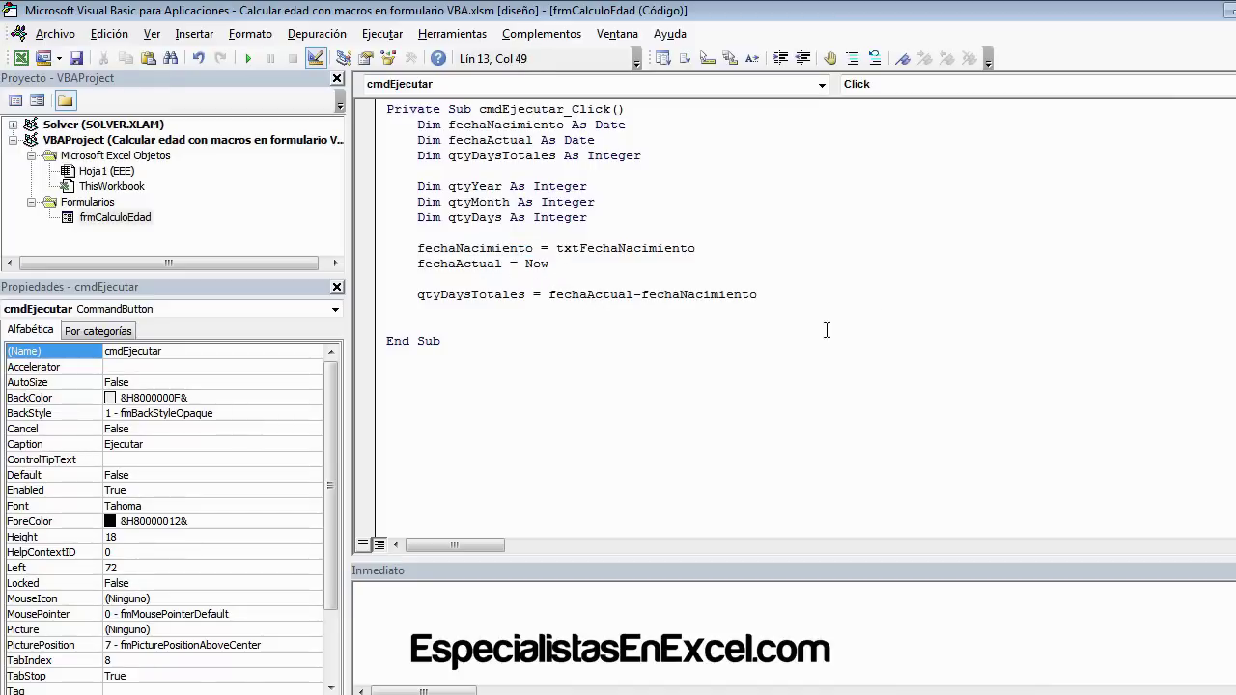
pyautogui.click(699, 358)
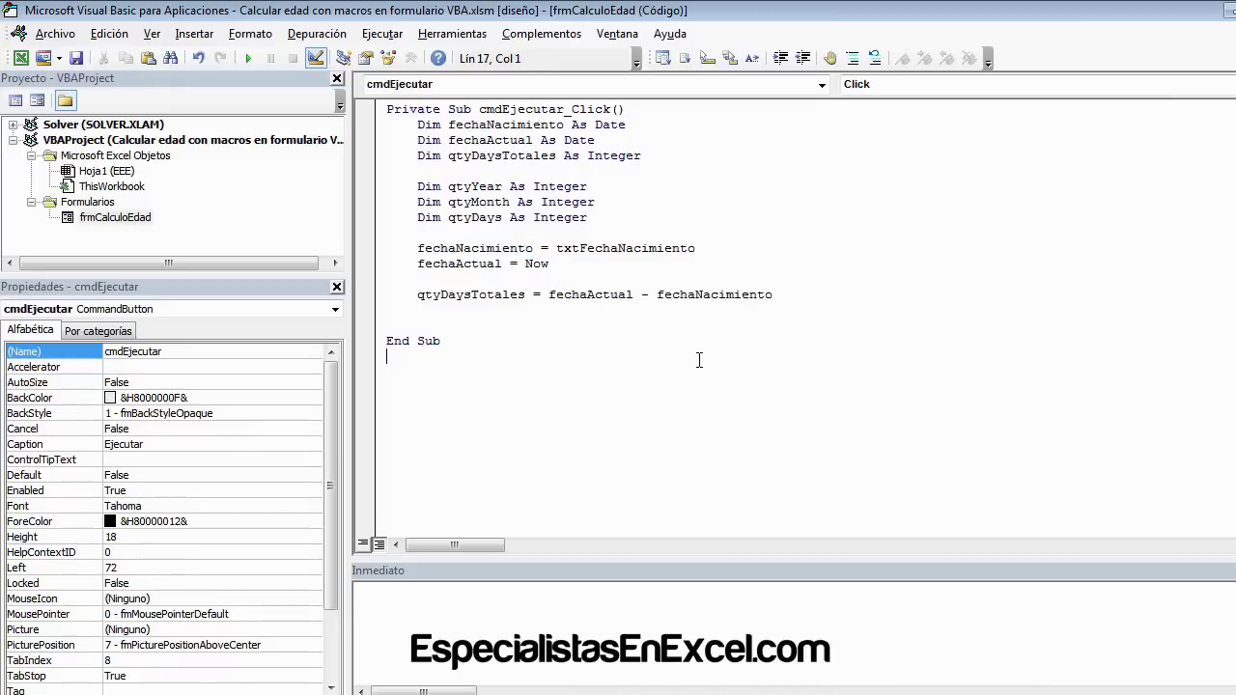
# - Insert an empty line after the qtyDaysTotales calculation
pyautogui.doubleClick(477, 294)
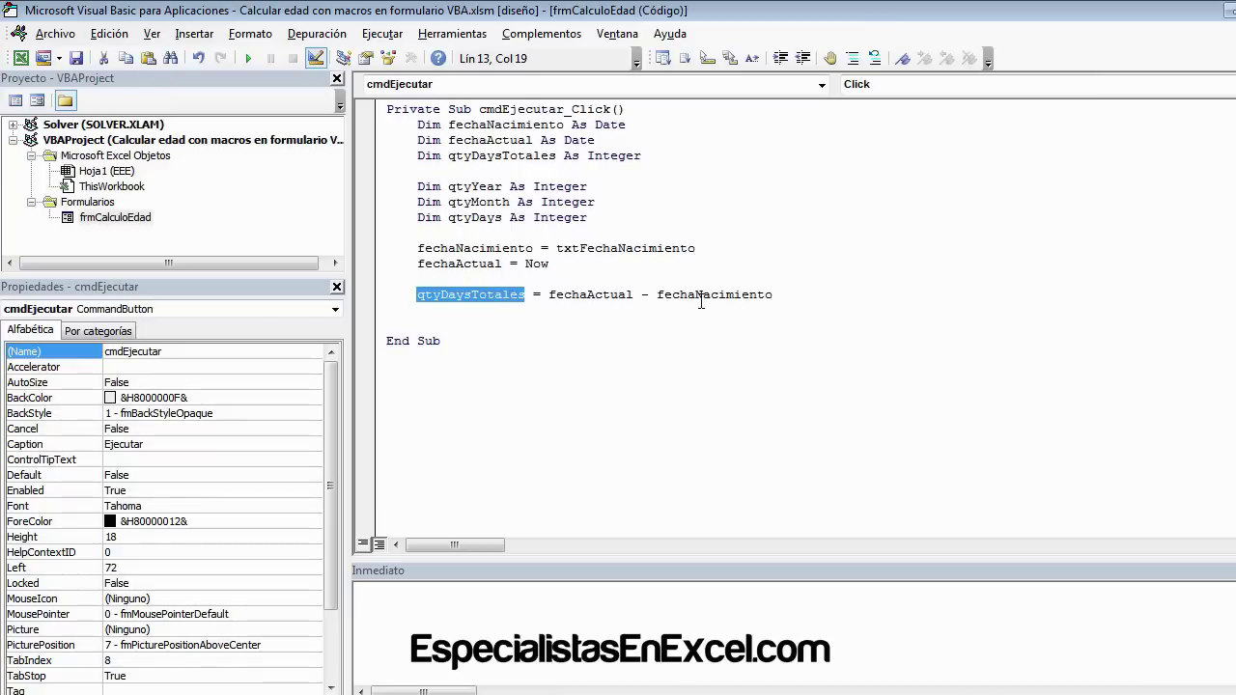
pyautogui.doubleClick(474, 187)
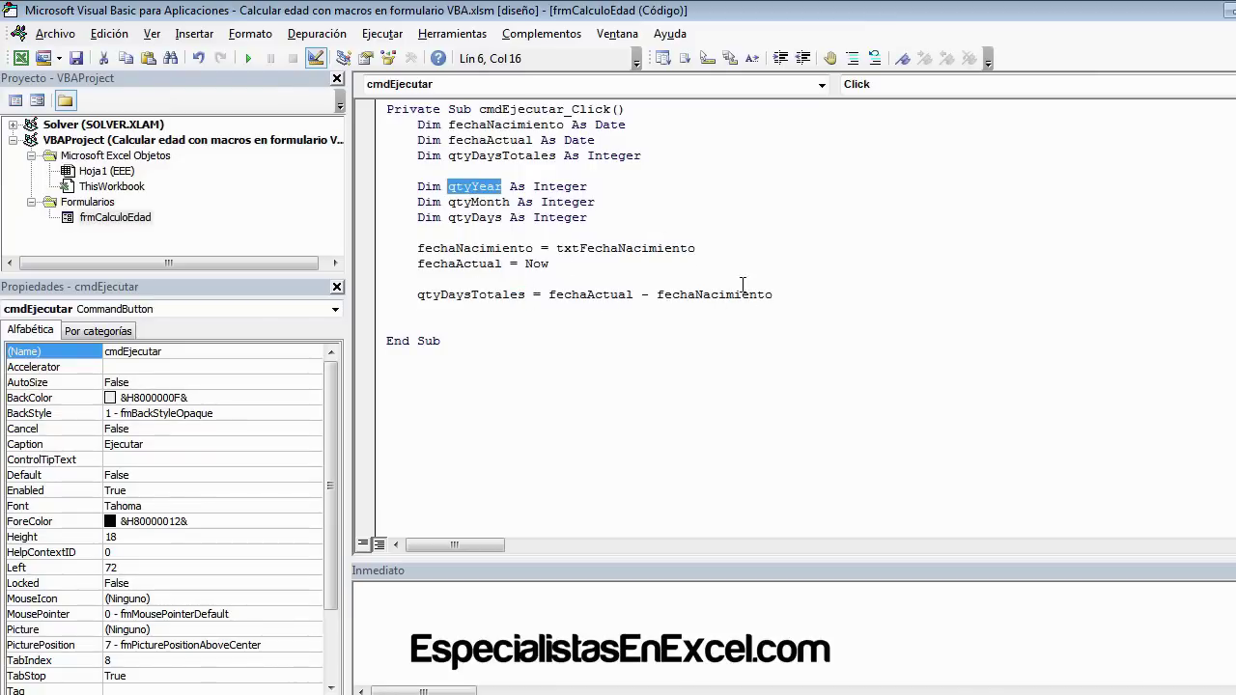
pyautogui.click(788, 296)
pyautogui.press('Return')
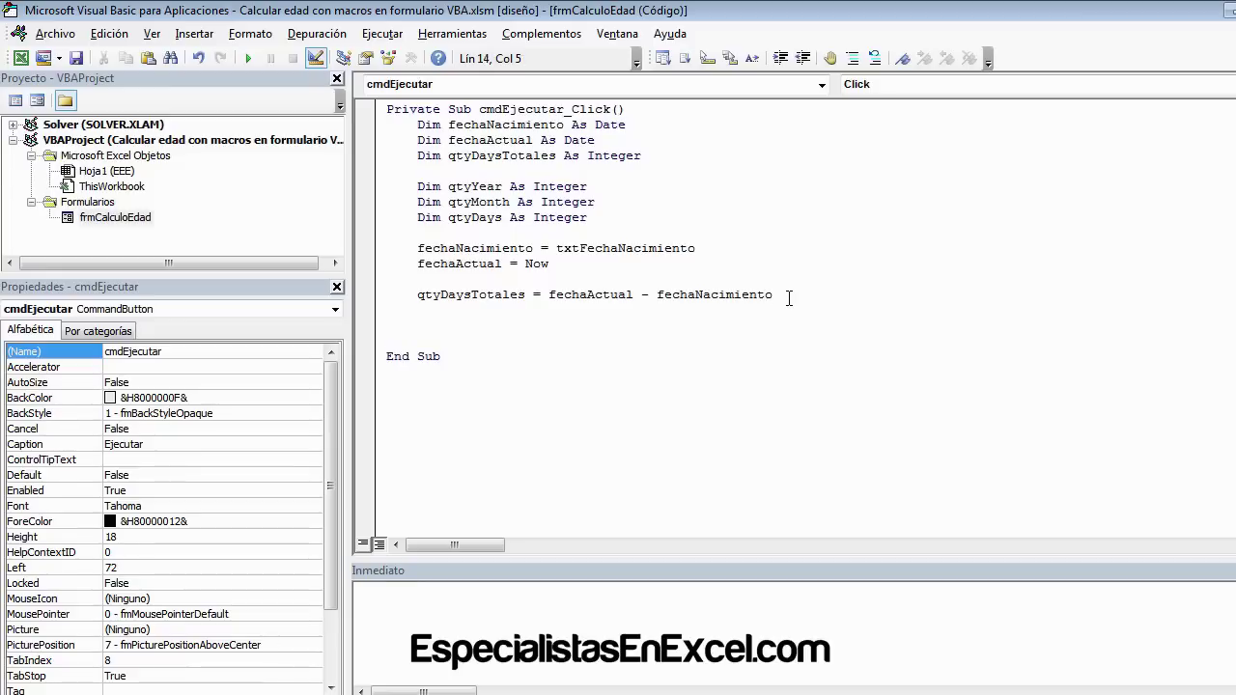
# - Write the years formula qtyYear = qtyDaysTotales / 365
pyautogui.write('qtyYear')
pyautogui.press('Return')
pyautogui.doubleClick(490, 300)
pyautogui.press('Down')
pyautogui.write('qtyDaysTotales')
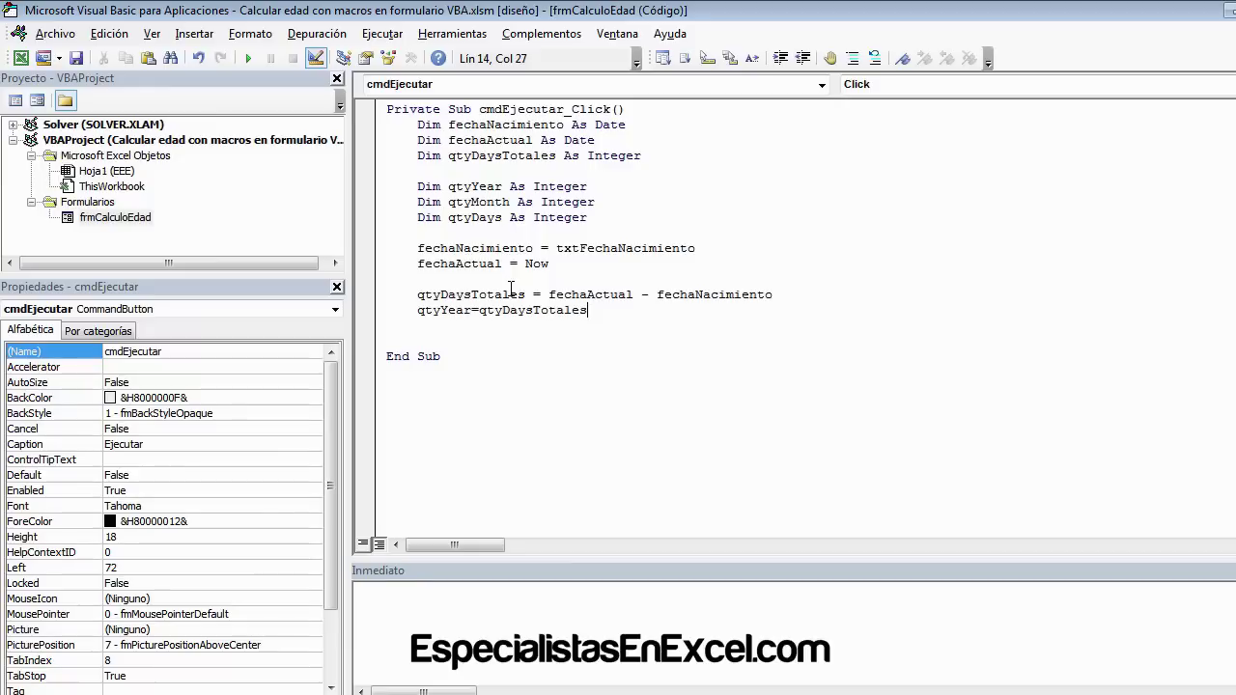
pyautogui.write('/3')
pyautogui.write('65')
pyautogui.press('Return')
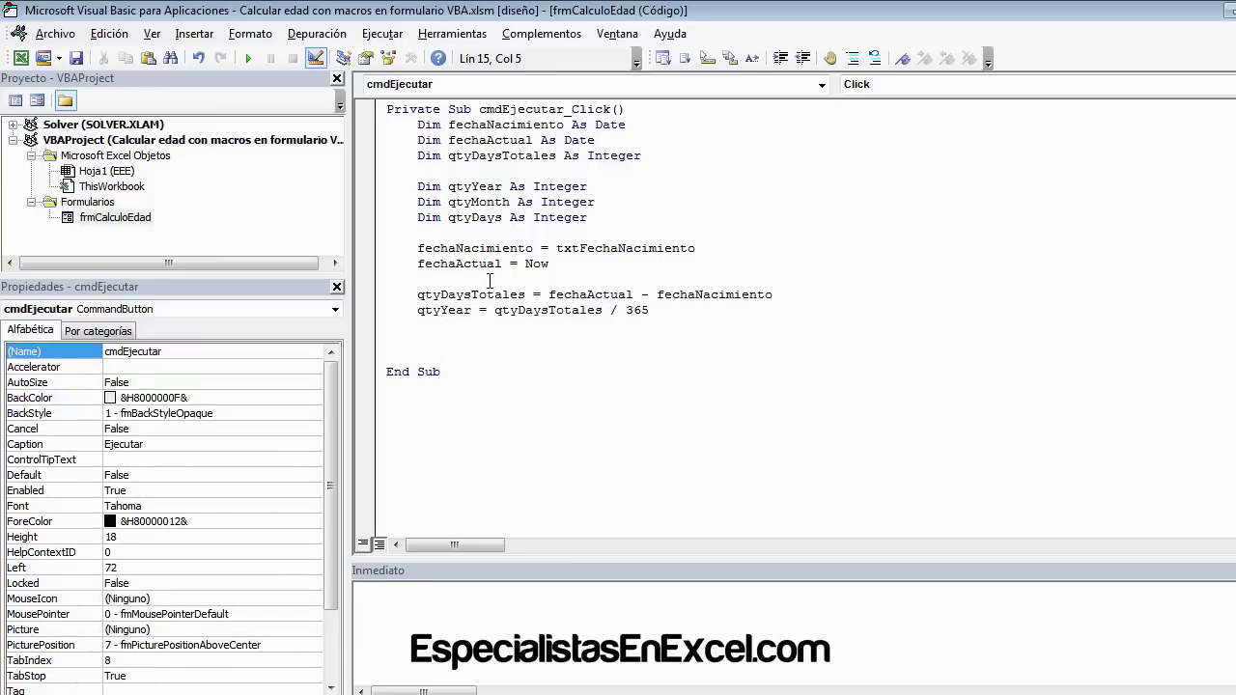
# - Start the months formula as qtyMonth = (qtyDaysTotales -
pyautogui.doubleClick(475, 203)
pyautogui.hotkey('ctrl', 'c')
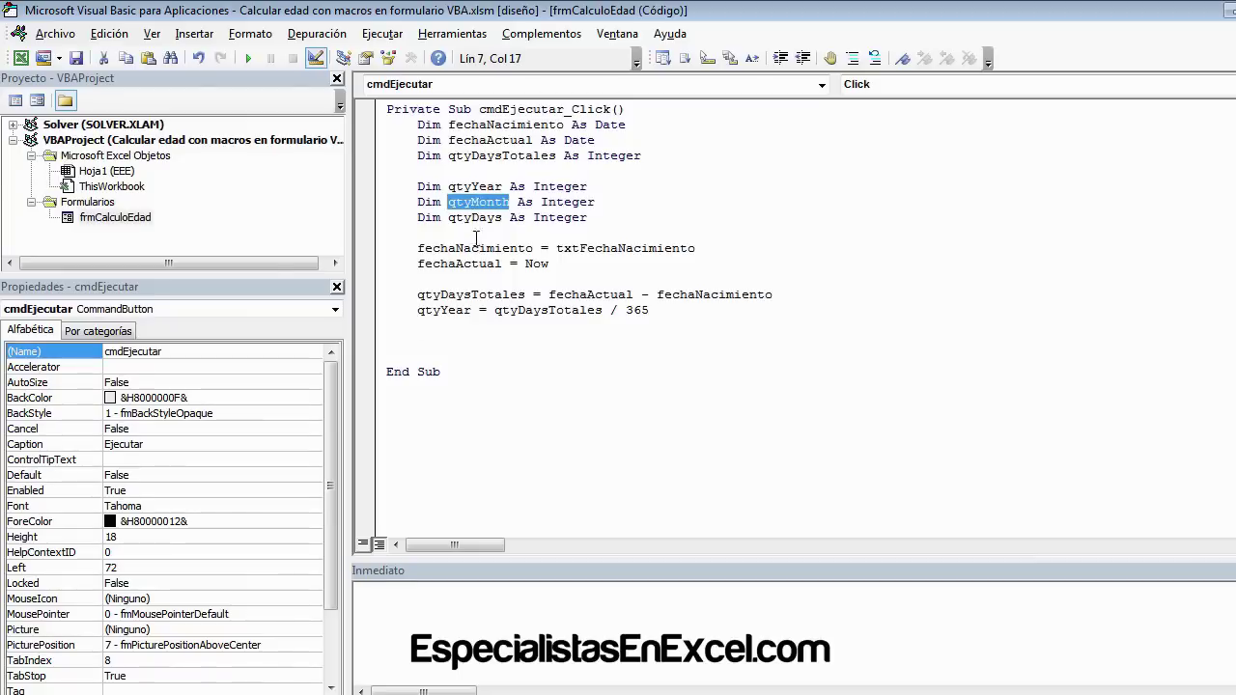
pyautogui.click(449, 326)
pyautogui.hotkey('ctrl', 'v')
pyautogui.press('Return')
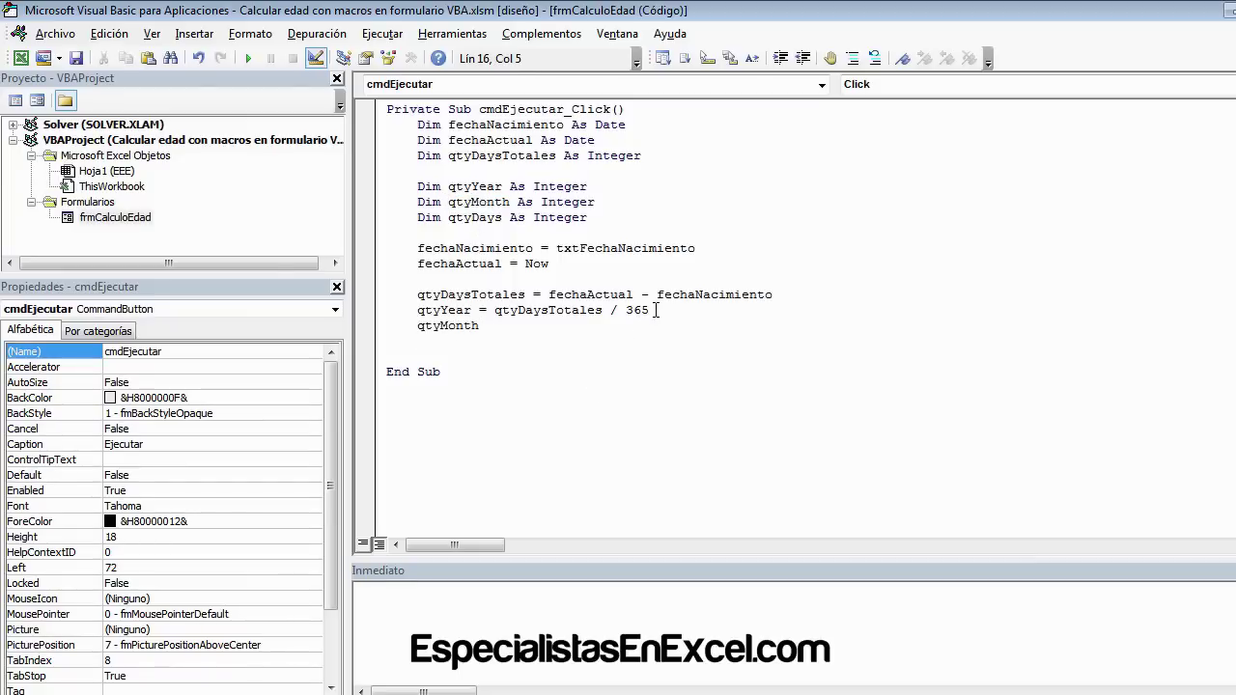
pyautogui.moveTo(655, 309); pyautogui.dragTo(498, 314)
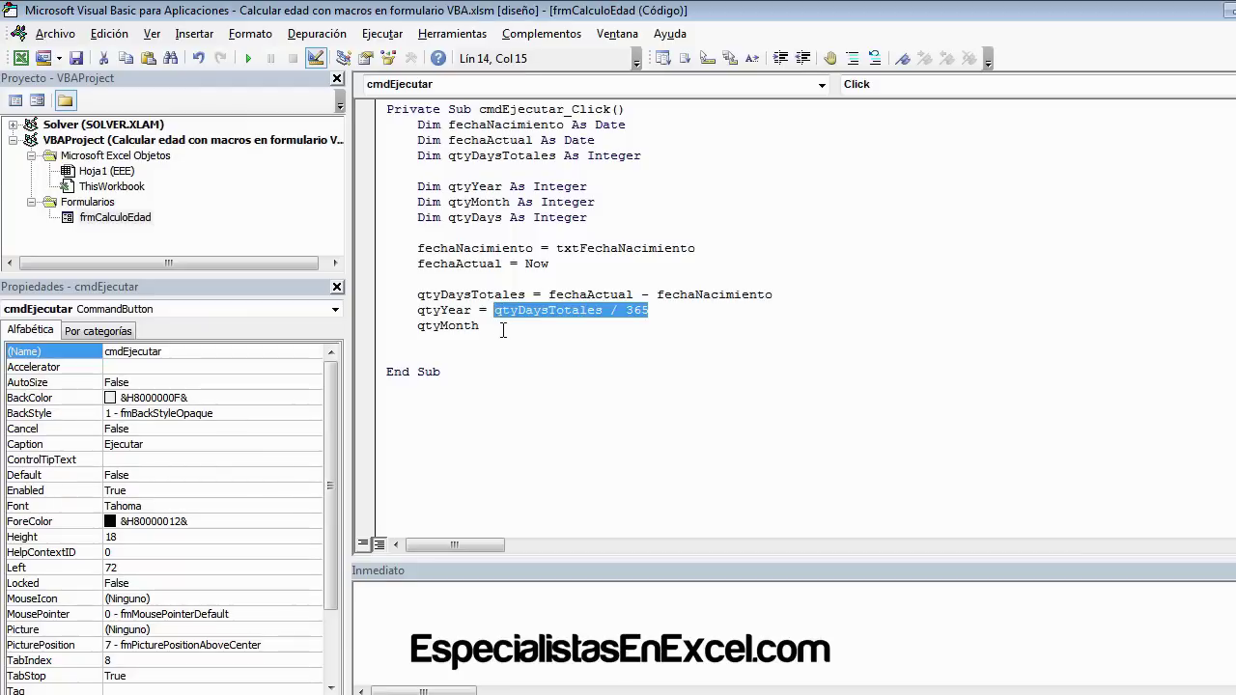
pyautogui.click(488, 154)
pyautogui.doubleClick(487, 154)
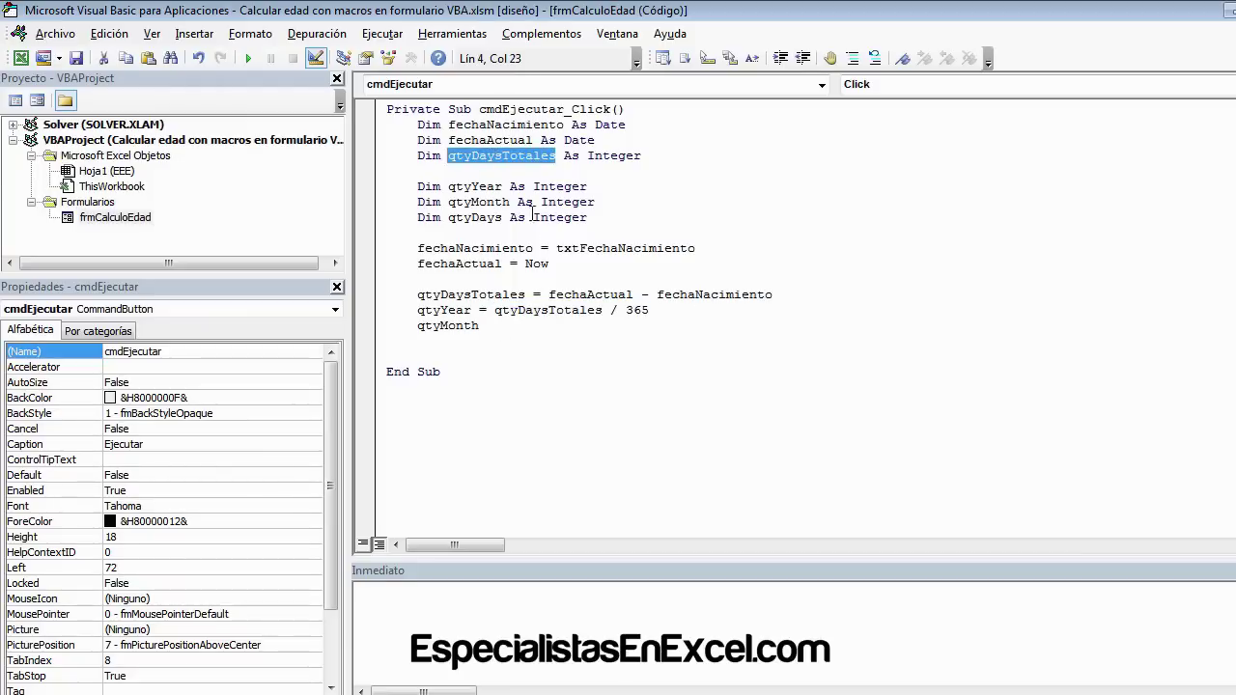
pyautogui.click(515, 332)
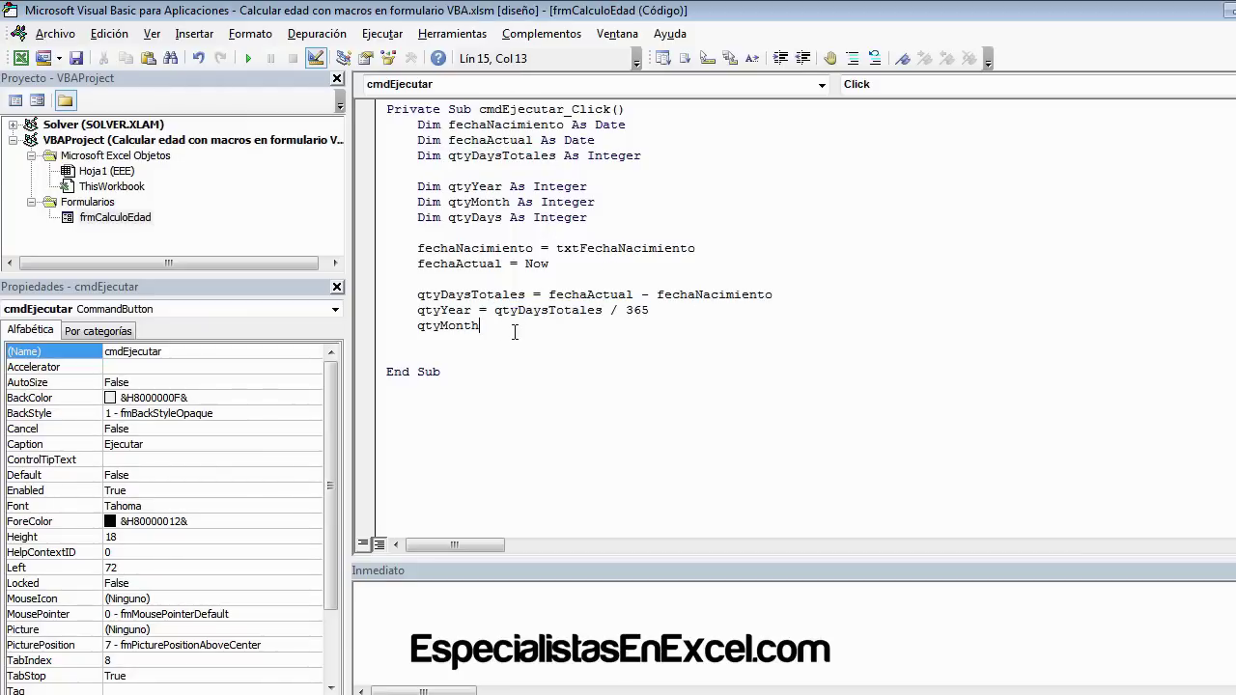
pyautogui.write('=')
pyautogui.write('(')
pyautogui.hotkey('ctrl', 'v')
pyautogui.write('-')
# - Complete it as qtyMonth = (qtyDaysTotales - (qtyYear * 365)) / 30
pyautogui.click(569, 261)
pyautogui.click(668, 430)
pyautogui.doubleClick(517, 310)
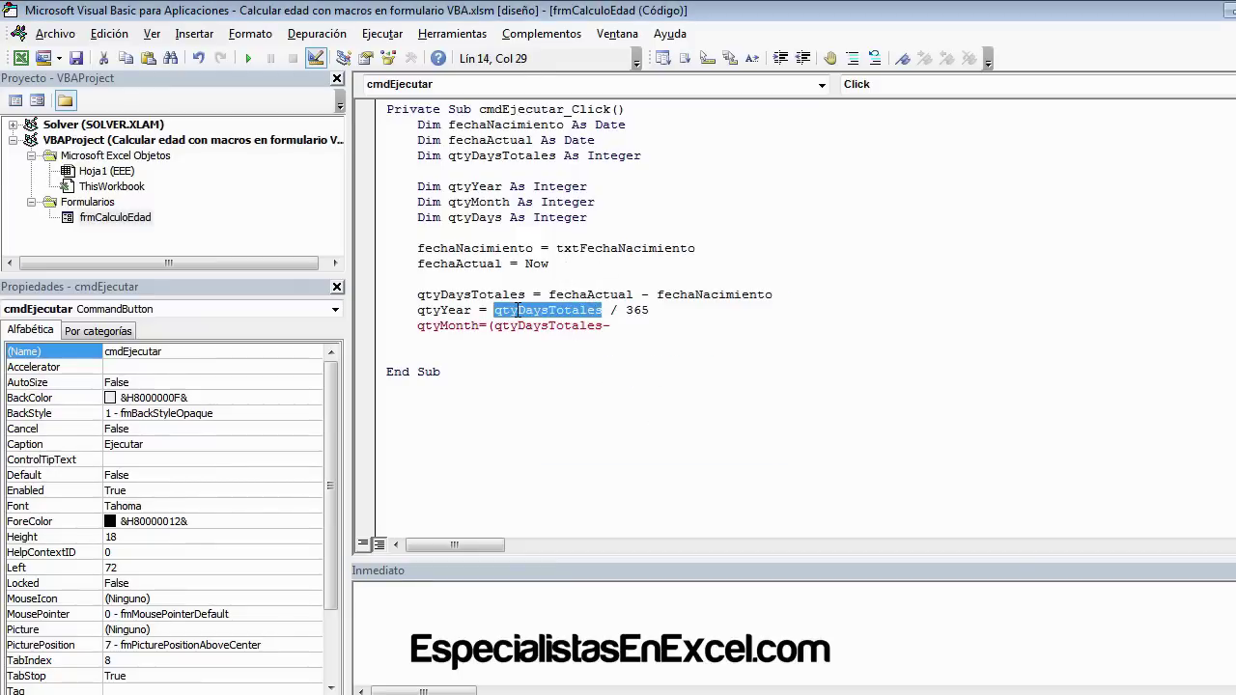
pyautogui.click(442, 310)
pyautogui.doubleClick(442, 310)
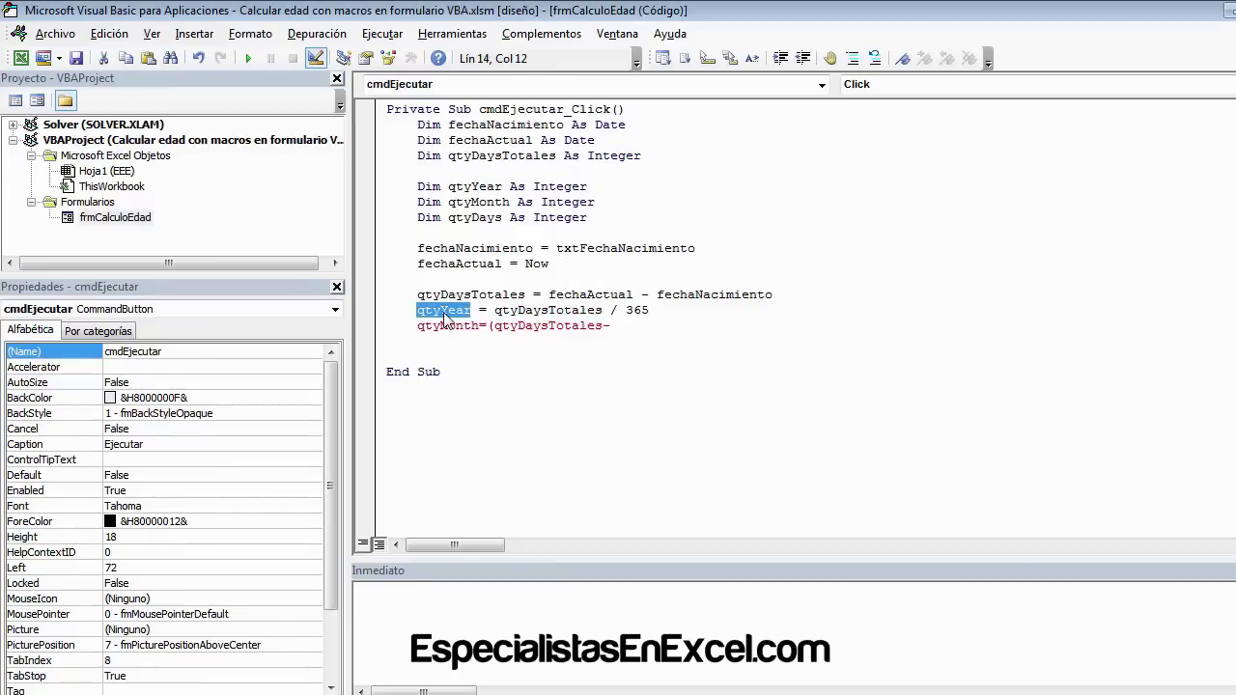
pyautogui.click(627, 329)
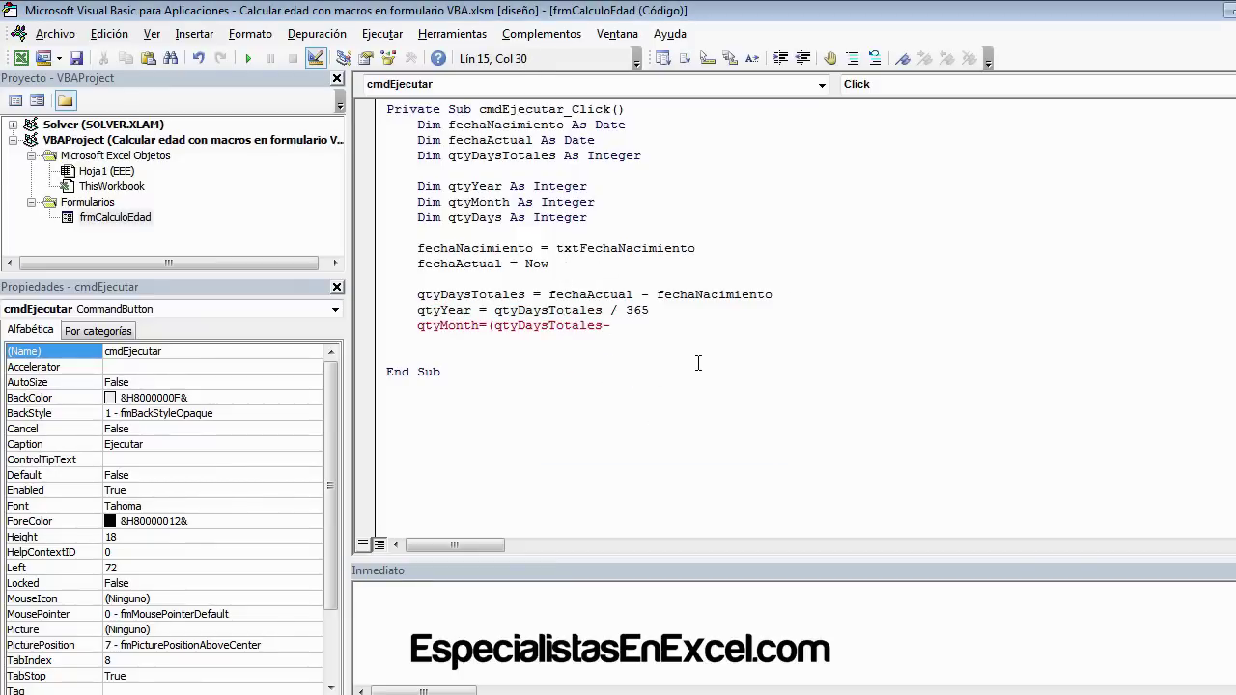
pyautogui.write('(')
pyautogui.hotkey('ctrl', 'v')
pyautogui.write('+')
pyautogui.write('36')
pyautogui.write('5')
pyautogui.press('BackSpace')
pyautogui.press('BackSpace')
pyautogui.press('BackSpace')
pyautogui.press('BackSpace')
pyautogui.write('*')
pyautogui.write('365')
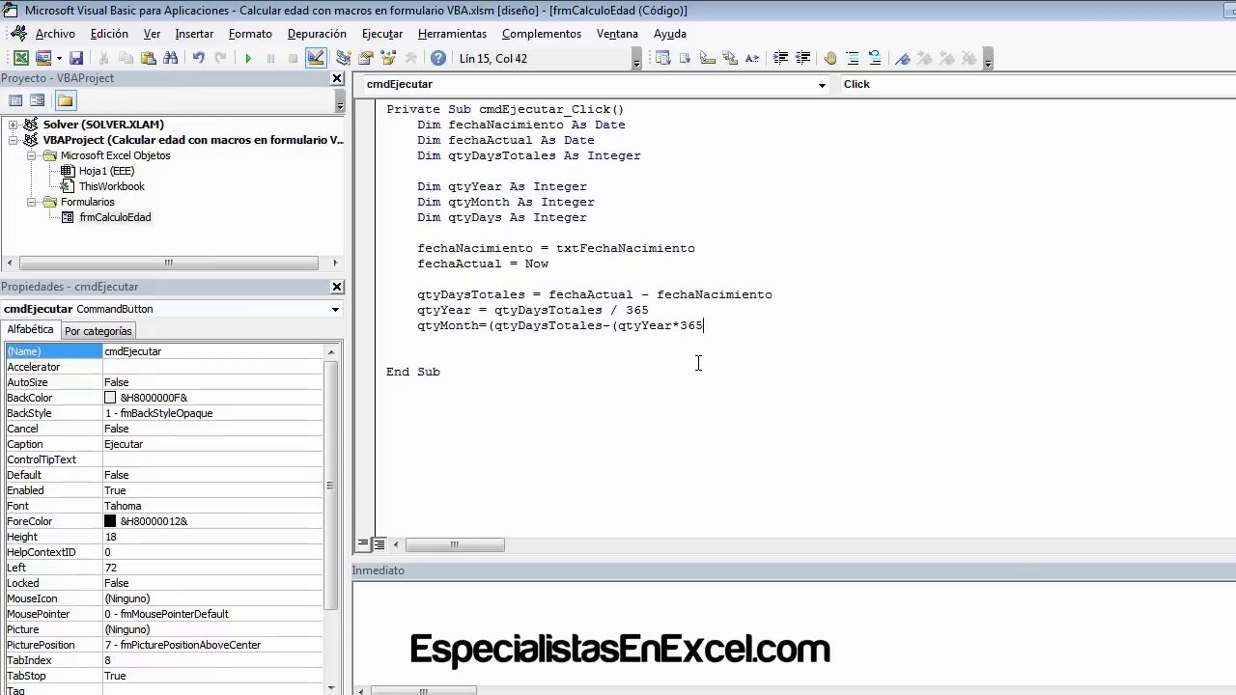
pyautogui.write(')')
pyautogui.click(624, 369)
pyautogui.doubleClick(563, 326)
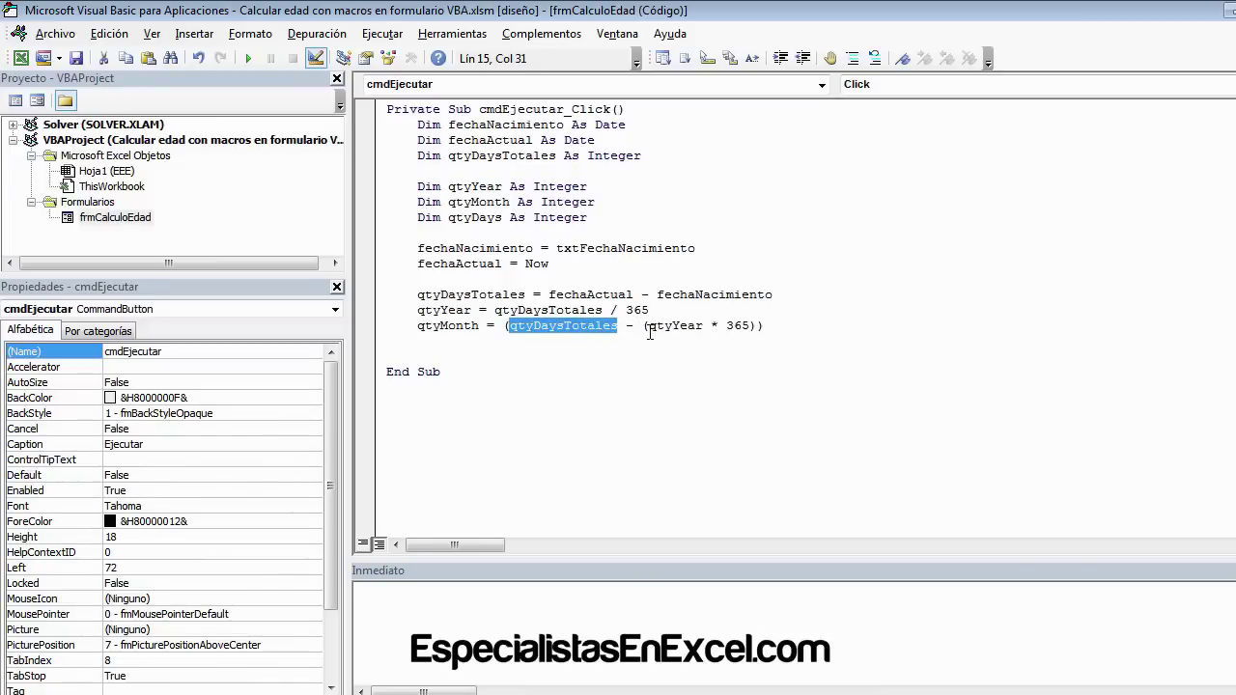
pyautogui.moveTo(648, 326); pyautogui.dragTo(749, 329)
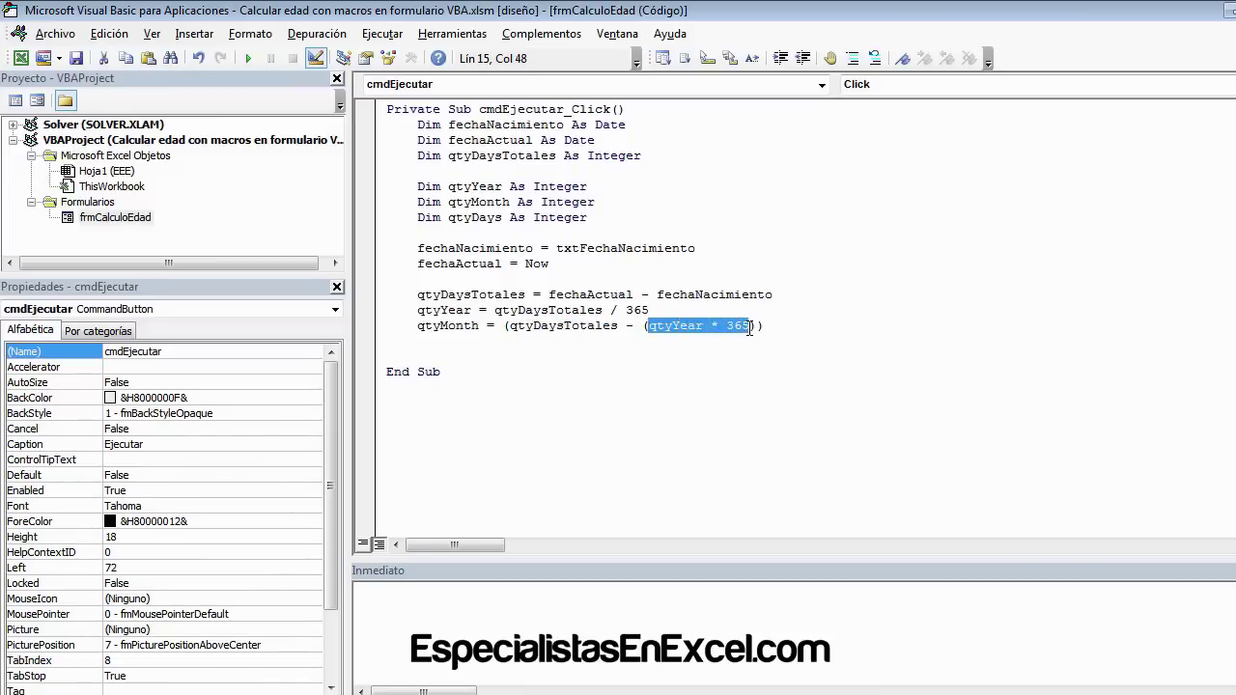
pyautogui.click(774, 327)
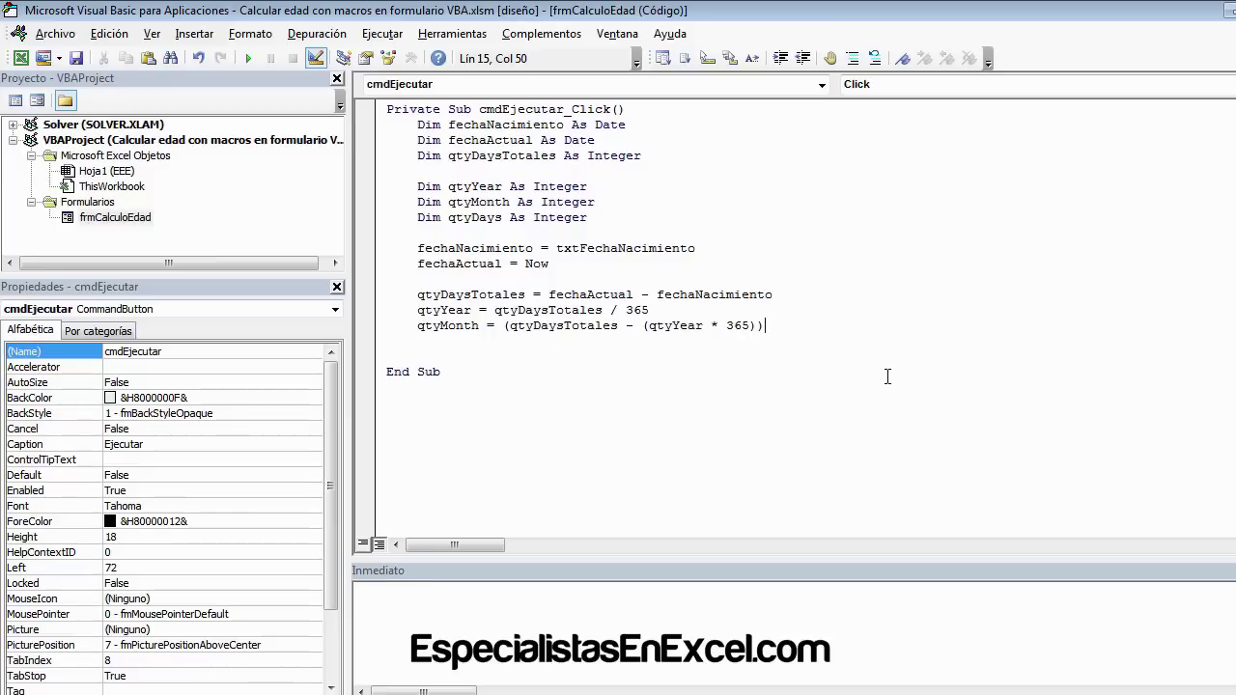
pyautogui.write('/3')
pyautogui.write('0')
pyautogui.press('Return')
# - Start a new line containing qtyDays
pyautogui.doubleClick(481, 217)
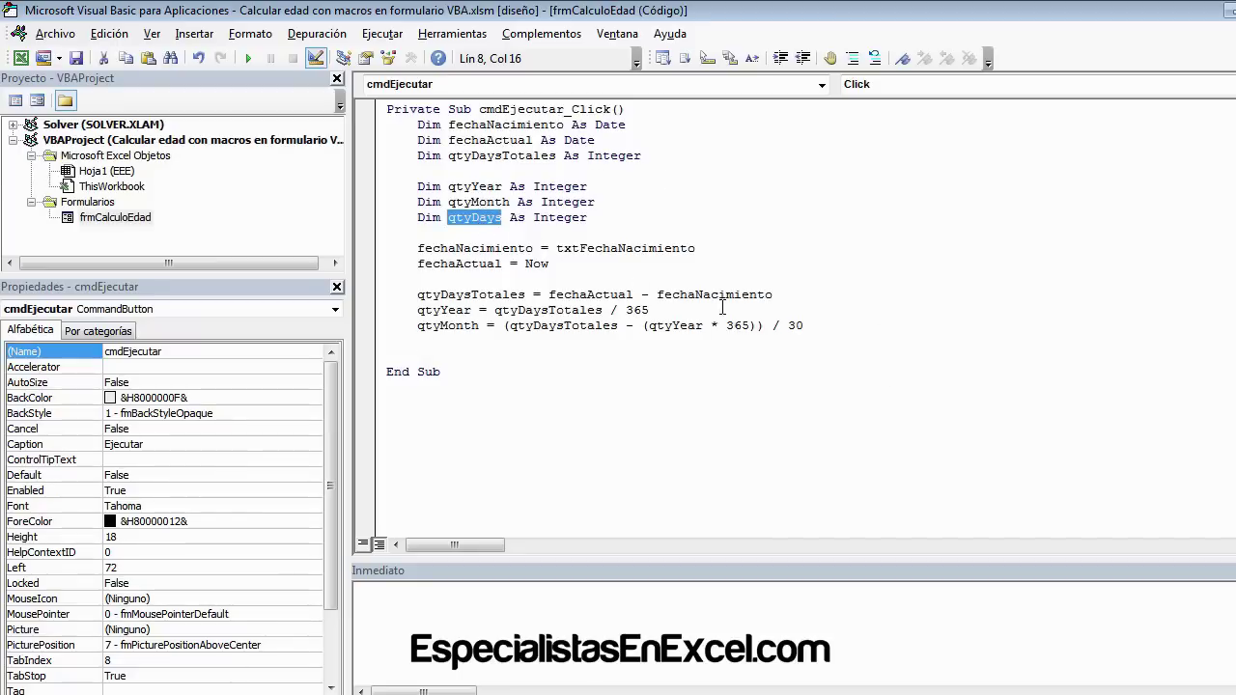
pyautogui.hotkey('ctrl', 'c')
pyautogui.click(816, 326)
pyautogui.press('Return')
pyautogui.hotkey('ctrl', 'v')
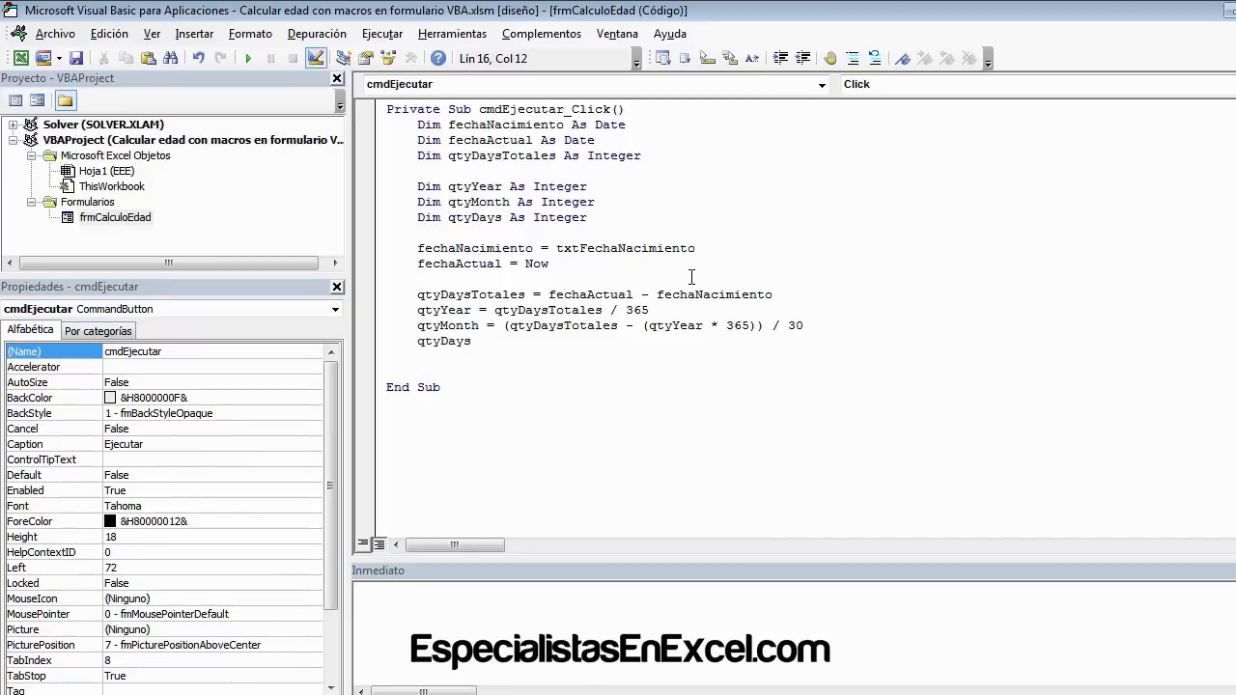
# - Begin the days formula as qtyDays = qtyDaysTotales
pyautogui.click(691, 278)
pyautogui.moveTo(494, 309); pyautogui.dragTo(649, 310)
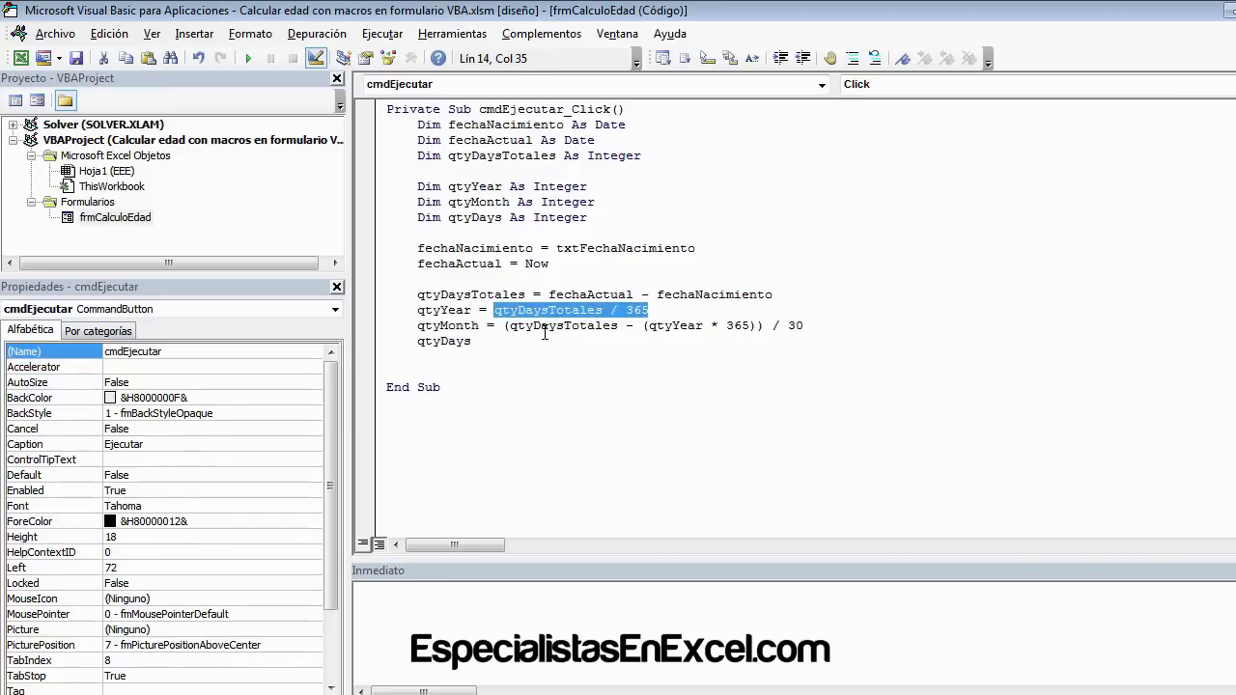
pyautogui.doubleClick(490, 156)
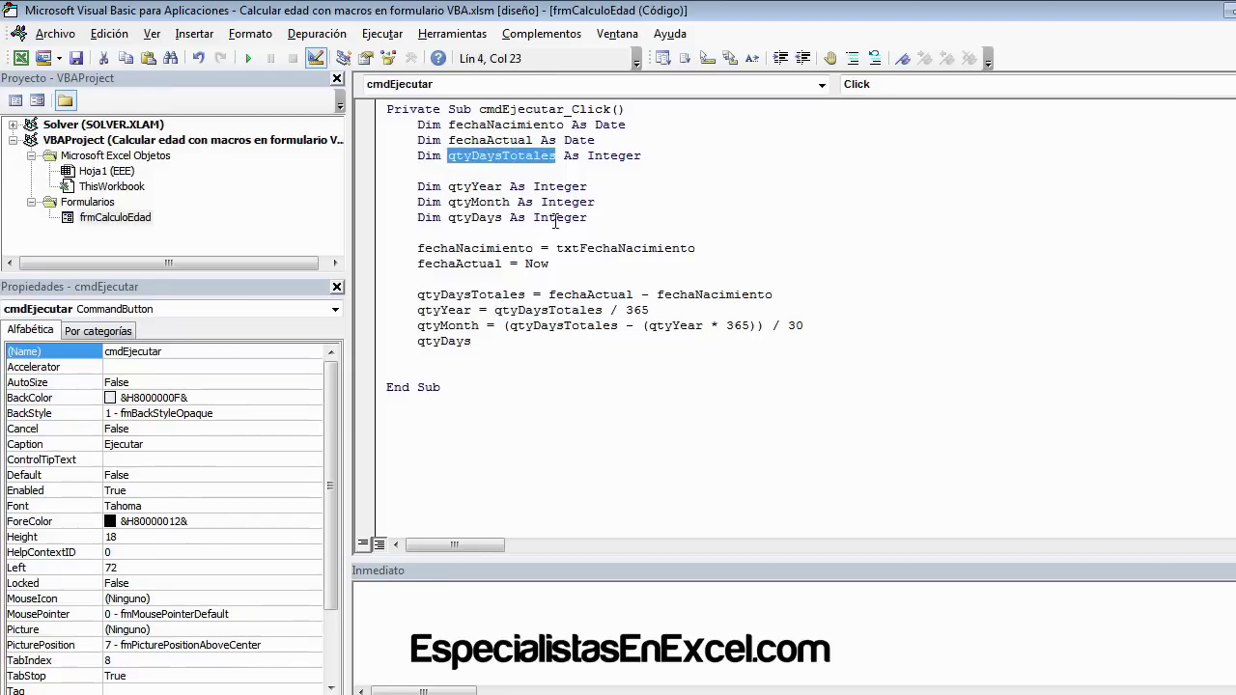
pyautogui.click(525, 342)
pyautogui.hotkey('ctrl', 'v')
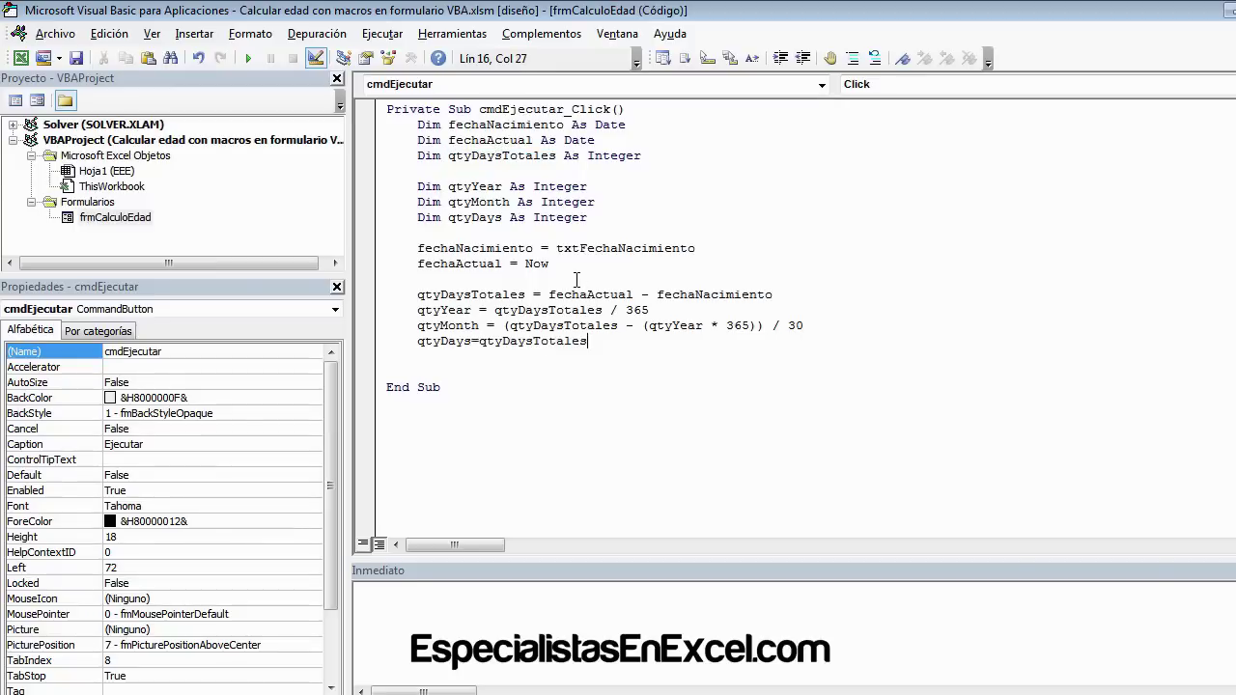
pyautogui.click(580, 388)
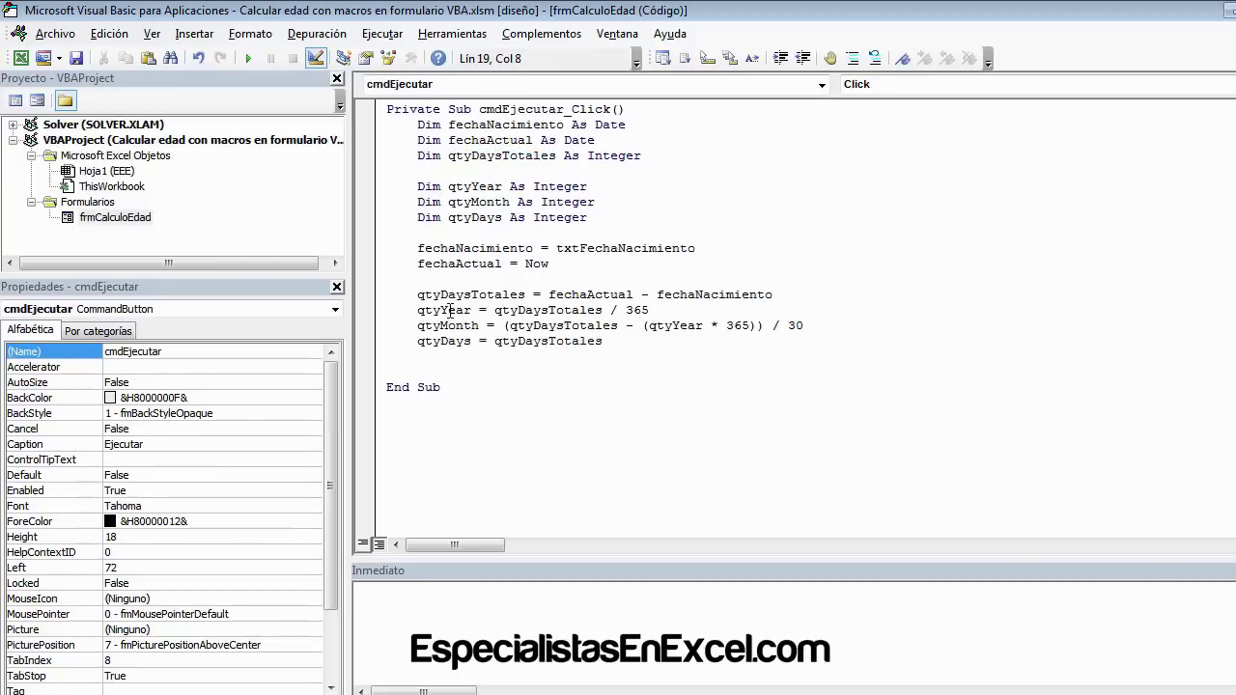
# - Subtract (qtyYear * 365) inside parentheses in the qtyDays formula
pyautogui.click(449, 310)
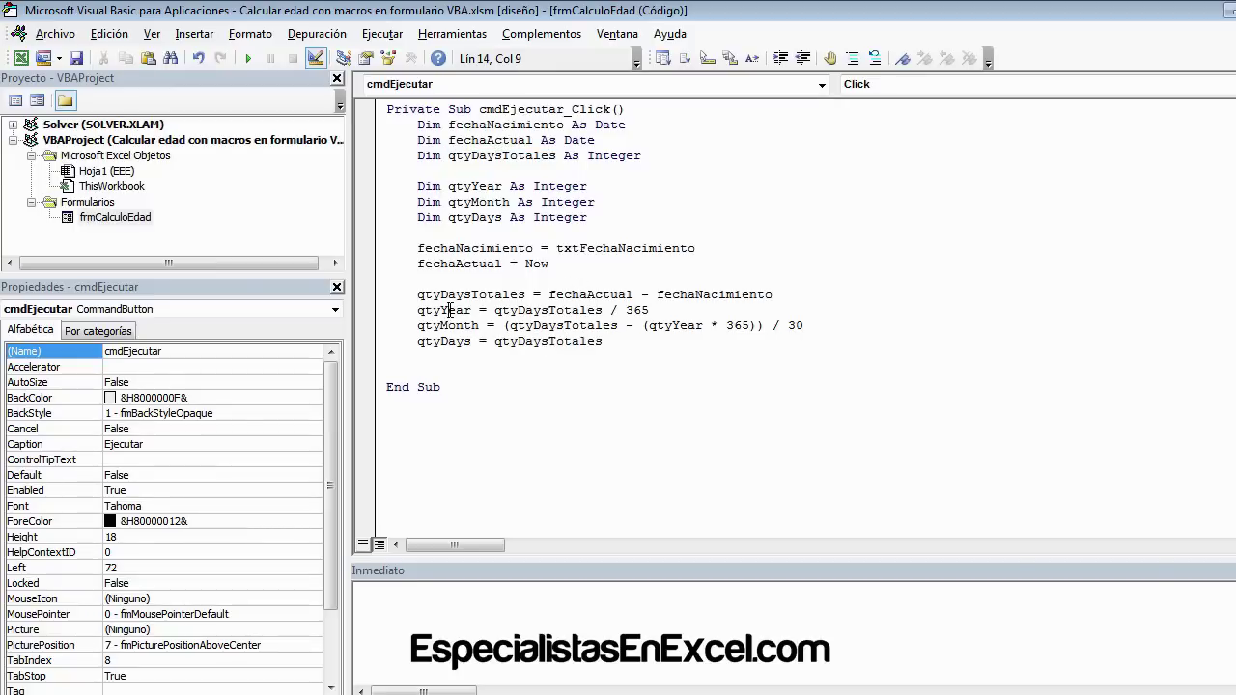
pyautogui.click(637, 341)
pyautogui.moveTo(643, 326); pyautogui.dragTo(761, 329)
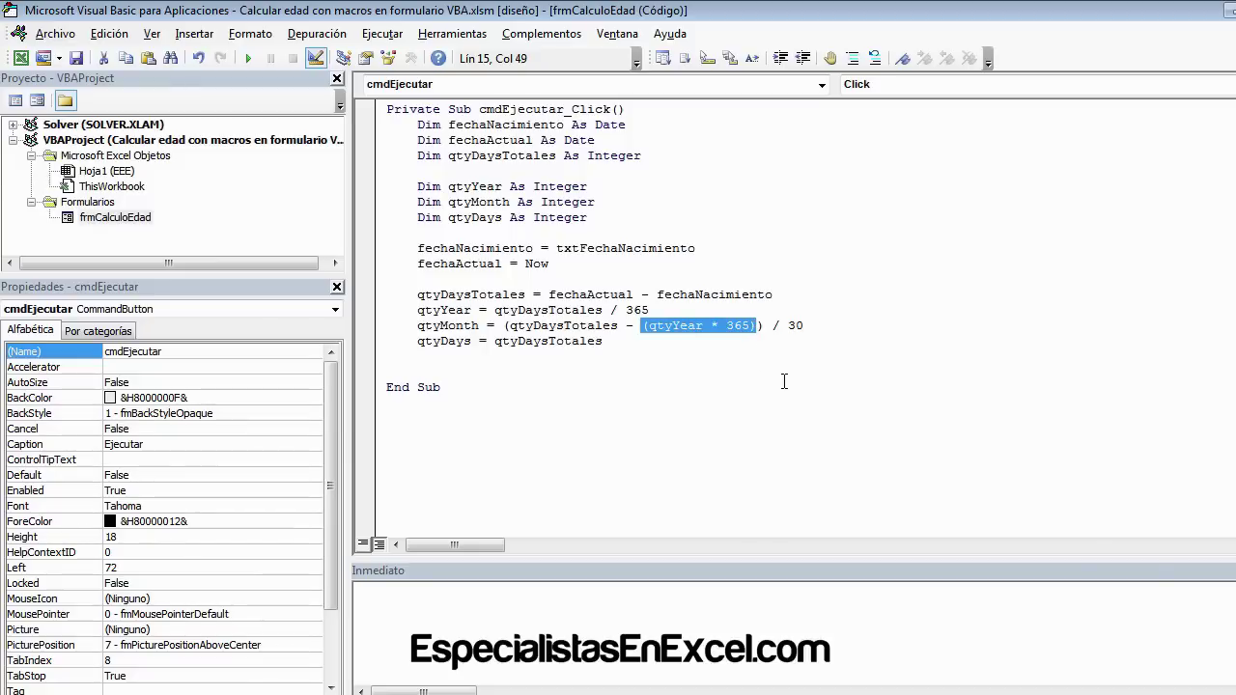
pyautogui.click(659, 345)
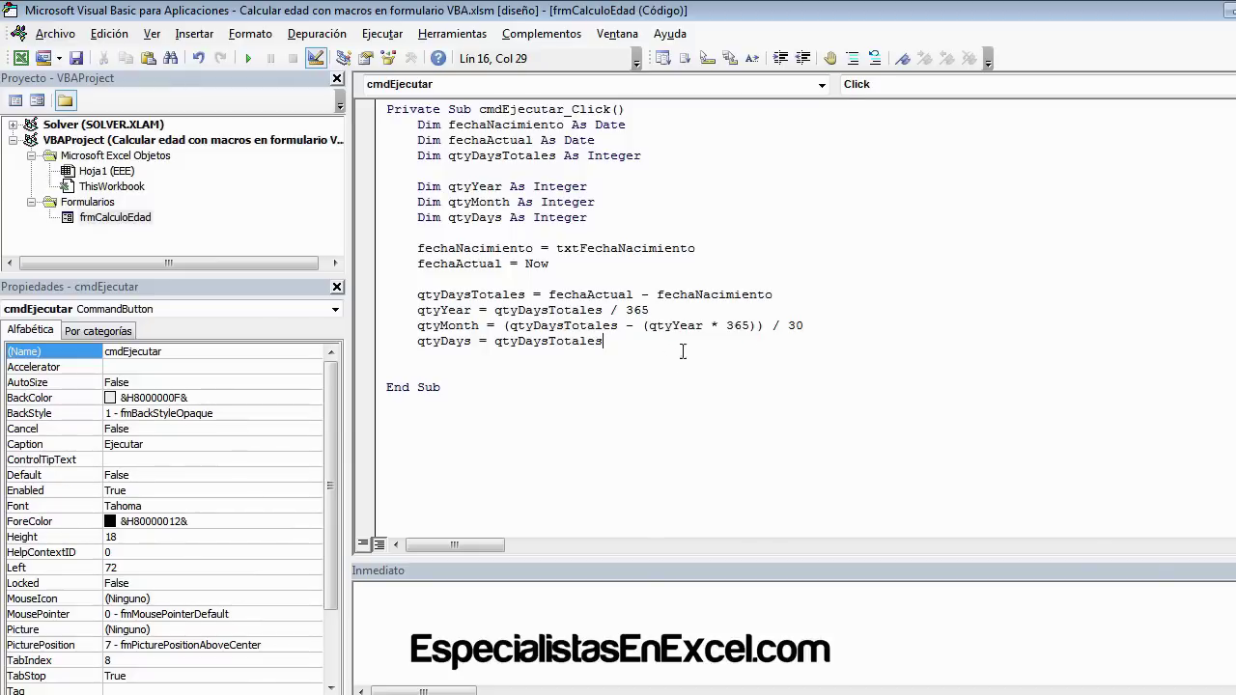
pyautogui.write('-')
pyautogui.write('()')
pyautogui.hotkey('ctrl', 'v')
pyautogui.click(767, 344)
pyautogui.press('Return')
# - Add the + (qtyMonth * 30) term to the subtracted part of the qtyDays formula
pyautogui.doubleClick(449, 326)
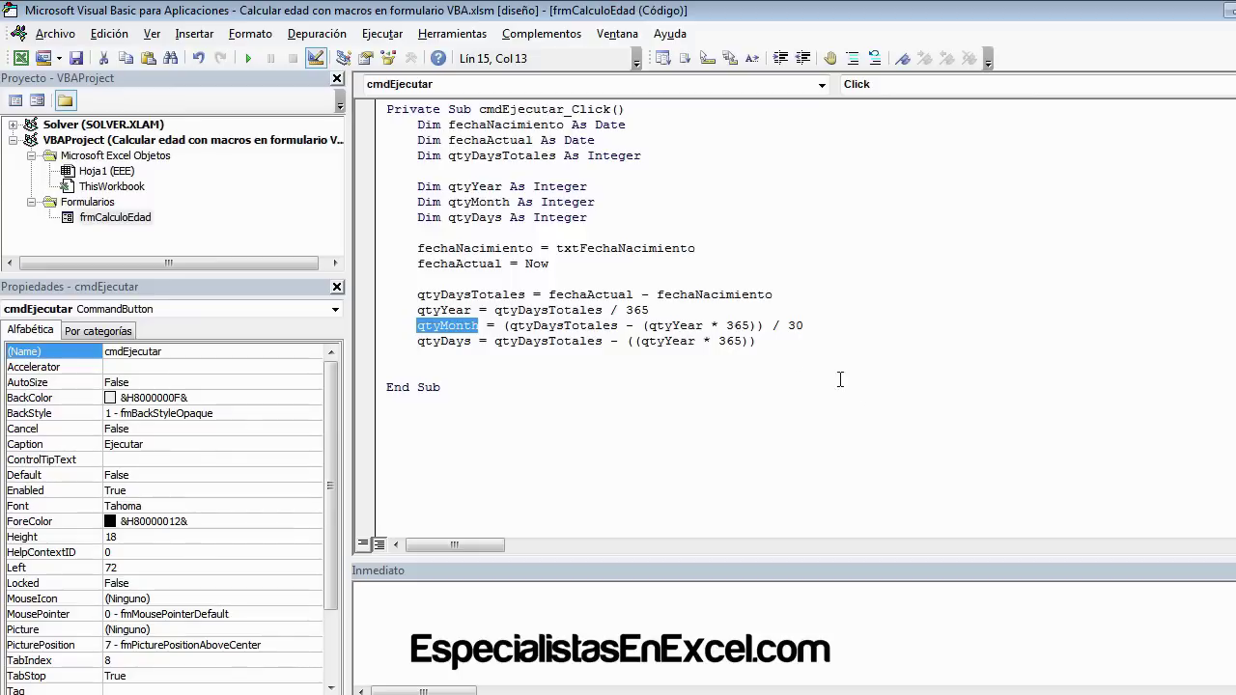
pyautogui.click(753, 344)
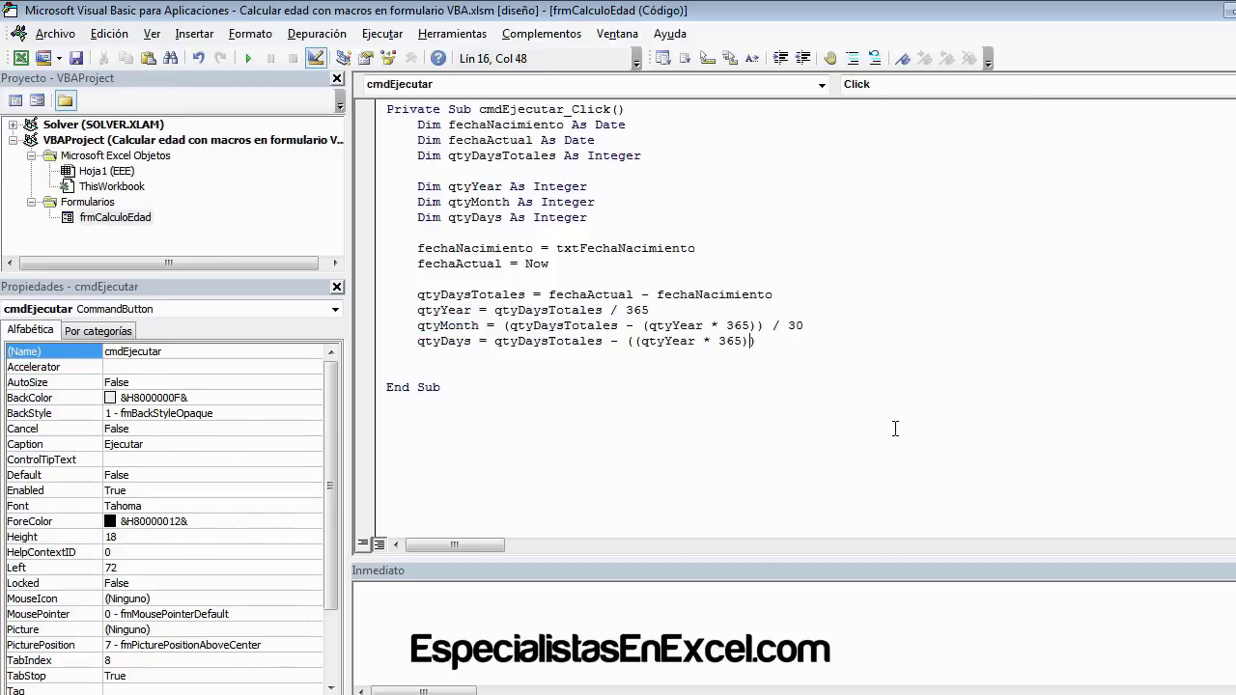
pyautogui.write('+()')
pyautogui.hotkey('ctrl', 'v')
pyautogui.write('* ')
pyautogui.write('30')
pyautogui.press('Return')
# - Review the qtyDays calculation and add blank lines below it before End Sub
pyautogui.click(573, 342)
pyautogui.doubleClick(576, 342)
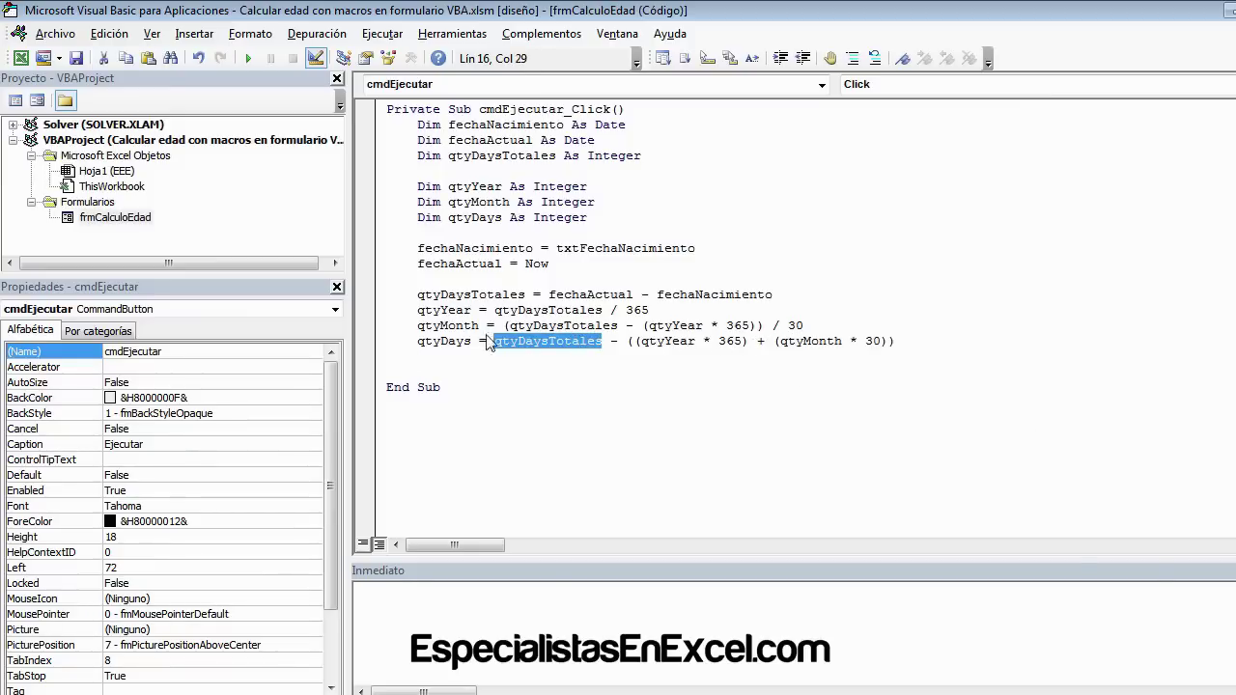
pyautogui.doubleClick(448, 341)
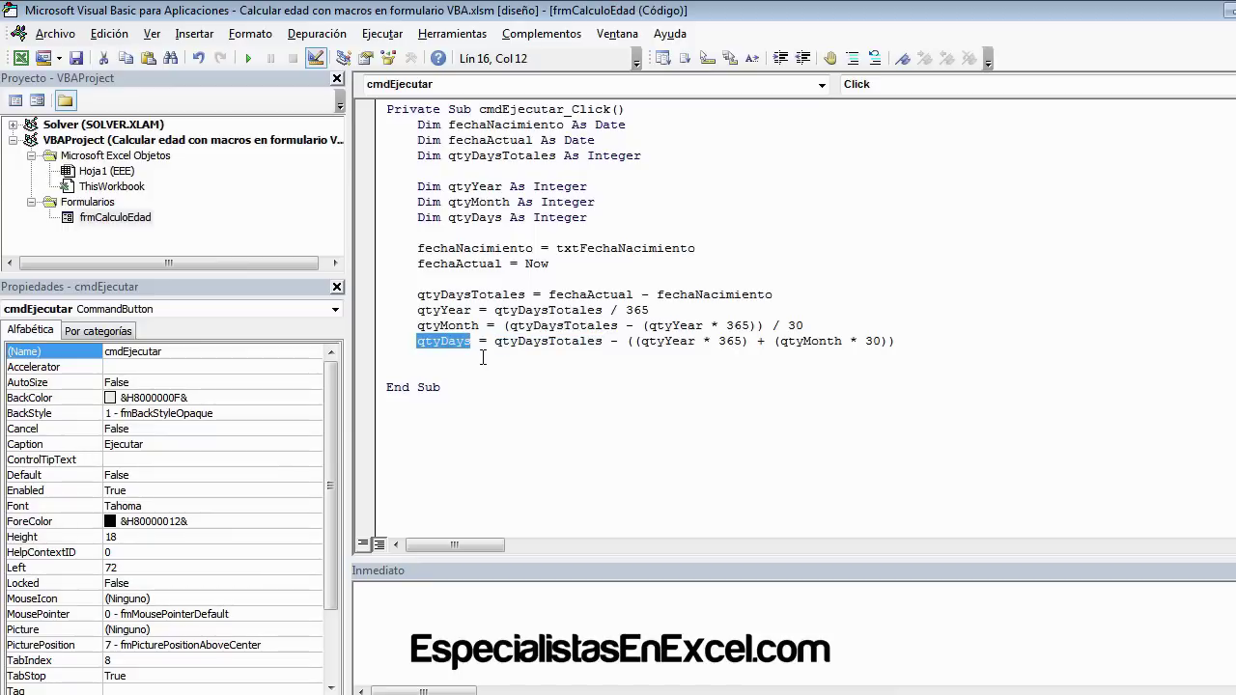
pyautogui.click(907, 343)
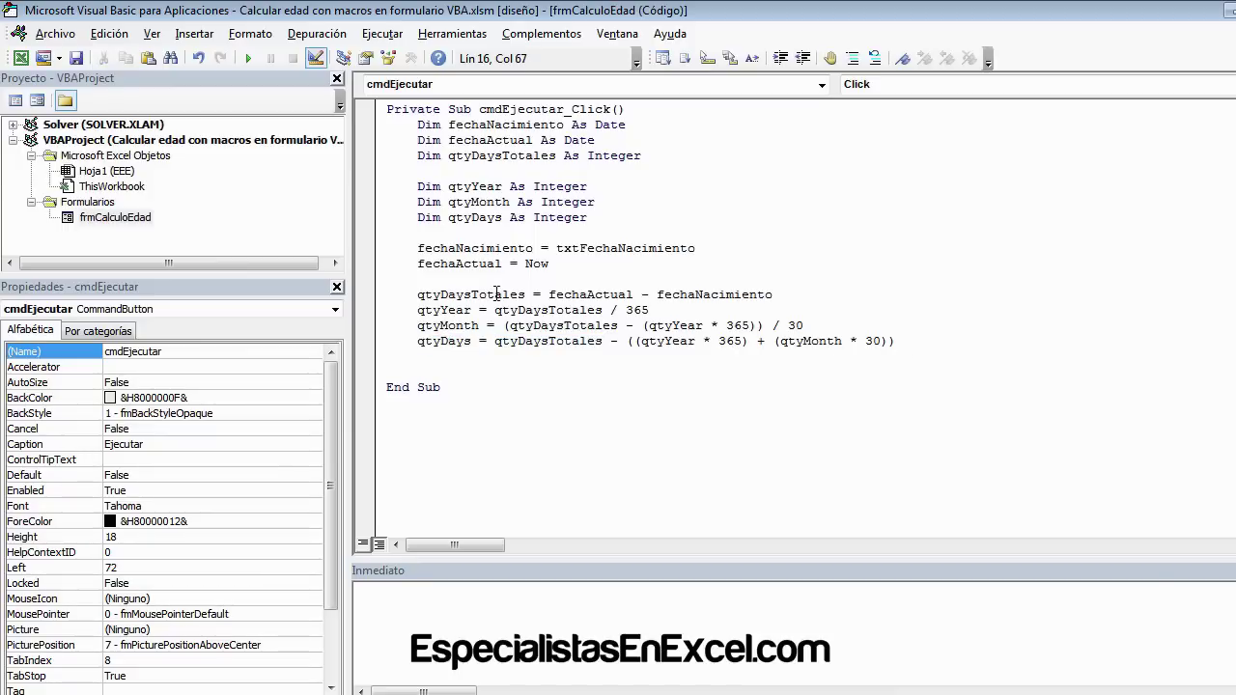
pyautogui.click(472, 325)
pyautogui.click(911, 346)
pyautogui.press('Return')
pyautogui.press('Return')
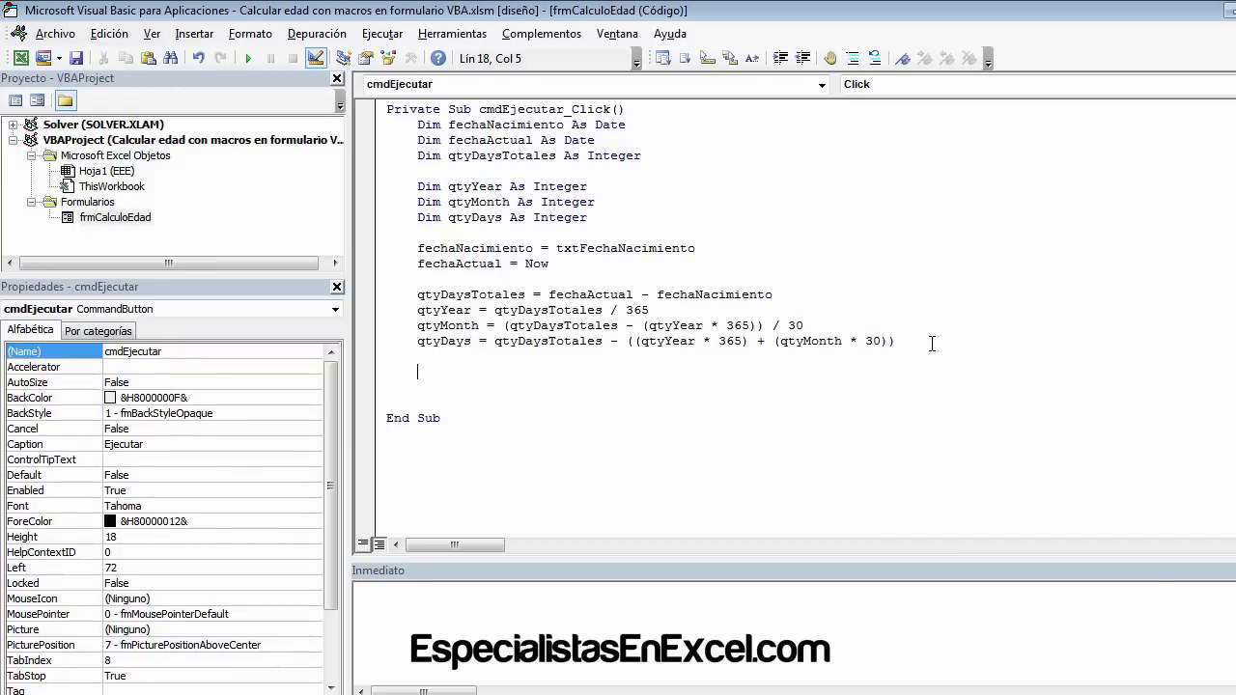
# - Add the line lblYear = qtyYear to the click procedure using IntelliSense
pyautogui.write('lbl')
pyautogui.hotkey('ctrl', 'space')
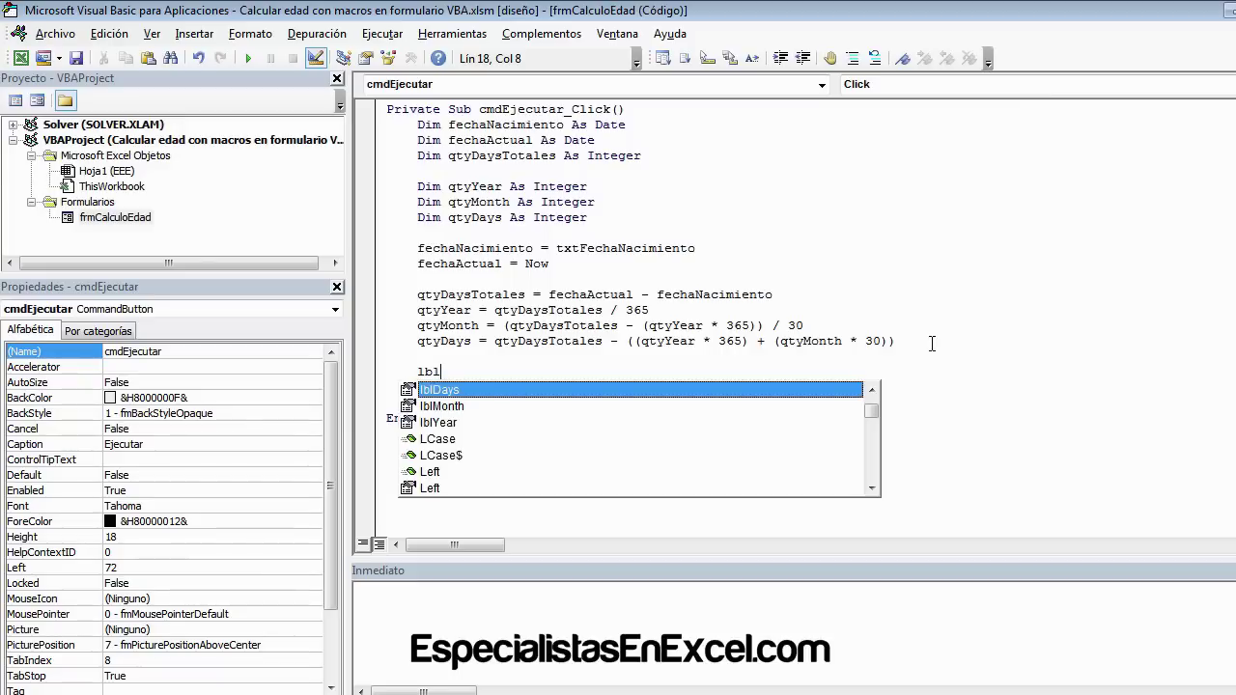
pyautogui.press('Down')
pyautogui.press('Down')
pyautogui.press('Tab')
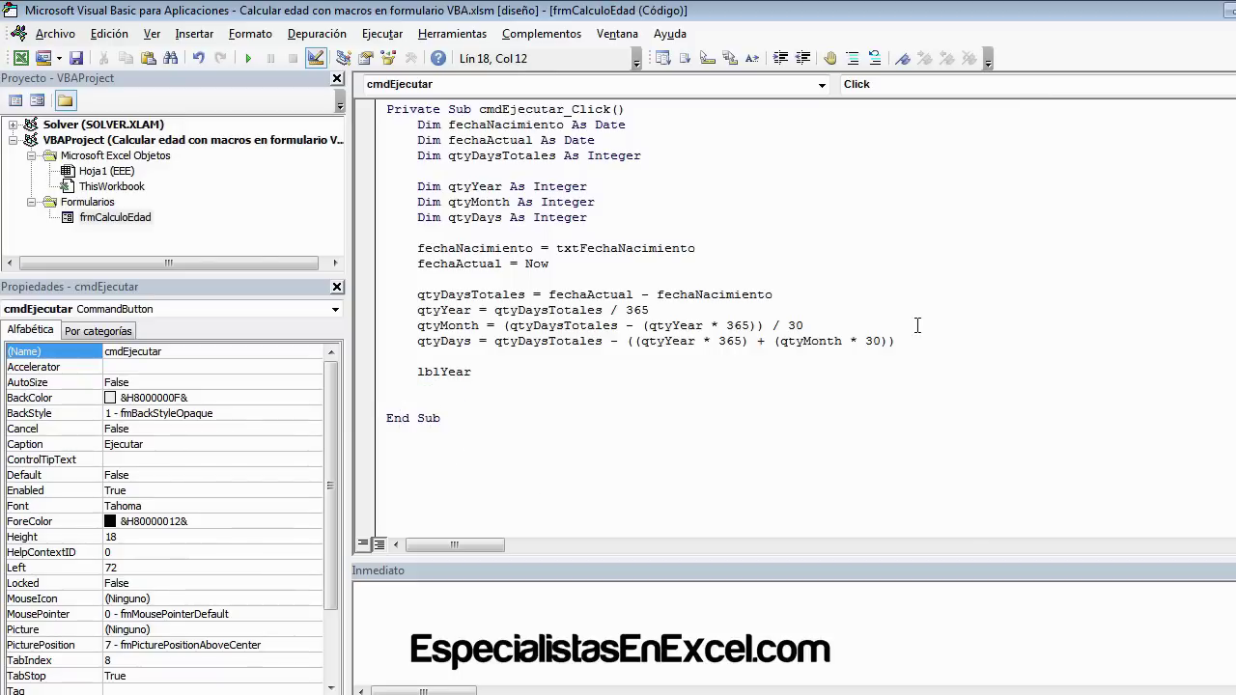
pyautogui.click(722, 248)
pyautogui.doubleClick(461, 307)
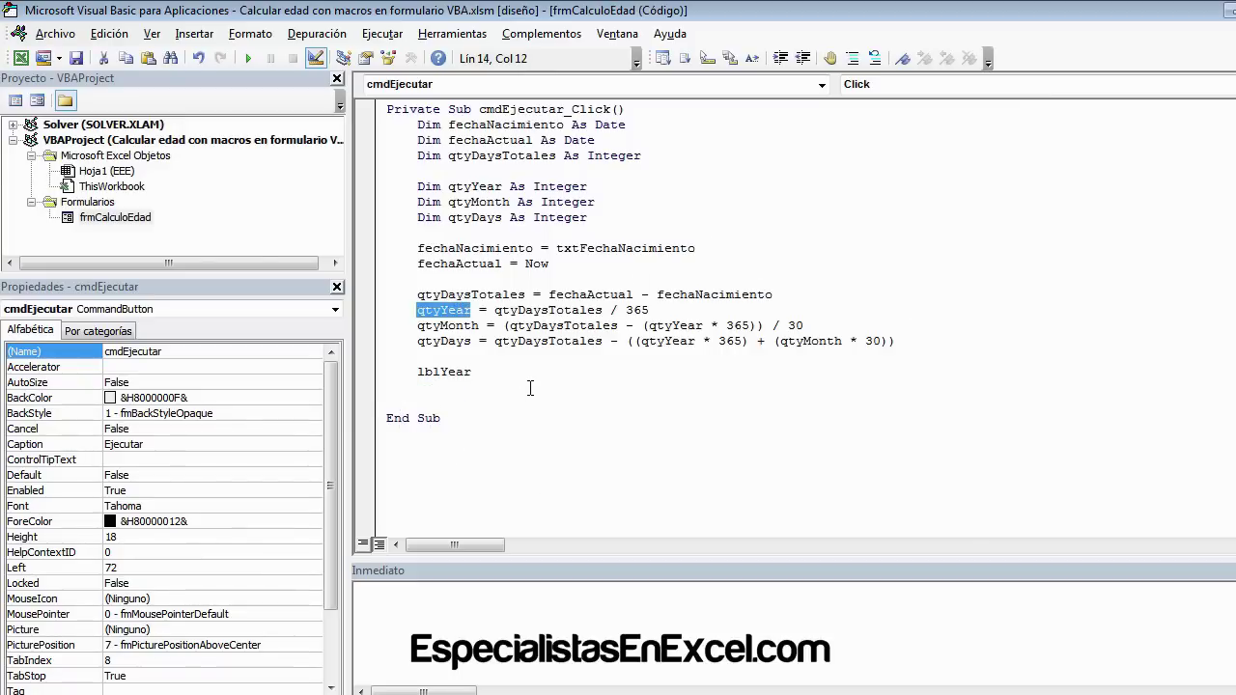
pyautogui.click(532, 373)
pyautogui.write('= ')
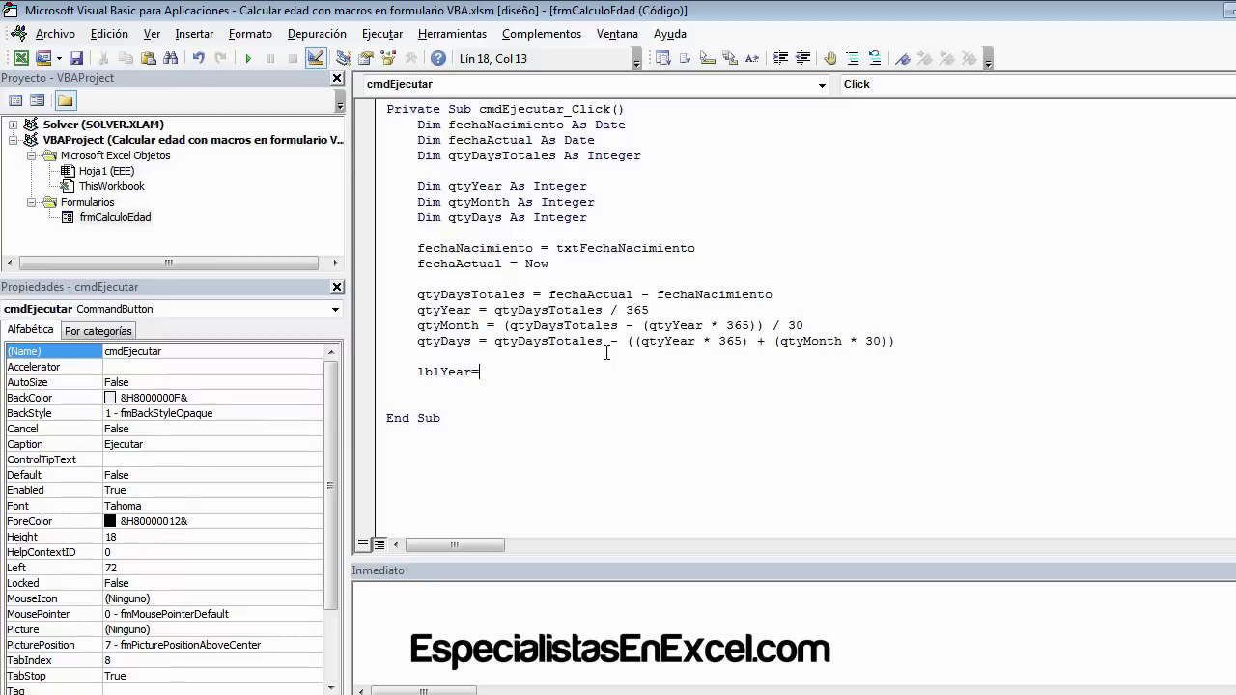
pyautogui.write('qtyYear')
pyautogui.press('Return')
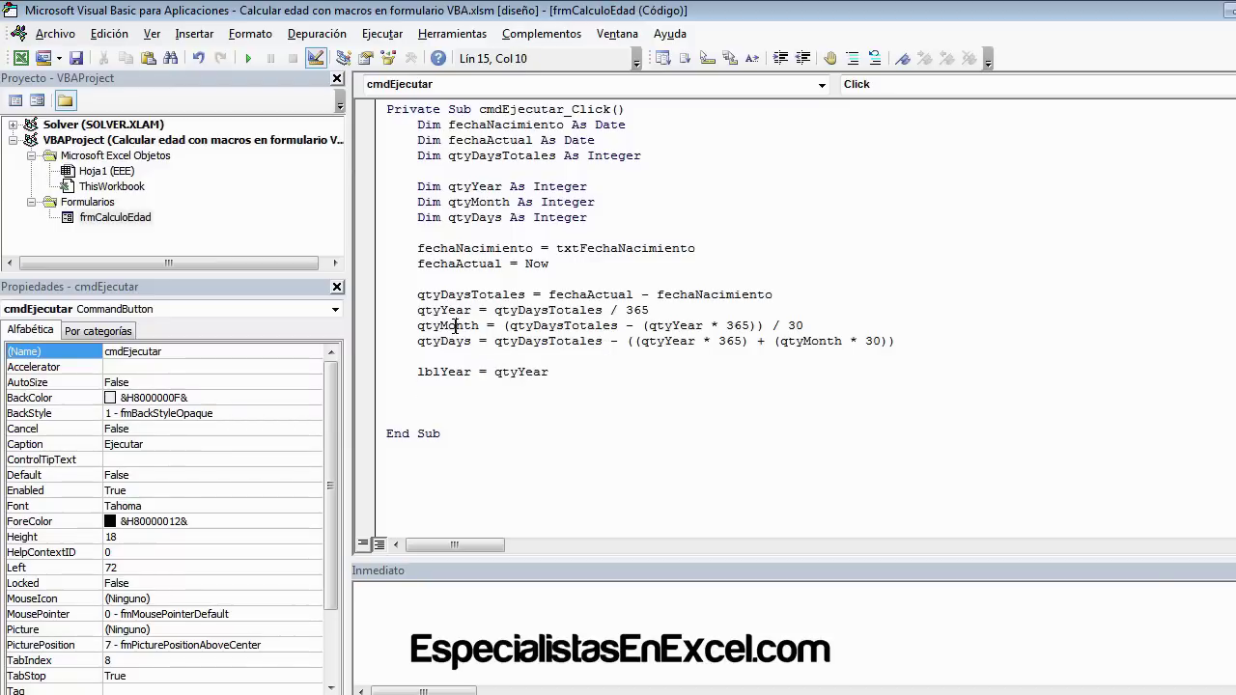
# - Add the line lblMonth = qtyMonth below the lblYear assignment
pyautogui.doubleClick(454, 325)
pyautogui.click(569, 374)
pyautogui.press('Return')
pyautogui.write('lbl')
pyautogui.hotkey('ctrl', 'space')
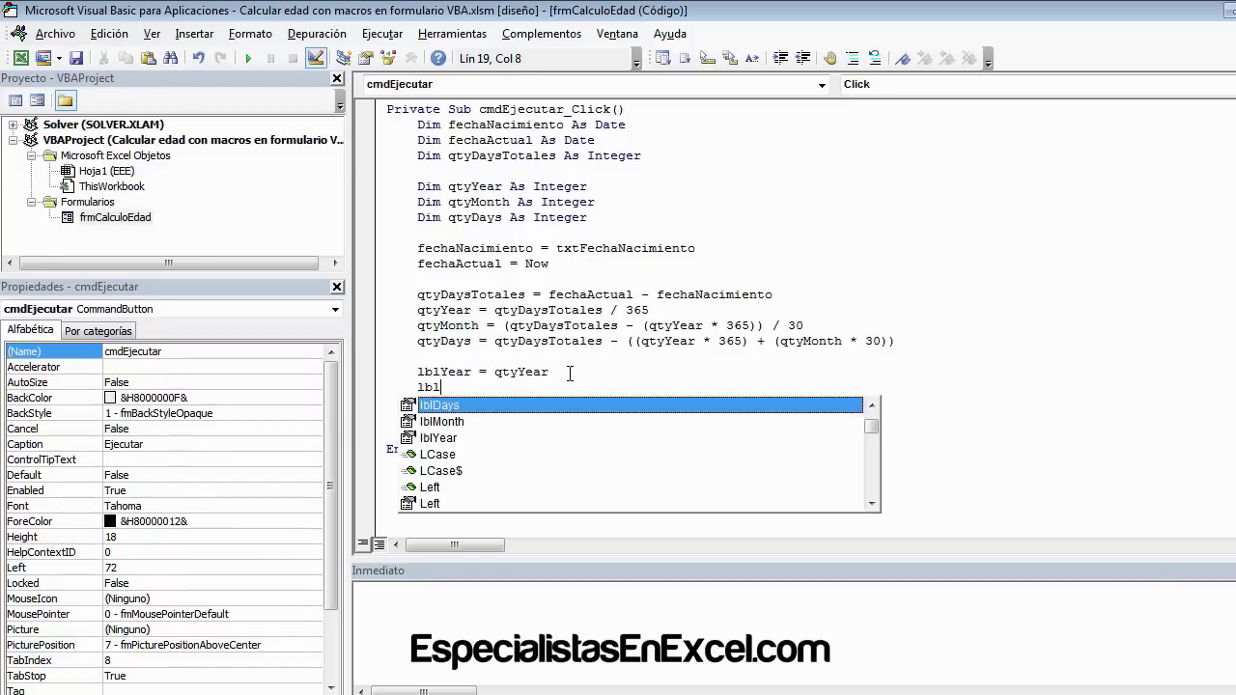
pyautogui.press('Down')
pyautogui.press('Tab')
pyautogui.write('= ')
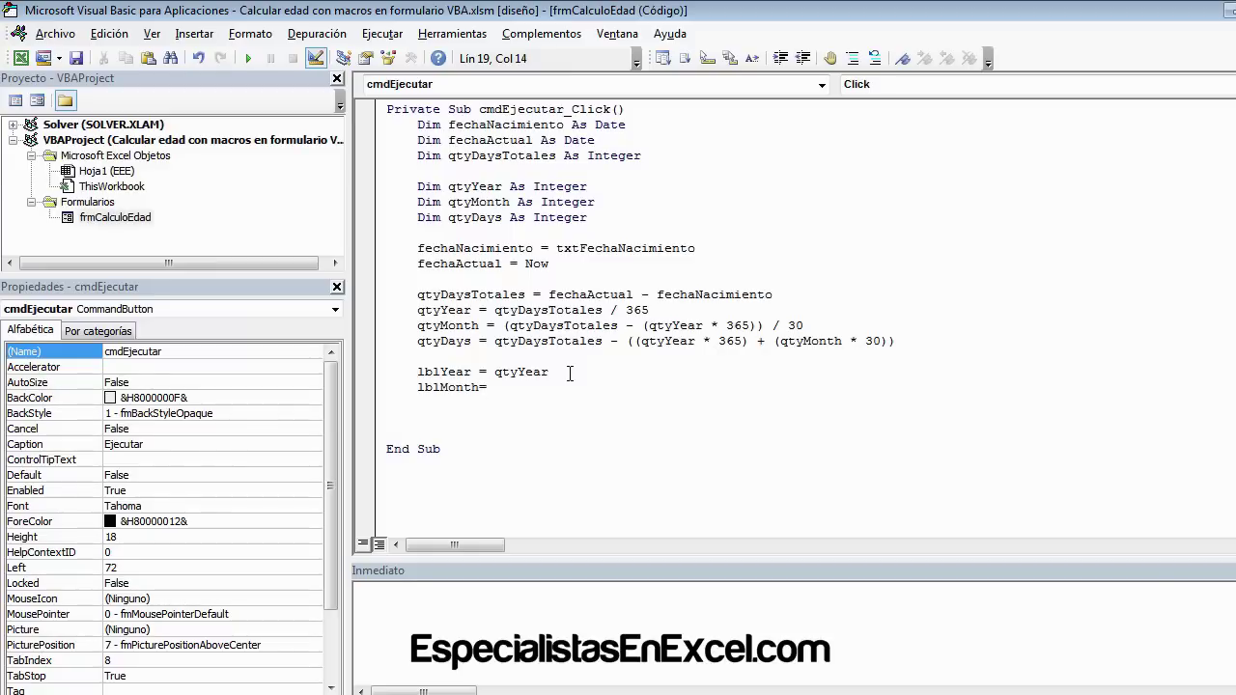
pyautogui.write('qtyMonth')
# - Add the line lblDays = qtyDays, correcting a misplaced pasted qtyDays
pyautogui.click(450, 343)
pyautogui.doubleClick(450, 343)
pyautogui.hotkey('ctrl', 'c')
pyautogui.click(611, 384)
pyautogui.press('Return')
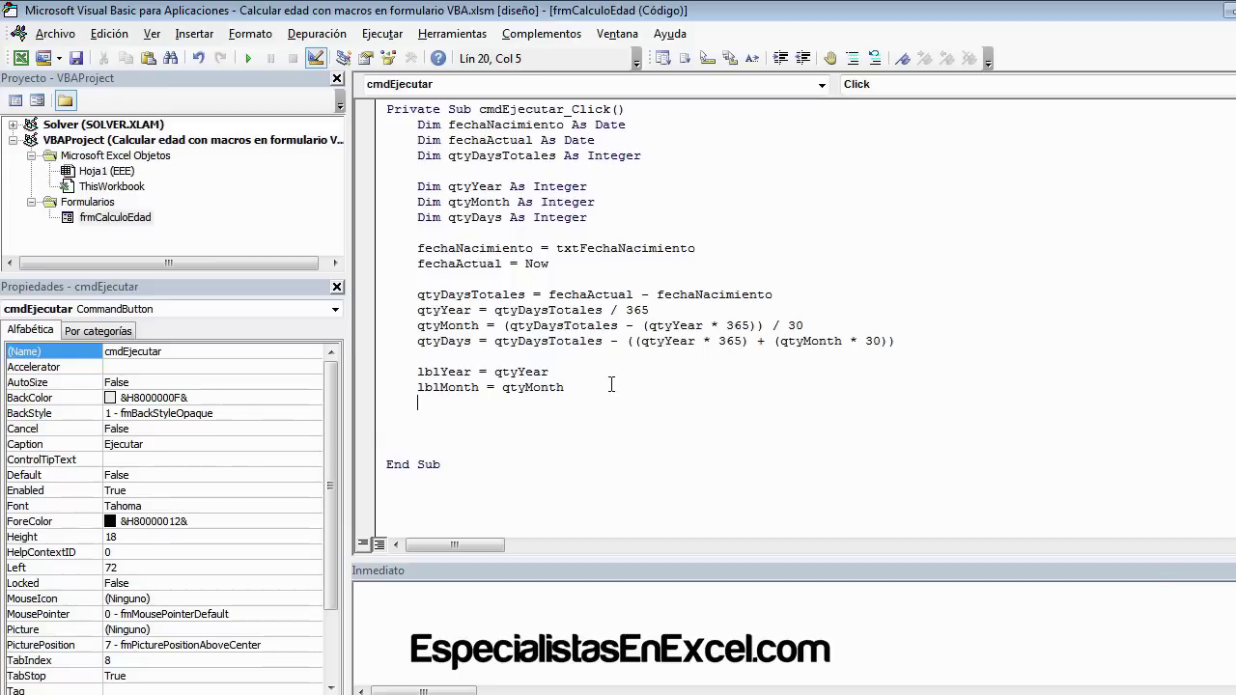
pyautogui.hotkey('ctrl', 'v')
pyautogui.write('=')
pyautogui.moveTo(480, 404); pyautogui.dragTo(417, 403)
pyautogui.write('l')
pyautogui.write('bl')
pyautogui.hotkey('ctrl', 'space')
pyautogui.press('Tab')
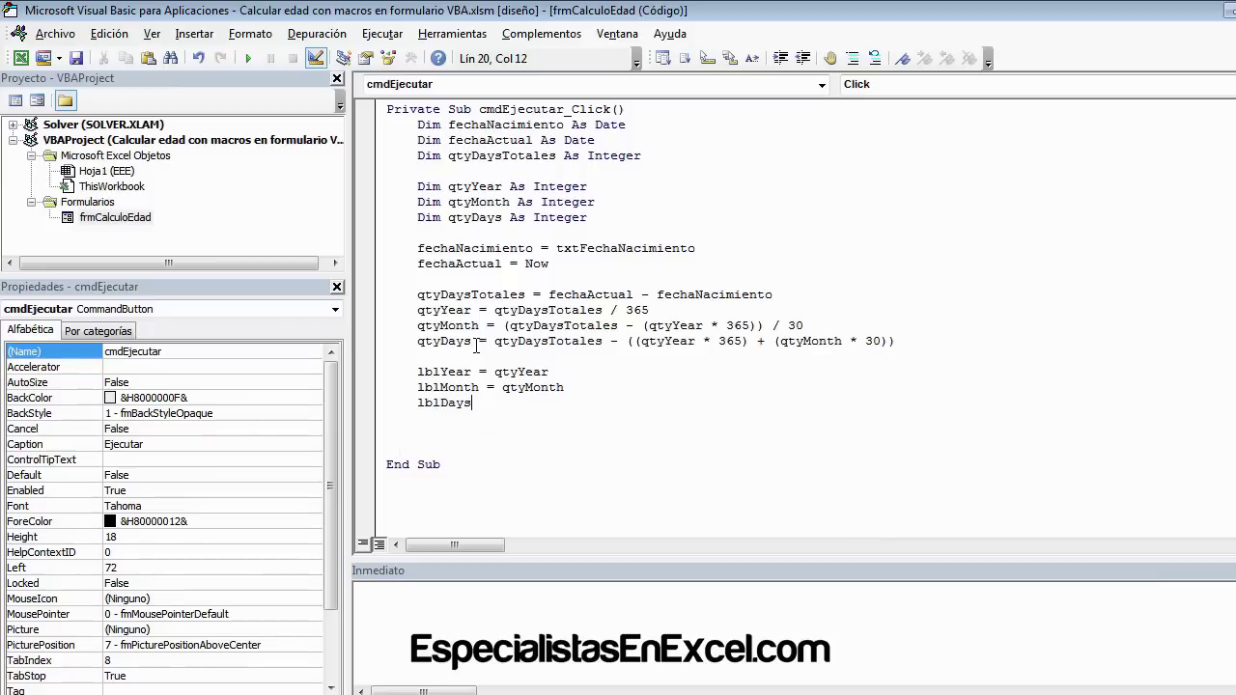
pyautogui.write('=qtyDays')
pyautogui.press('Return')
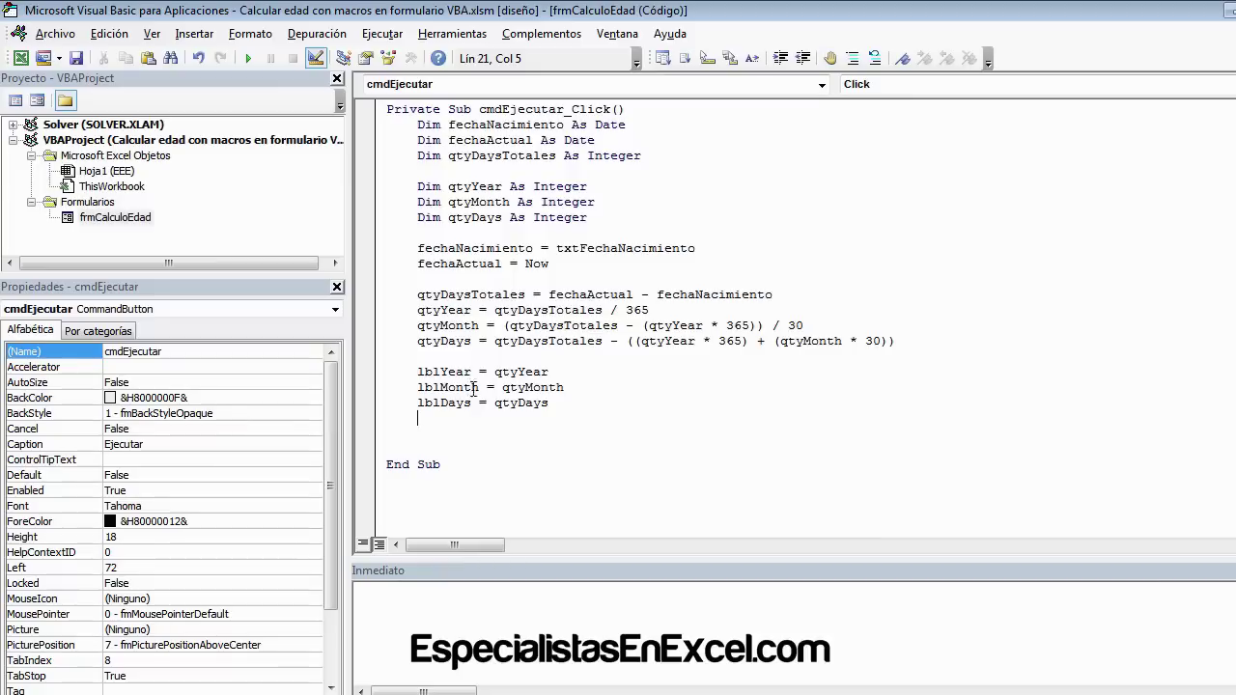
pyautogui.doubleClick(446, 371)
pyautogui.doubleClick(115, 217)
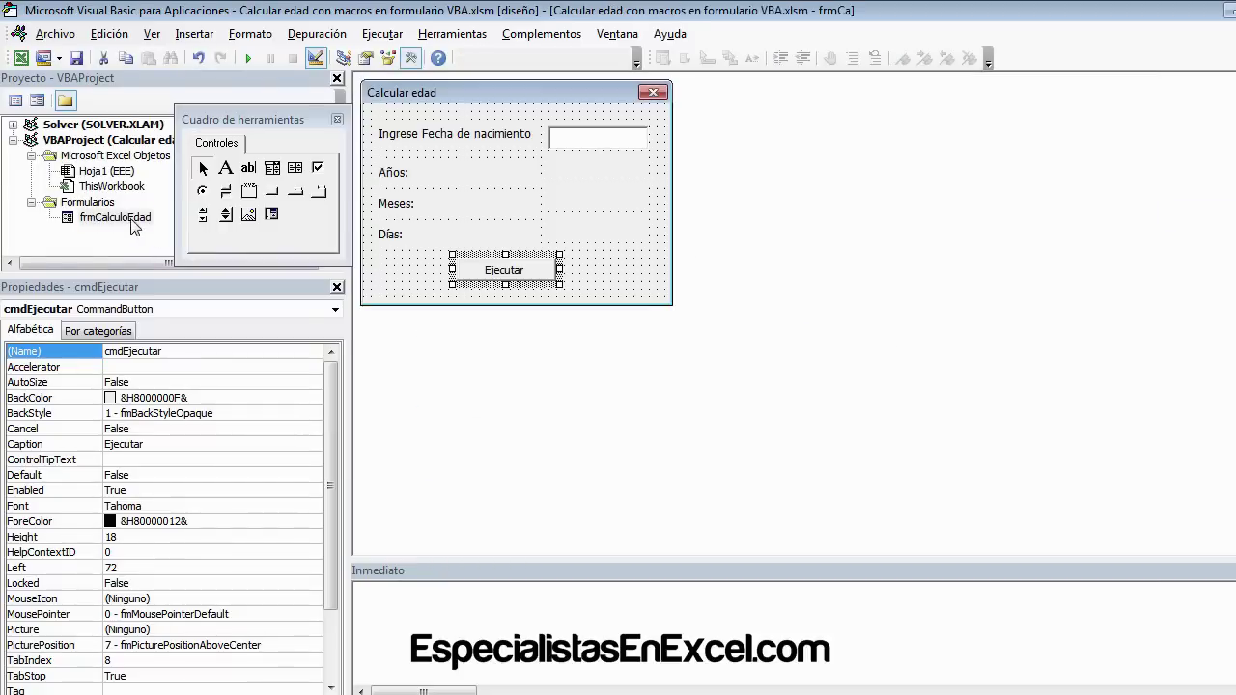
pyautogui.click(583, 174)
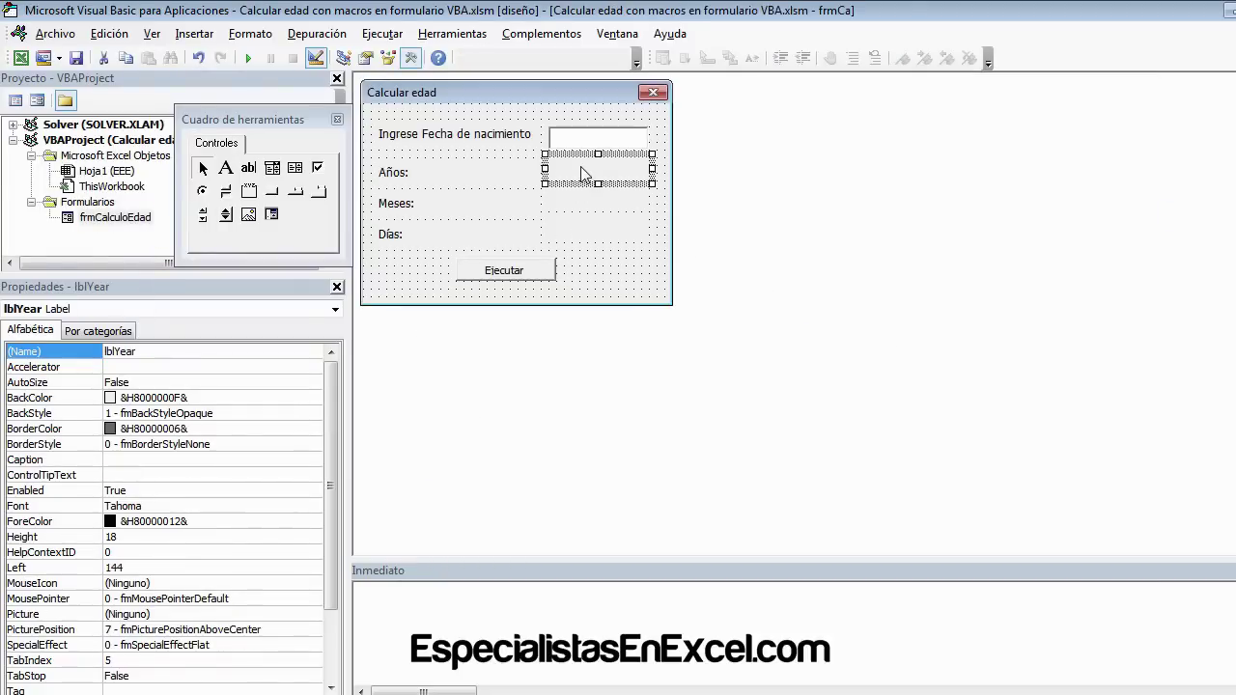
pyautogui.click(583, 203)
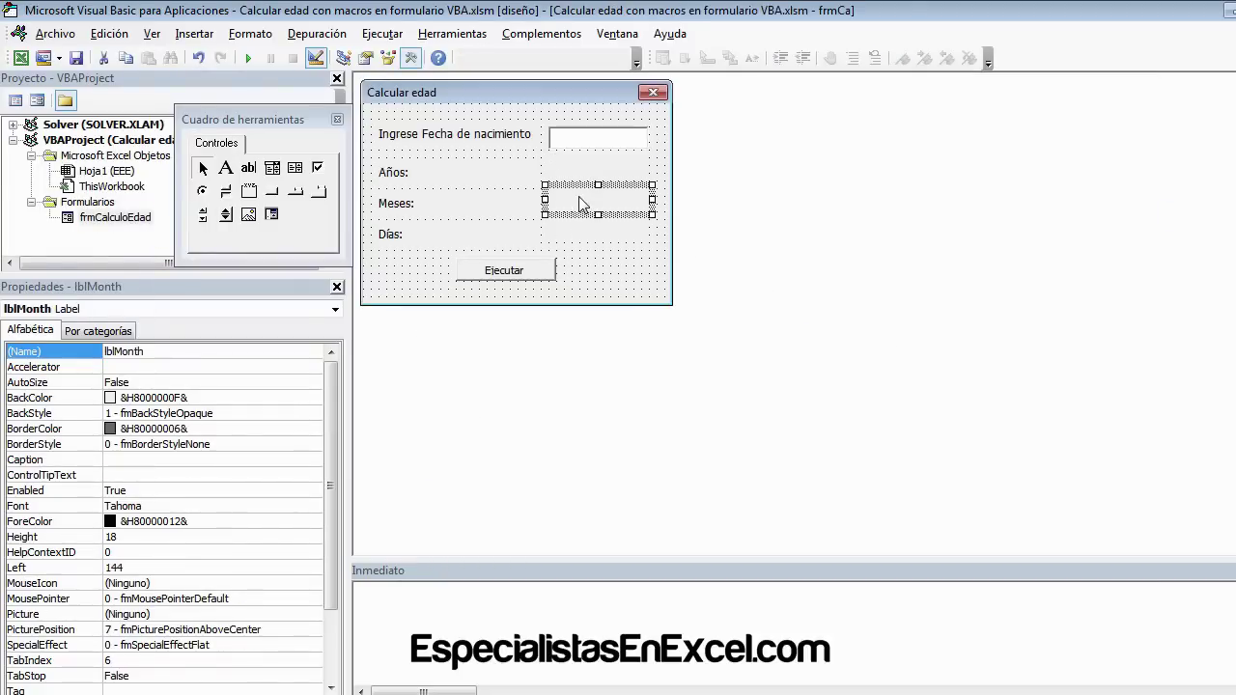
pyautogui.click(583, 236)
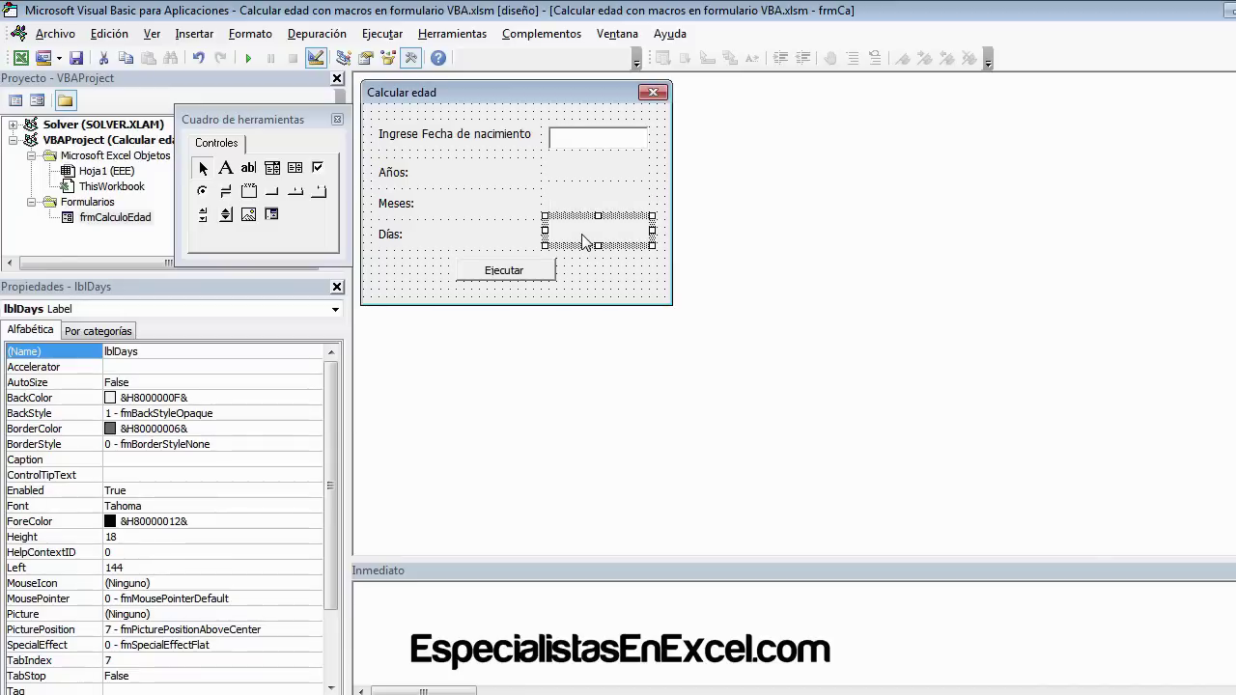
pyautogui.click(516, 280)
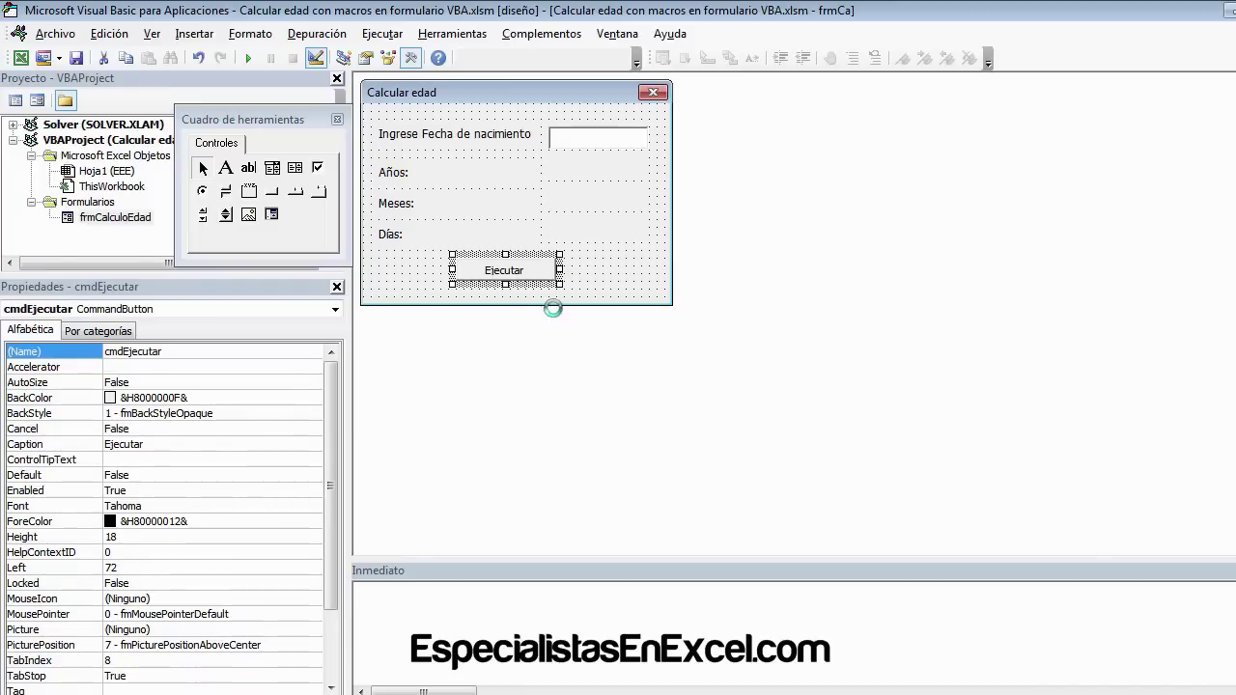
pyautogui.click(516, 385)
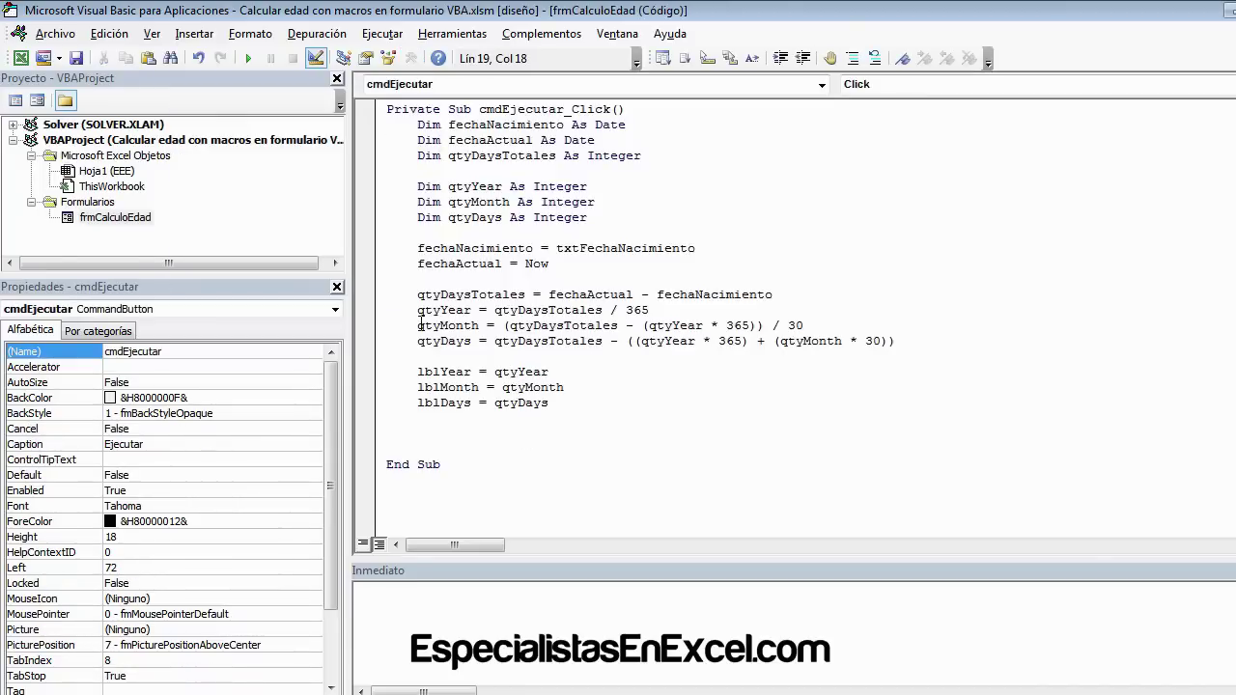
pyautogui.moveTo(415, 310); pyautogui.dragTo(837, 362)
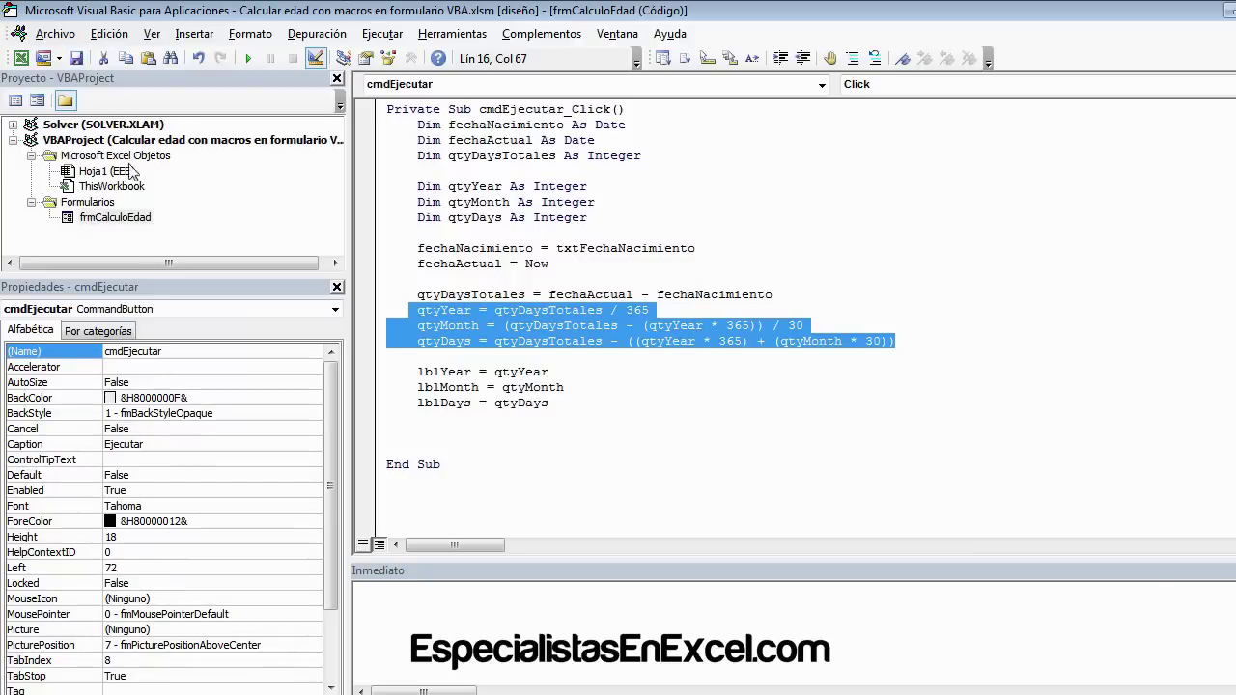
pyautogui.doubleClick(104, 217)
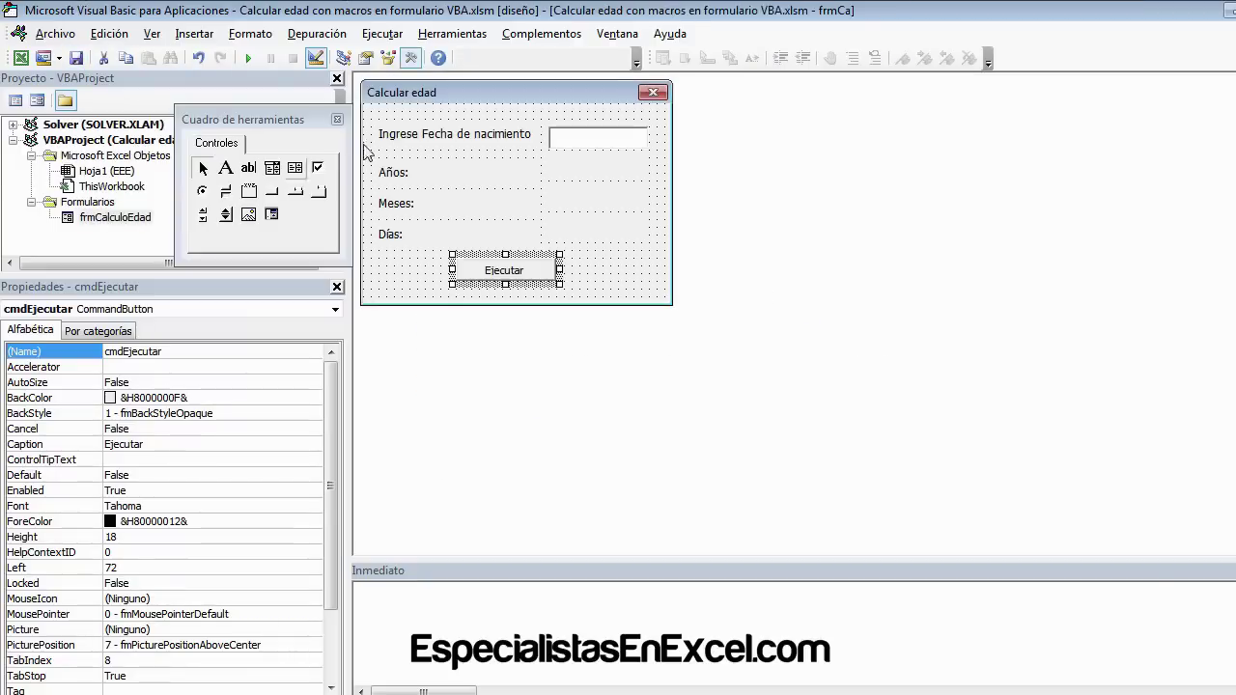
# - Run the Calcular edad form and compute the age for 21/03/2015: 1 year, 0 months, 2 days
pyautogui.click(430, 95)
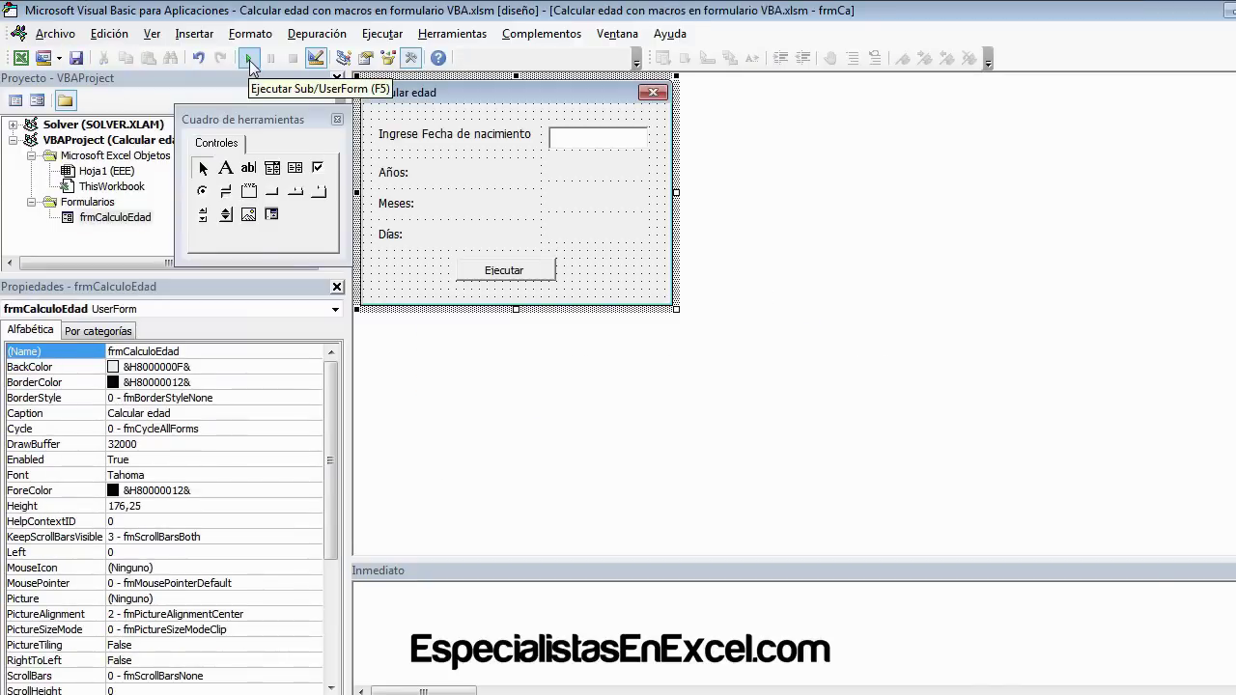
pyautogui.click(249, 60)
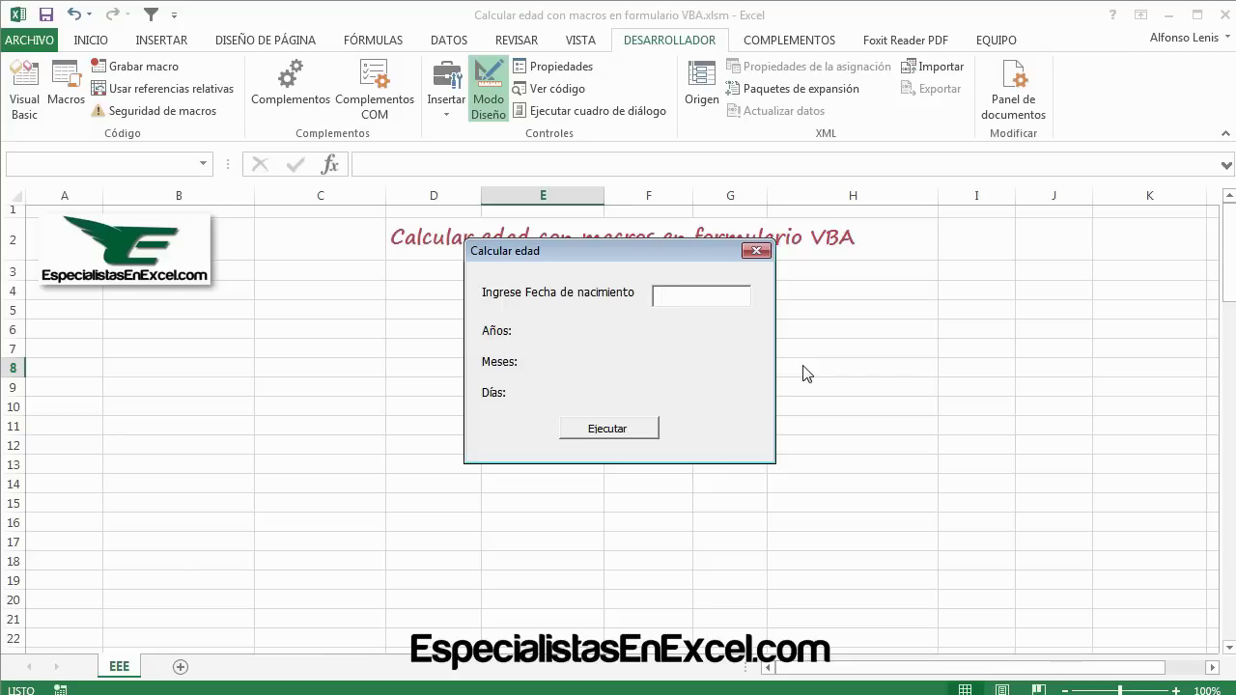
pyautogui.write('21')
pyautogui.write('/03')
pyautogui.write('/')
pyautogui.write('20')
pyautogui.write('15')
pyautogui.click(632, 428)
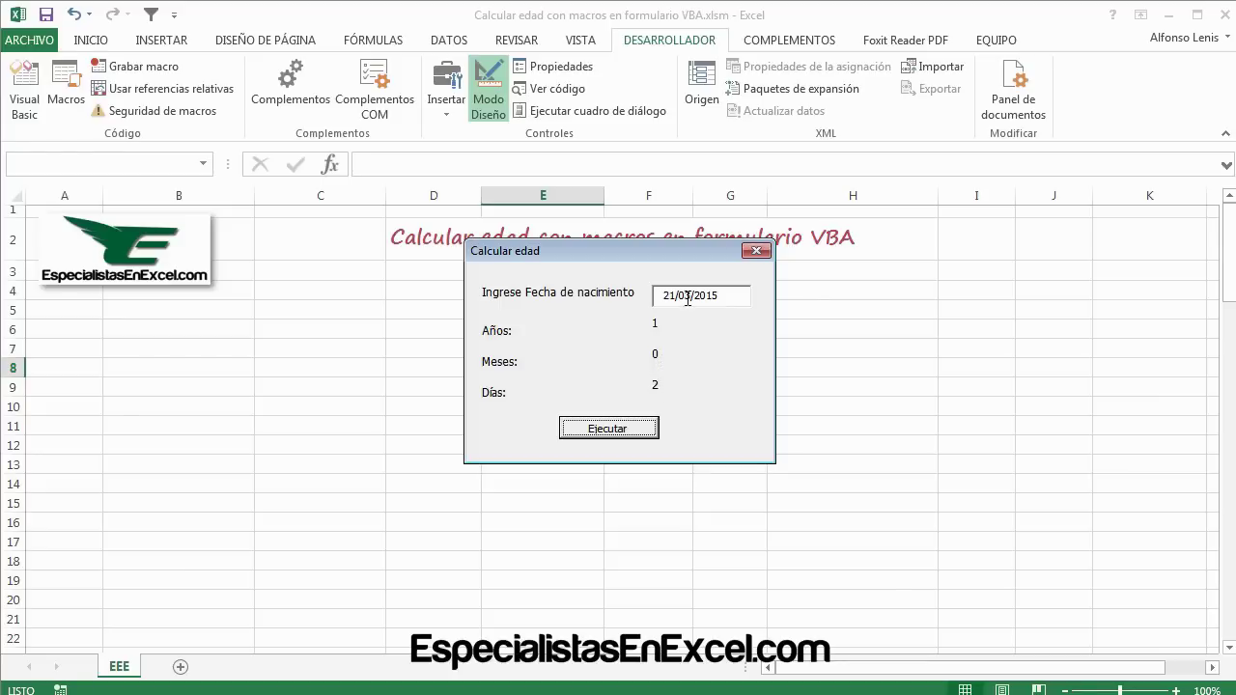
# - Change the birth date to 21/02/2015 and recalculate the age
pyautogui.moveTo(686, 297); pyautogui.dragTo(692, 297)
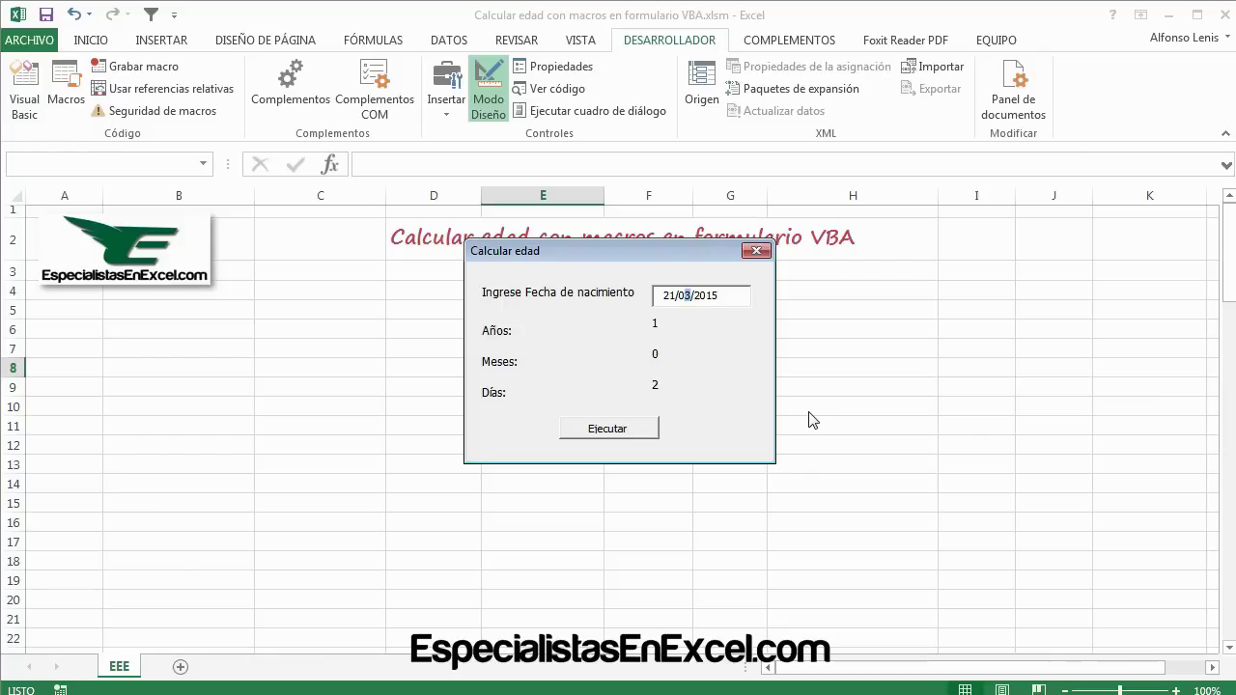
pyautogui.write('01')
pyautogui.press('BackSpace')
pyautogui.press('BackSpace')
pyautogui.write('2')
pyautogui.click(634, 432)
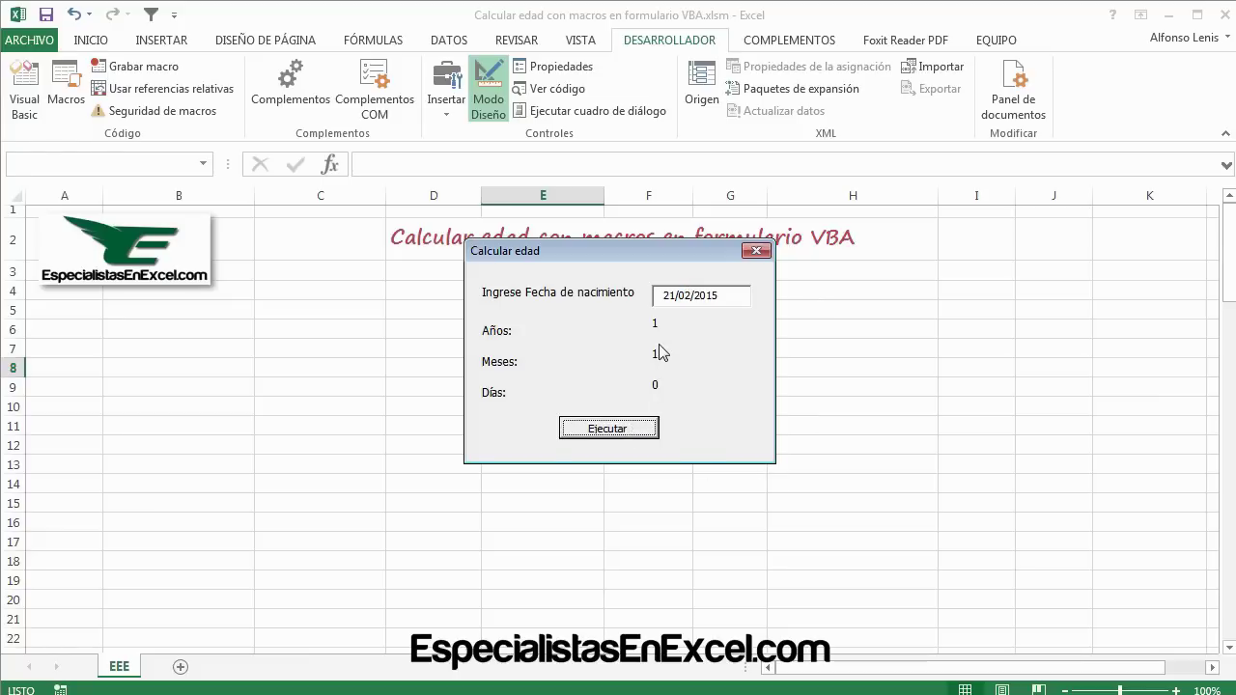
# - Change the birth date to 21/02/2016 and recalculate the age
pyautogui.click(715, 298)
pyautogui.moveTo(714, 299); pyautogui.dragTo(719, 283)
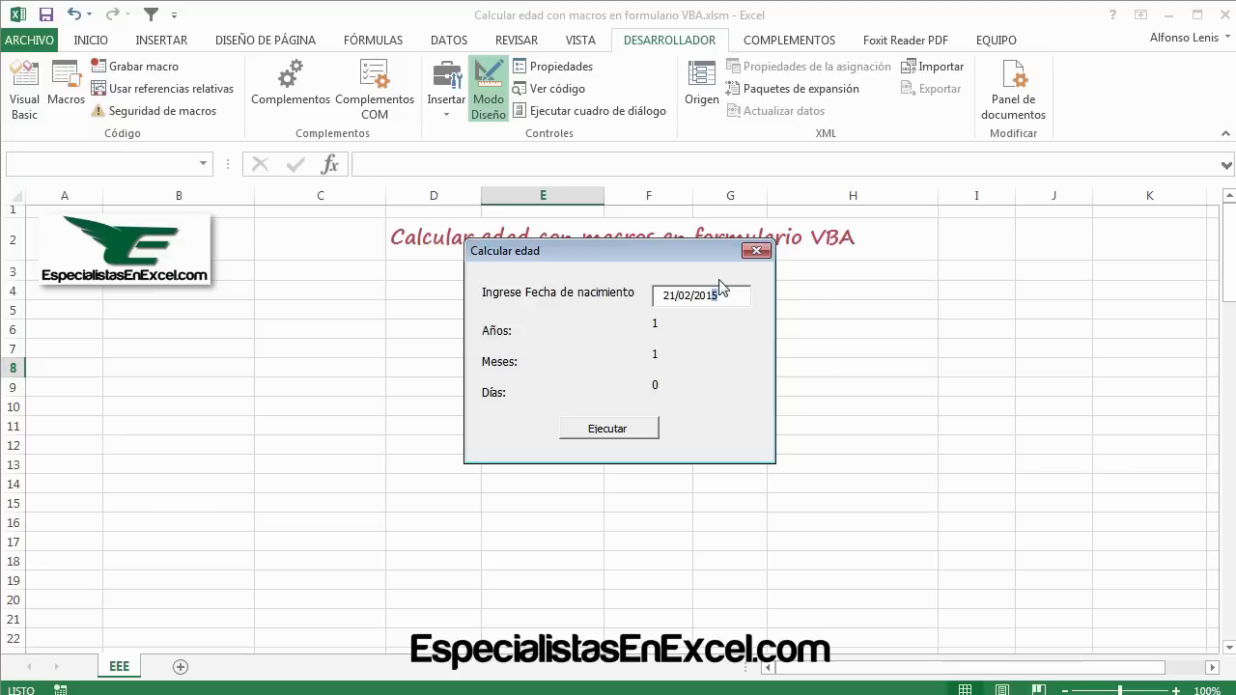
pyautogui.write('6')
pyautogui.click(607, 426)
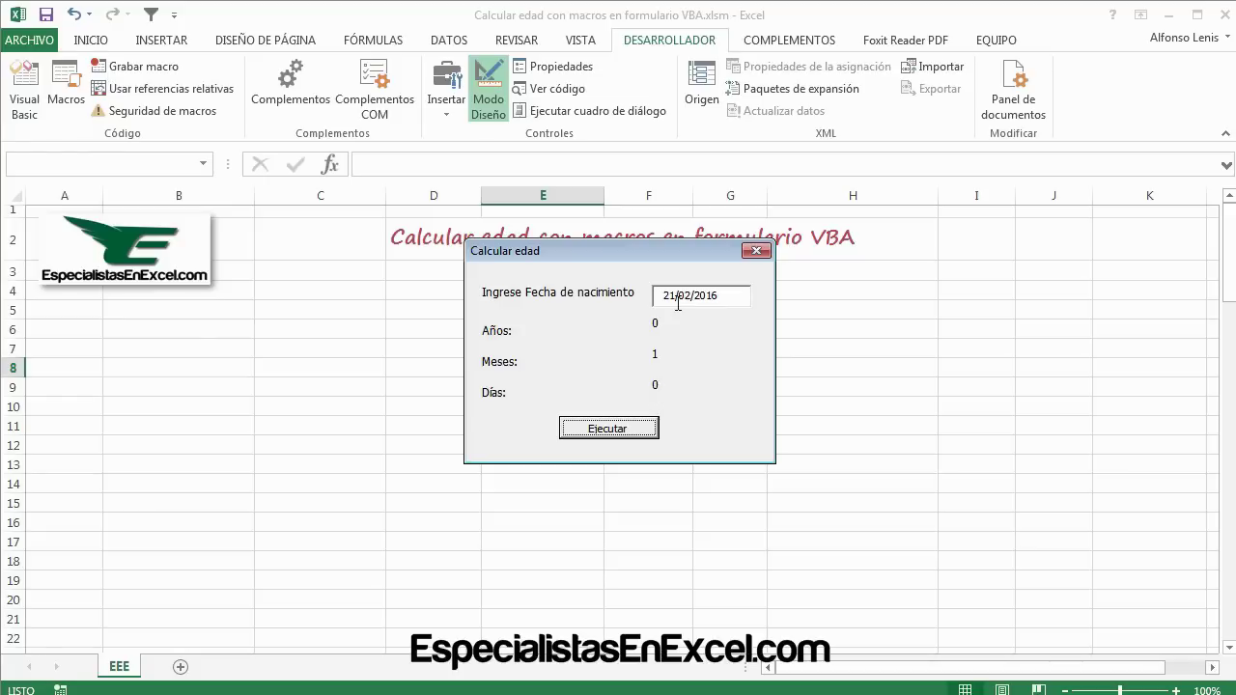
# - Change the birth date to 21/01/2016 and recalculate: 0 years, 2 months, 1 day
pyautogui.click(687, 299)
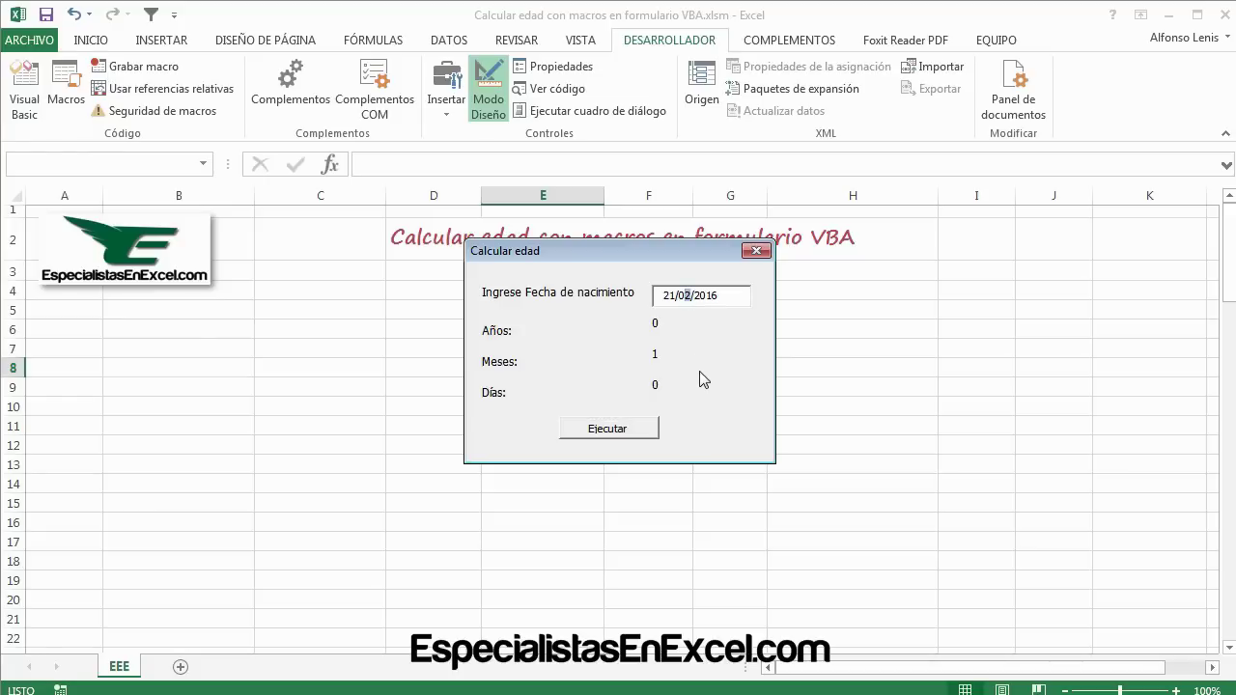
pyautogui.write('1')
pyautogui.click(625, 433)
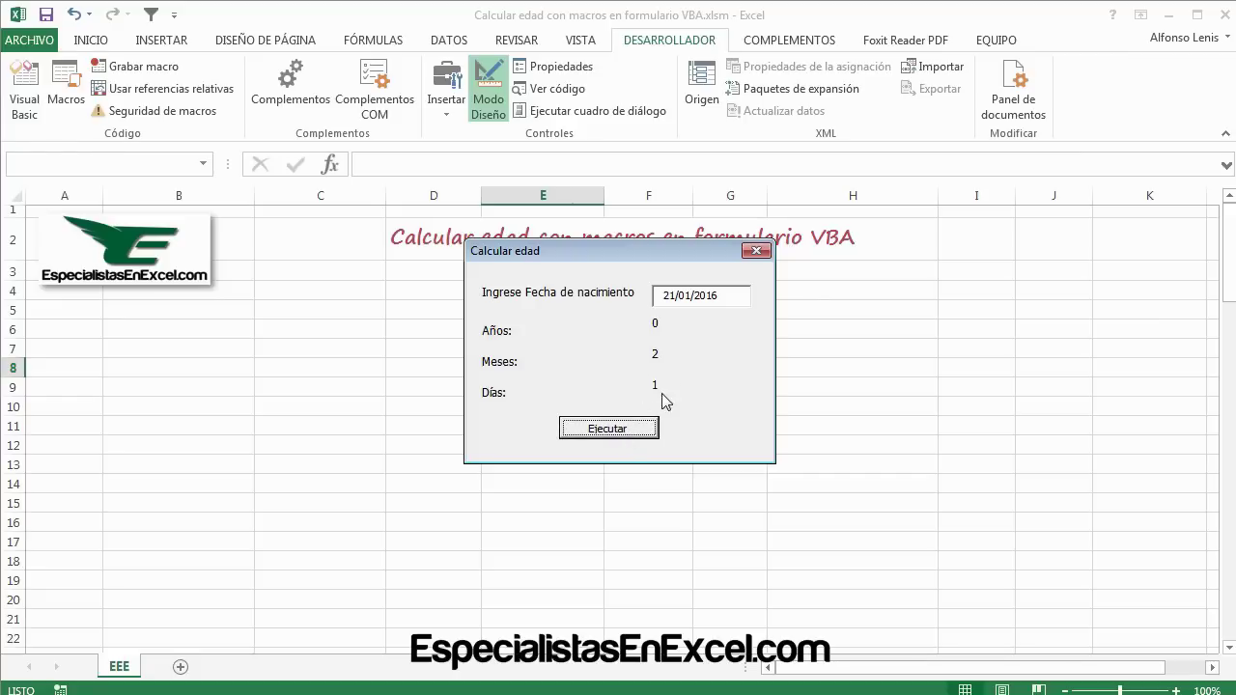
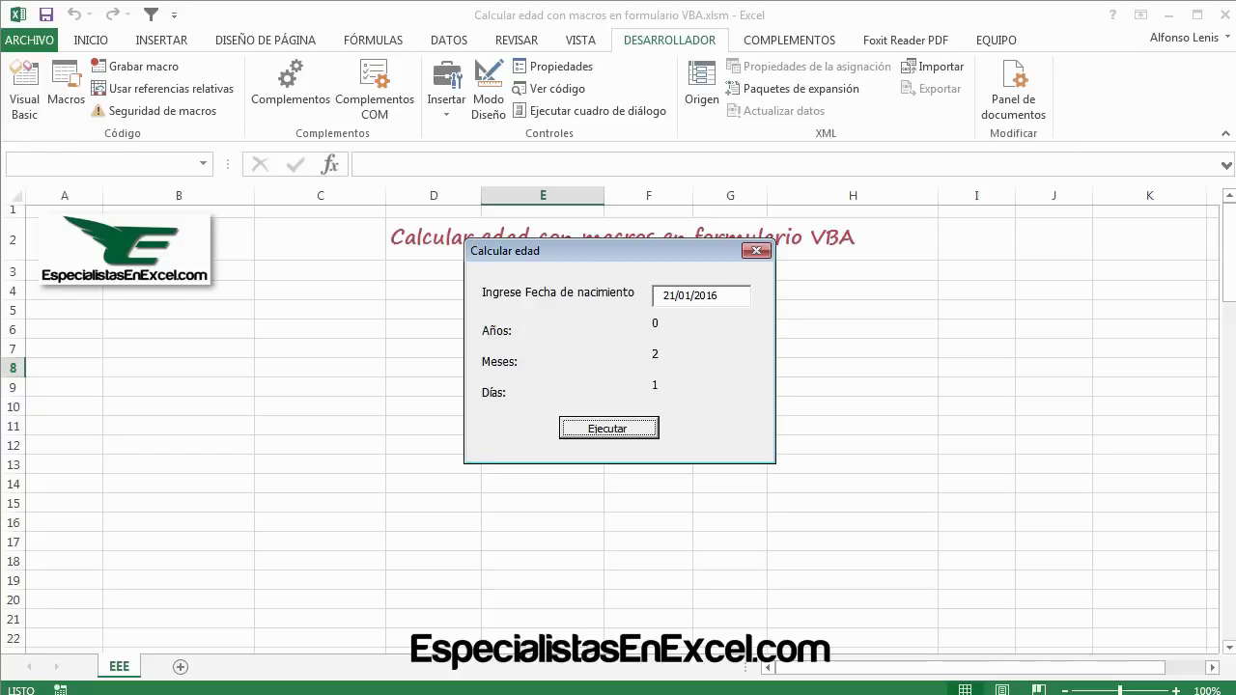
# - Change the birth date to 01/01/2014 and calculate, giving 2 years, 3 months, -9 days
pyautogui.doubleClick(673, 296)
pyautogui.write('01')
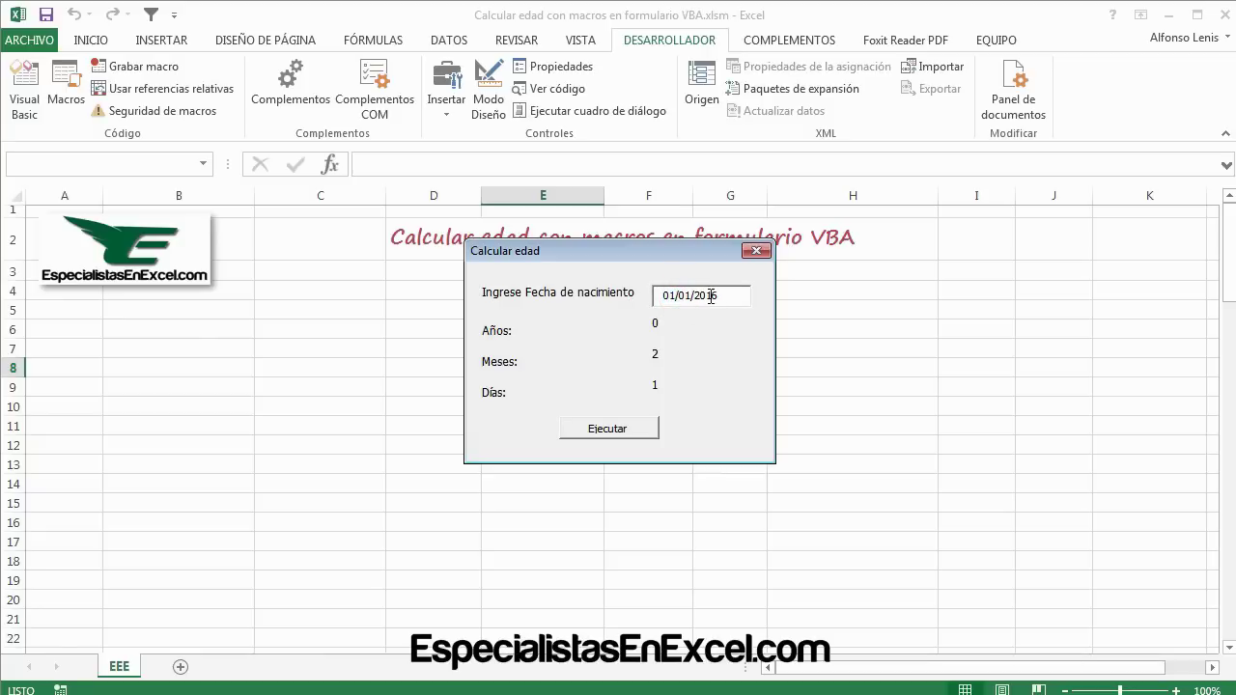
pyautogui.moveTo(712, 296); pyautogui.dragTo(726, 298)
pyautogui.write('4')
pyautogui.click(620, 429)
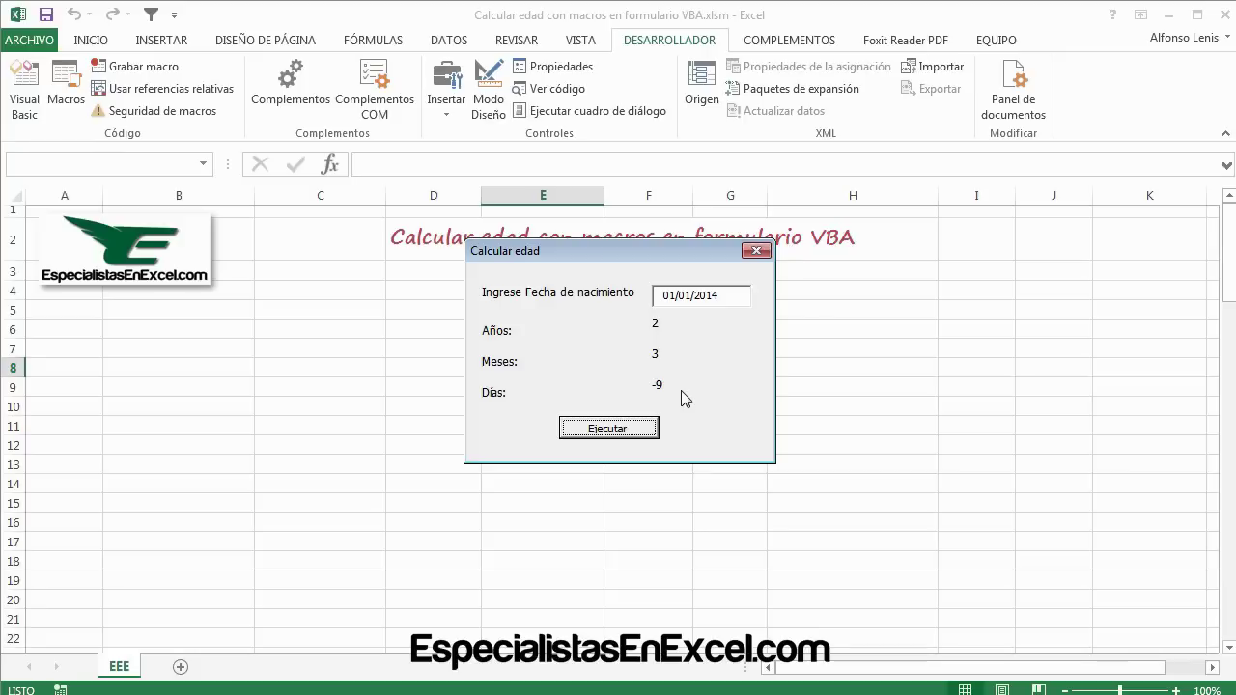
# - Close the form and wrap the qtyYear calculation in Int() in the Ejecutar Click code
pyautogui.click(756, 253)
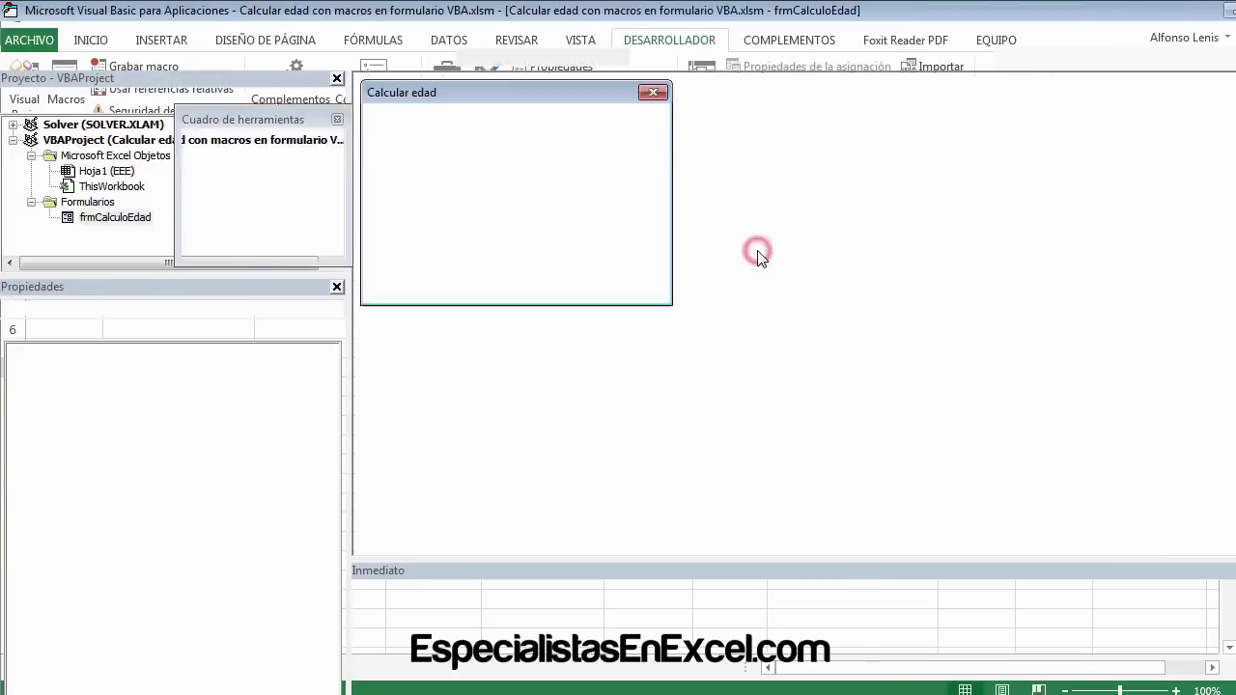
pyautogui.doubleClick(522, 270)
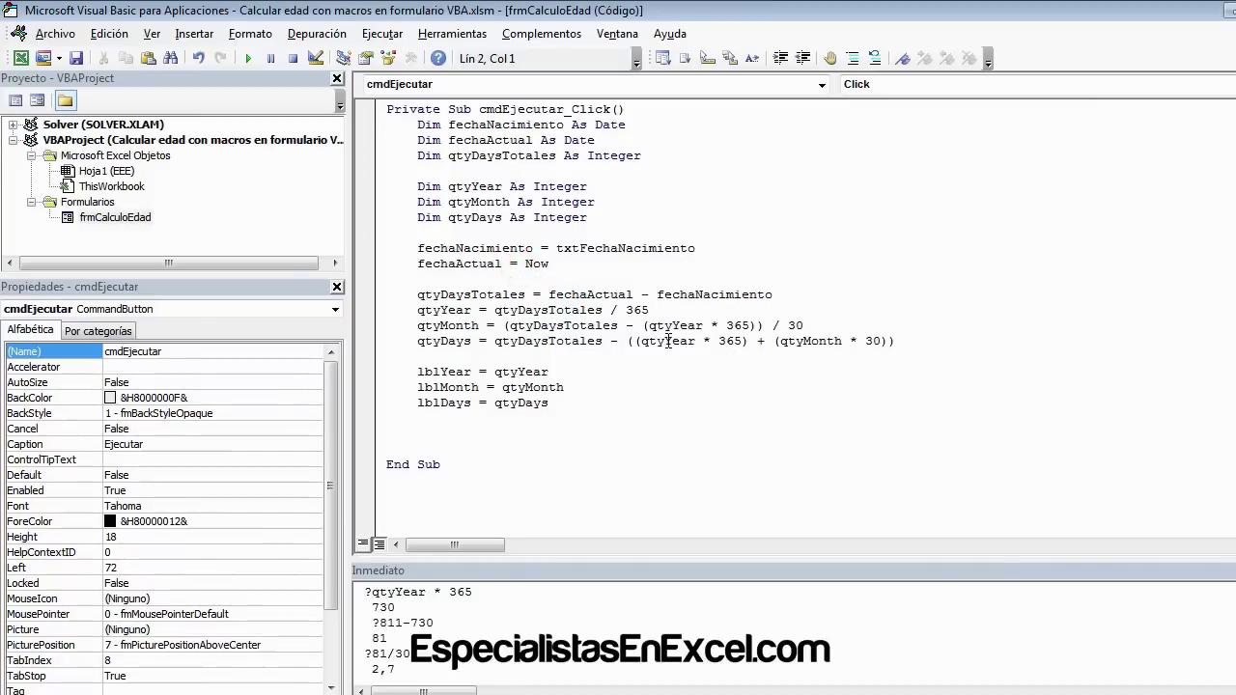
pyautogui.click(521, 327)
pyautogui.moveTo(648, 309); pyautogui.dragTo(597, 297)
pyautogui.click(602, 310)
pyautogui.click(494, 310)
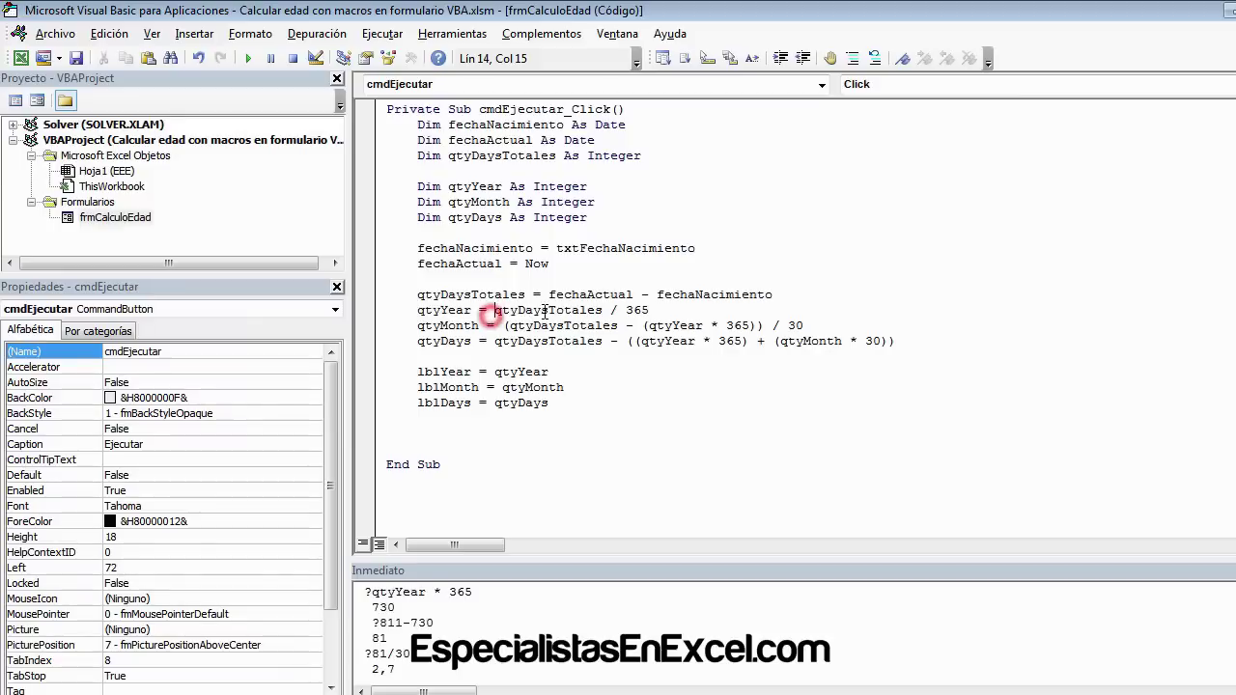
pyautogui.write('int')
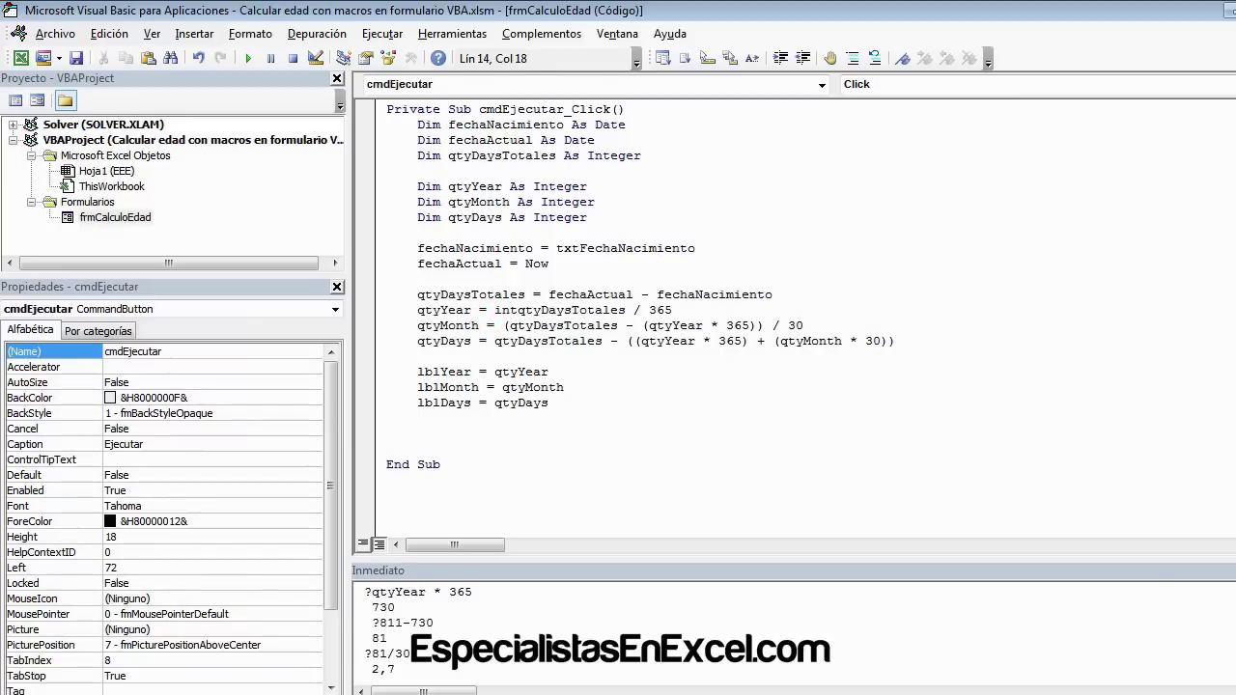
pyautogui.write('(')
pyautogui.click(689, 310)
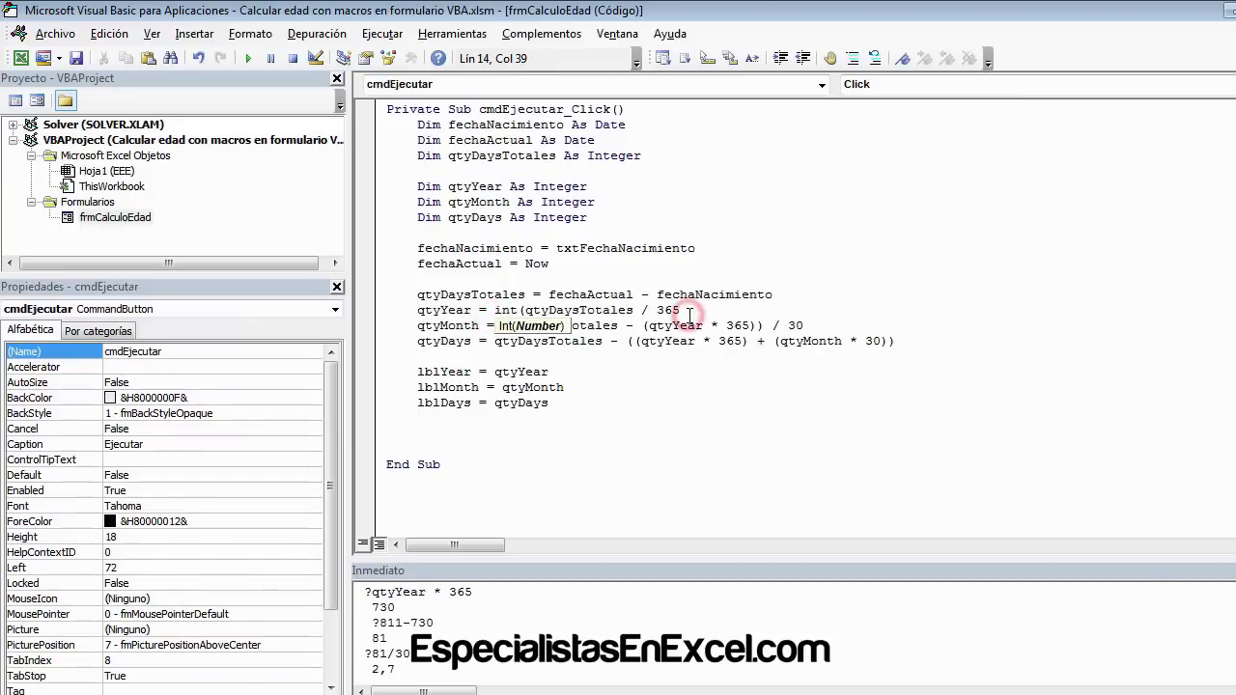
pyautogui.write(')')
pyautogui.click(556, 372)
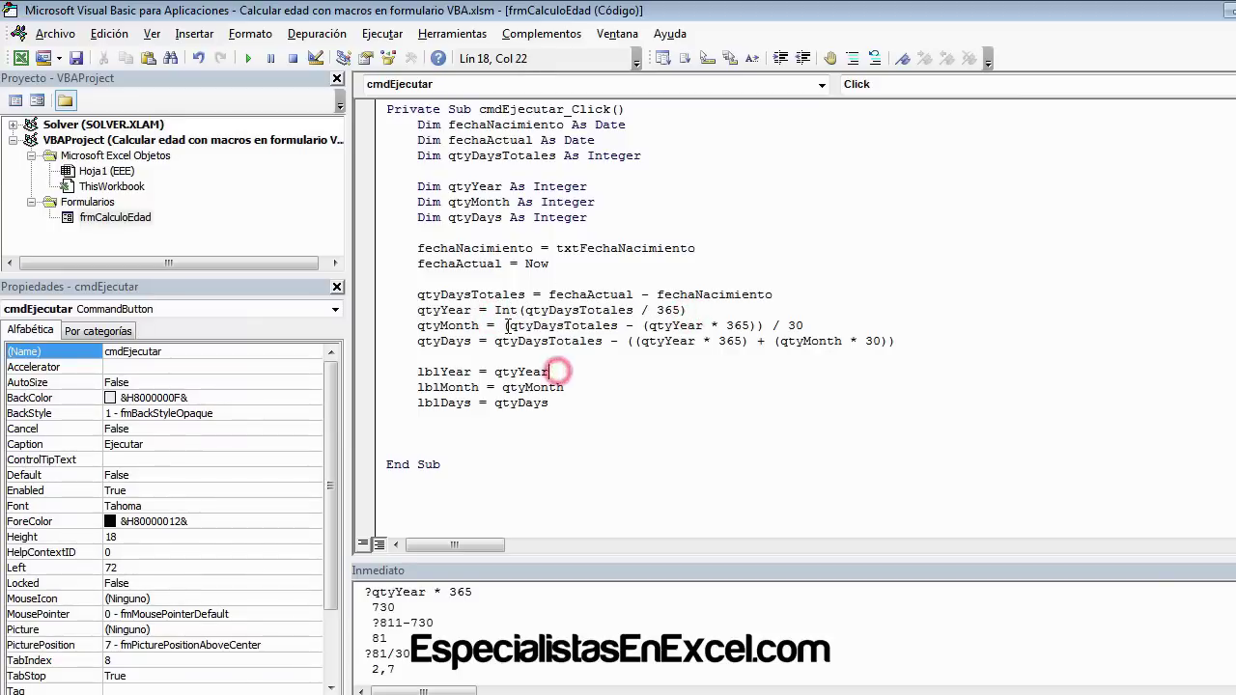
# - Wrap the qtyMonth calculation in Int() as well
pyautogui.click(506, 325)
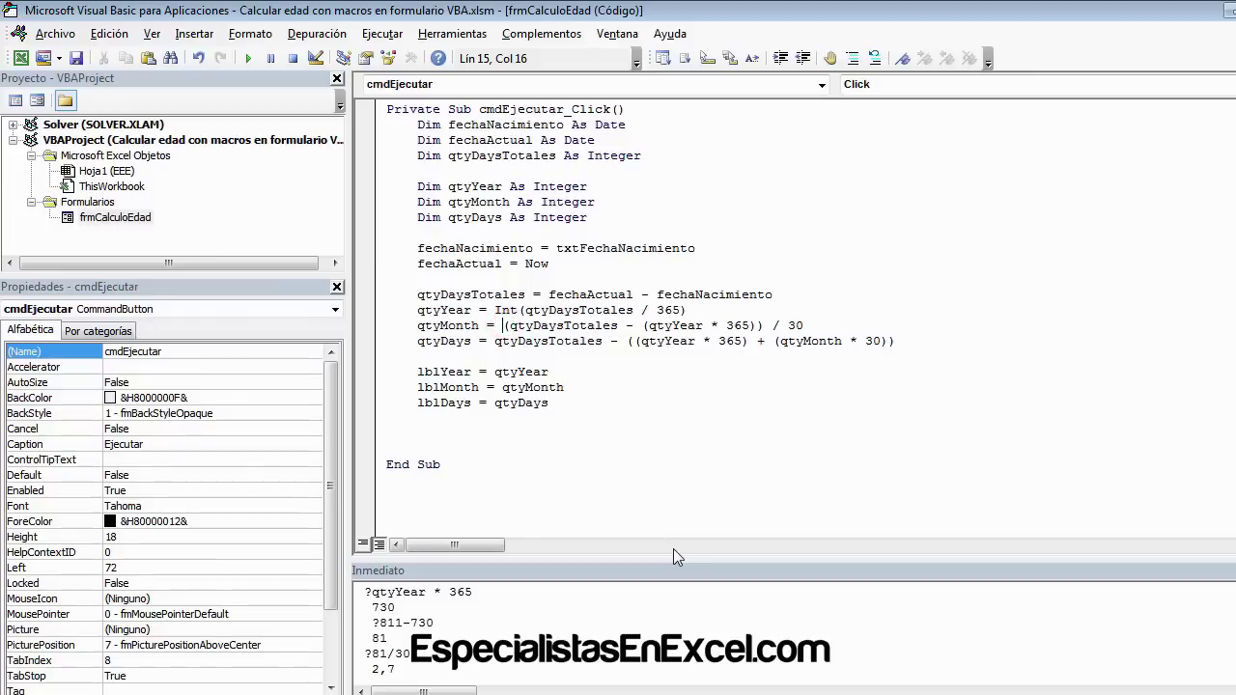
pyautogui.write('int')
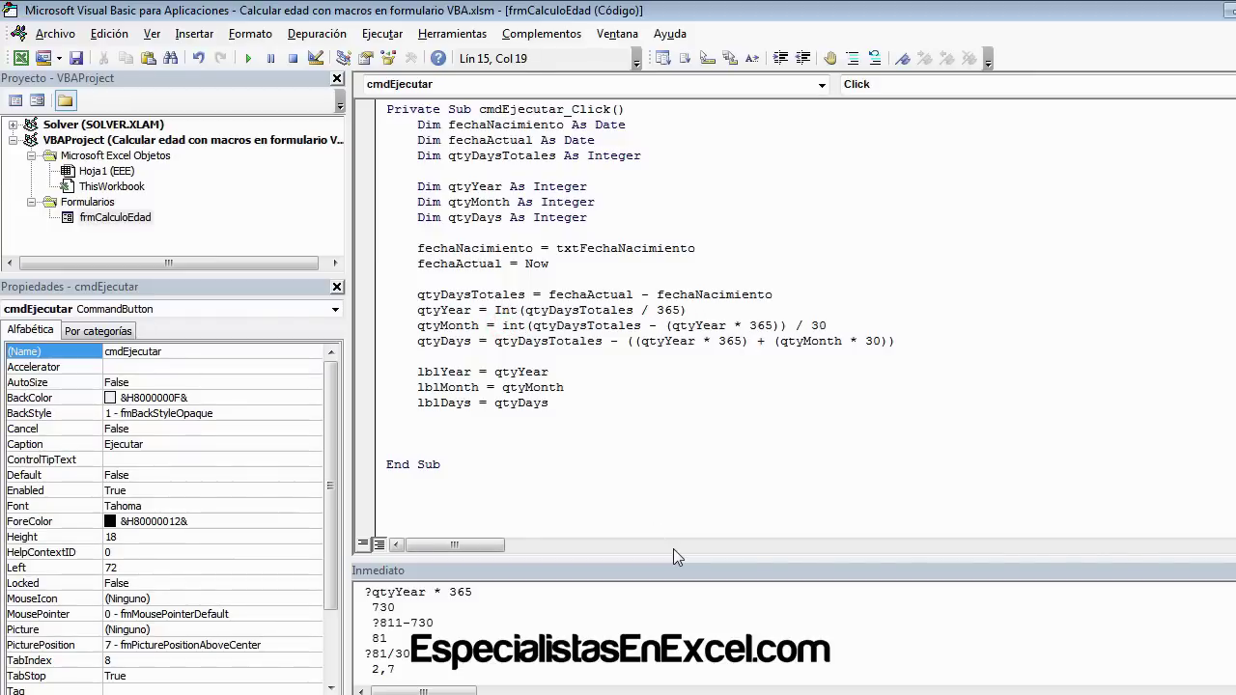
pyautogui.write('(')
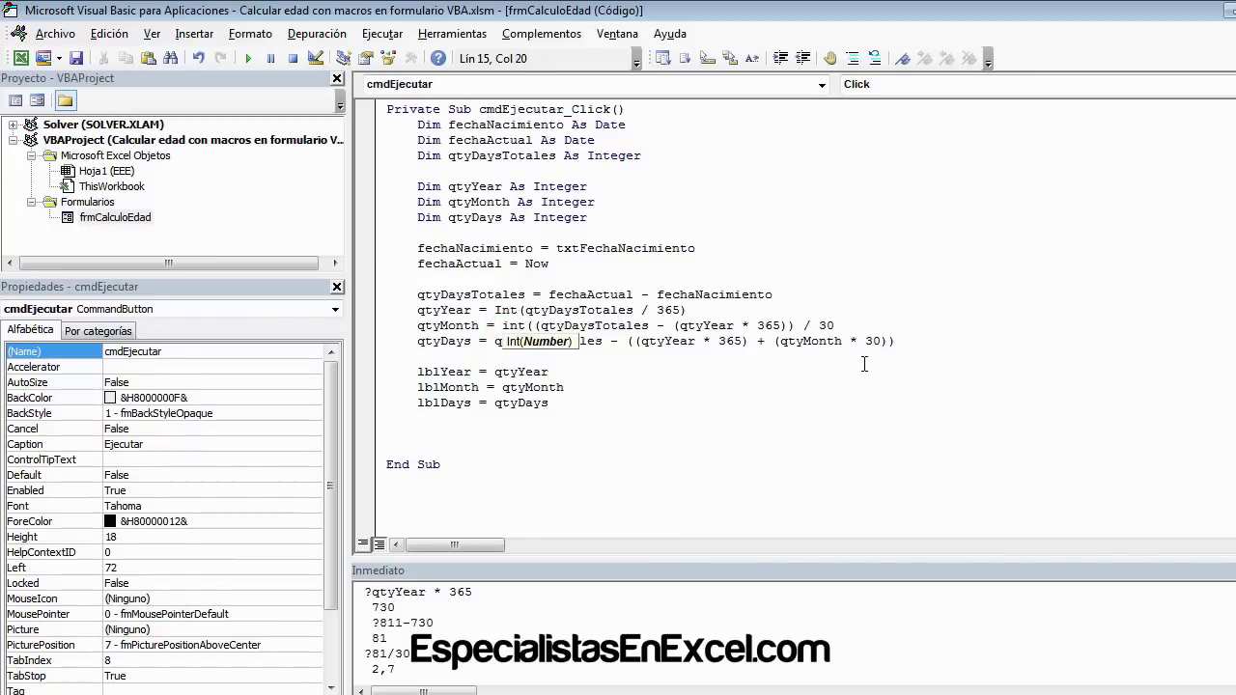
pyautogui.click(846, 326)
pyautogui.write(')')
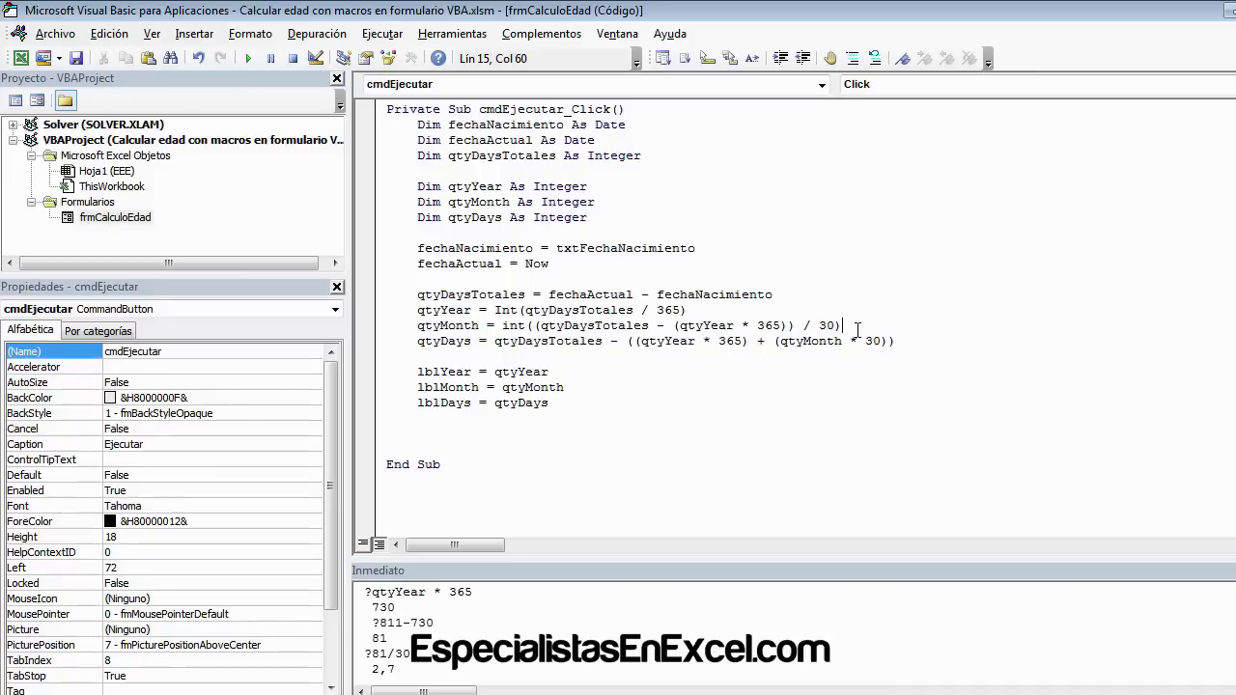
pyautogui.click(800, 388)
# - Review the qtyYear and qtyDays formulas, then select the frmCalculoEdad form to run it
pyautogui.moveTo(685, 309); pyautogui.dragTo(502, 313)
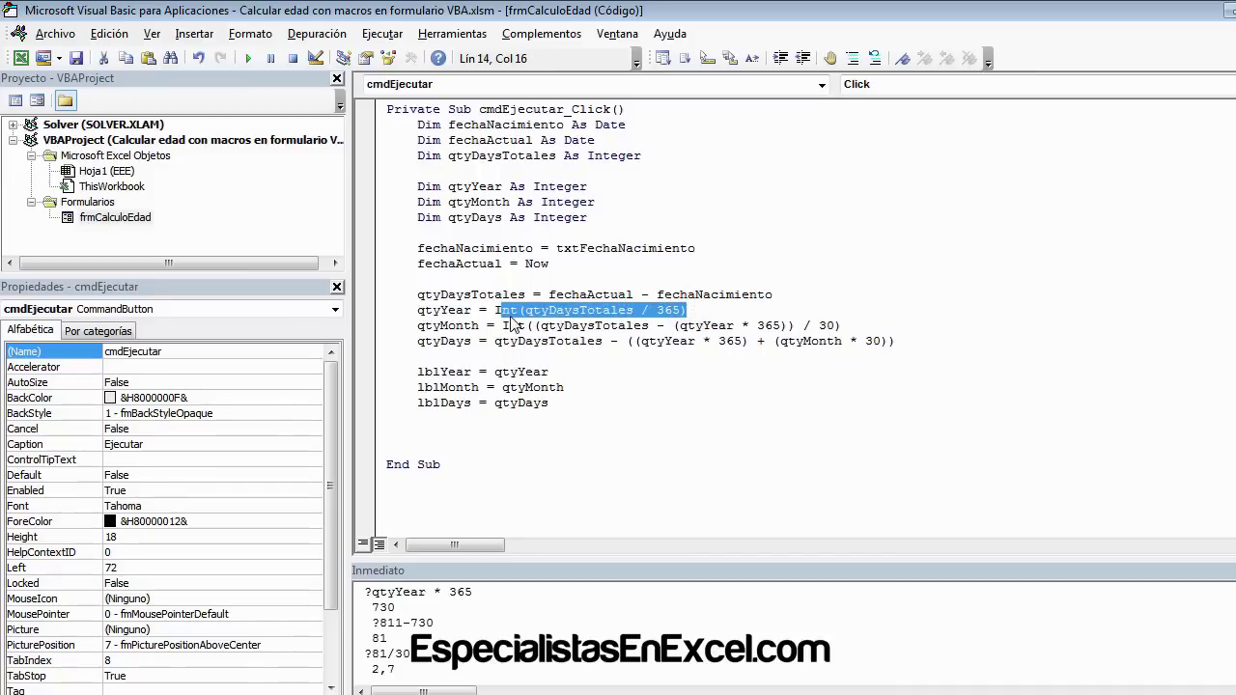
pyautogui.click(585, 342)
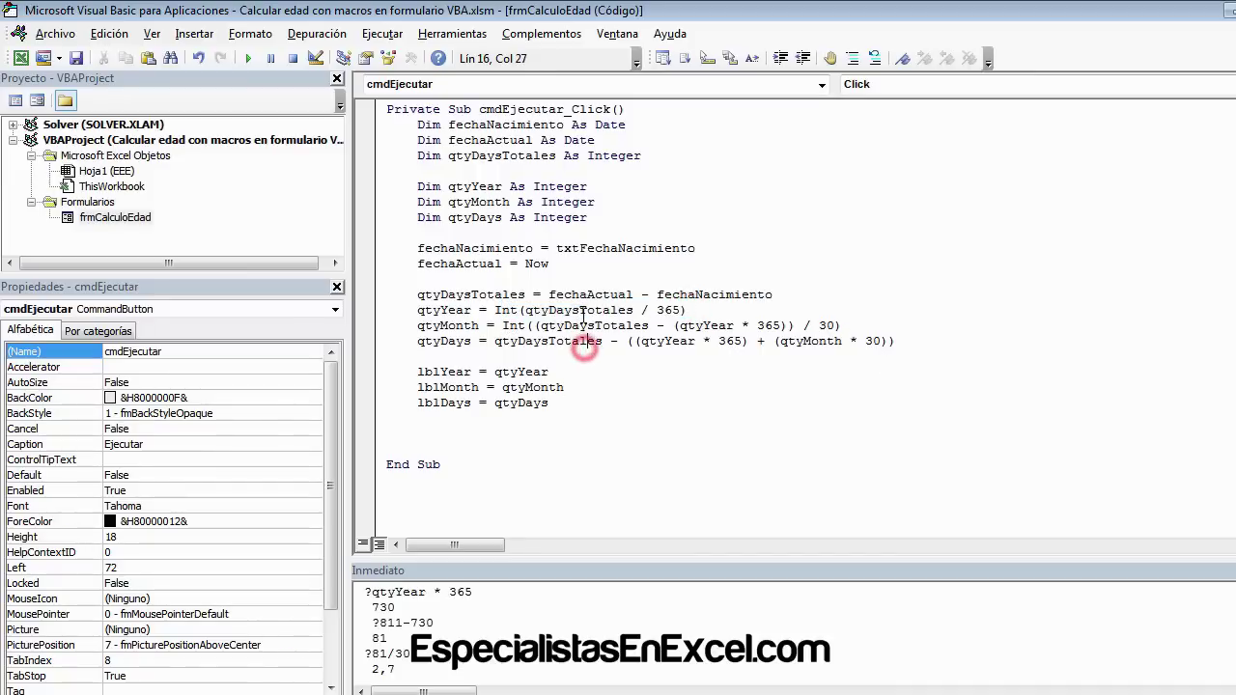
pyautogui.click(581, 310)
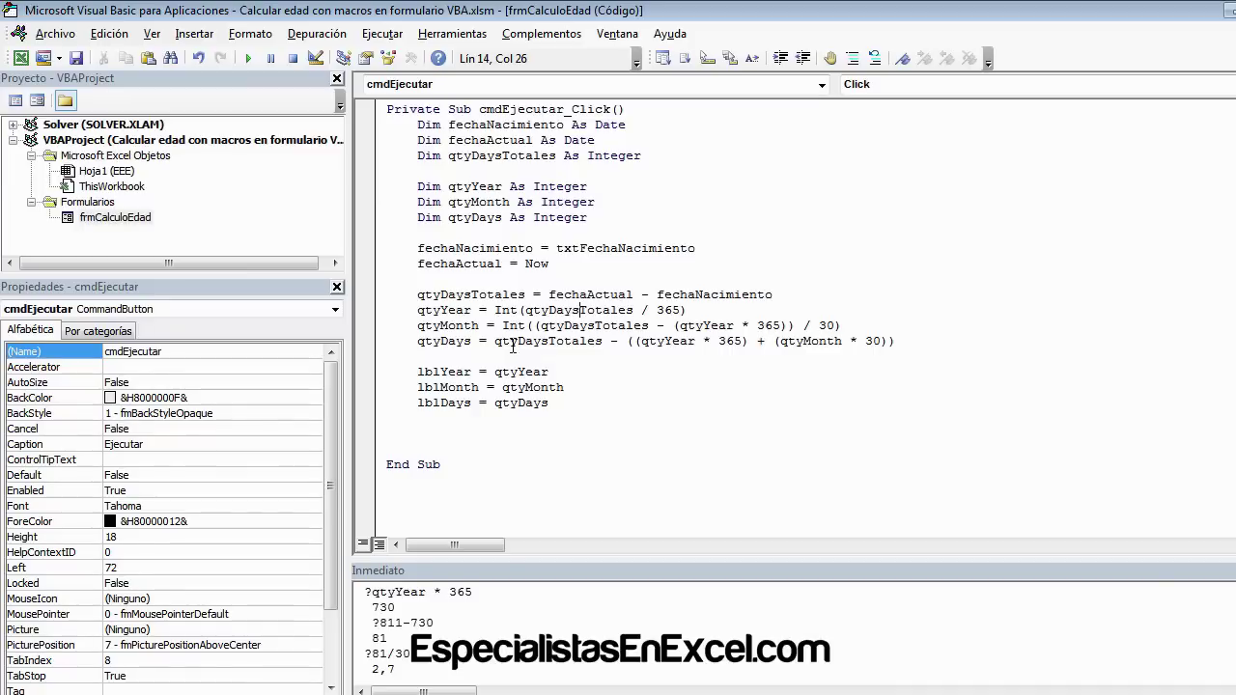
pyautogui.moveTo(492, 347); pyautogui.dragTo(889, 325)
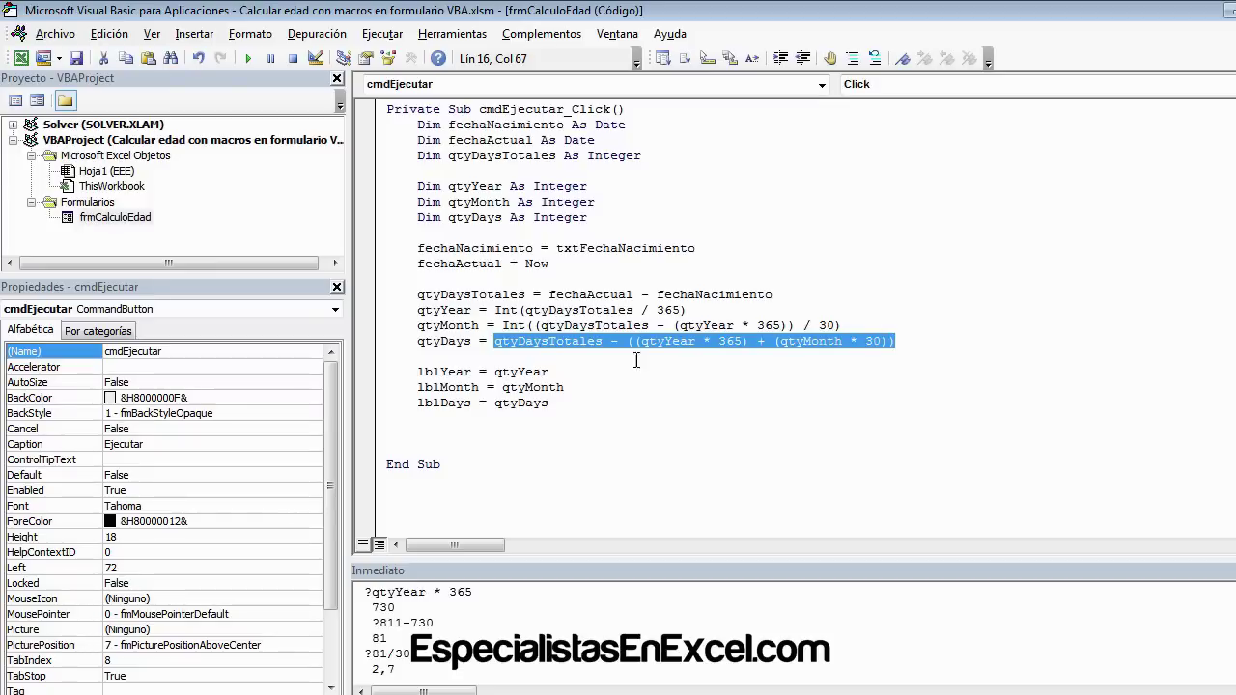
pyautogui.click(539, 352)
pyautogui.doubleClick(543, 341)
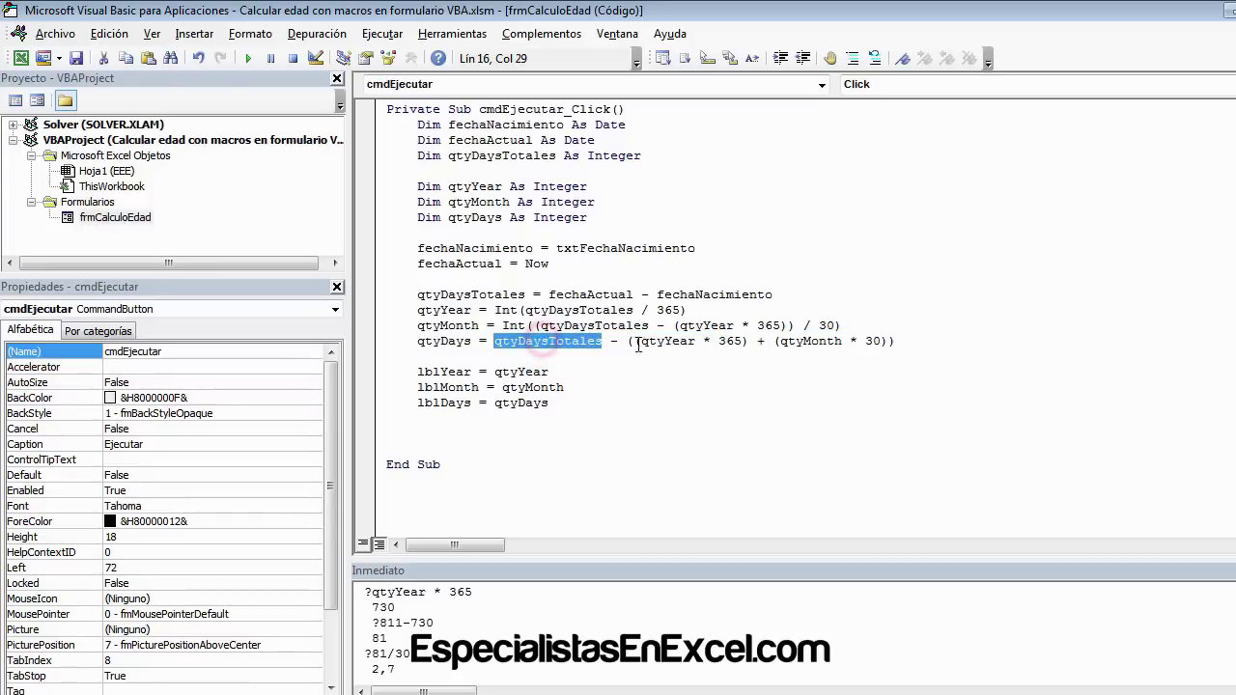
pyautogui.moveTo(625, 340); pyautogui.dragTo(917, 346)
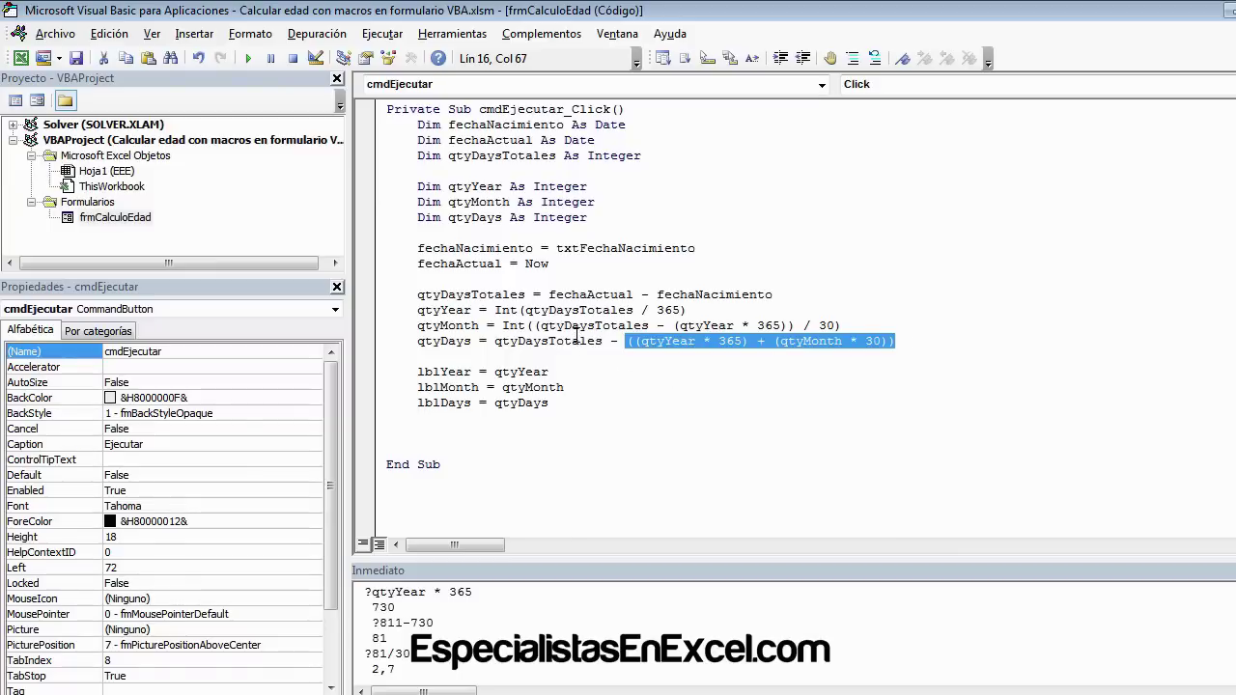
pyautogui.doubleClick(454, 340)
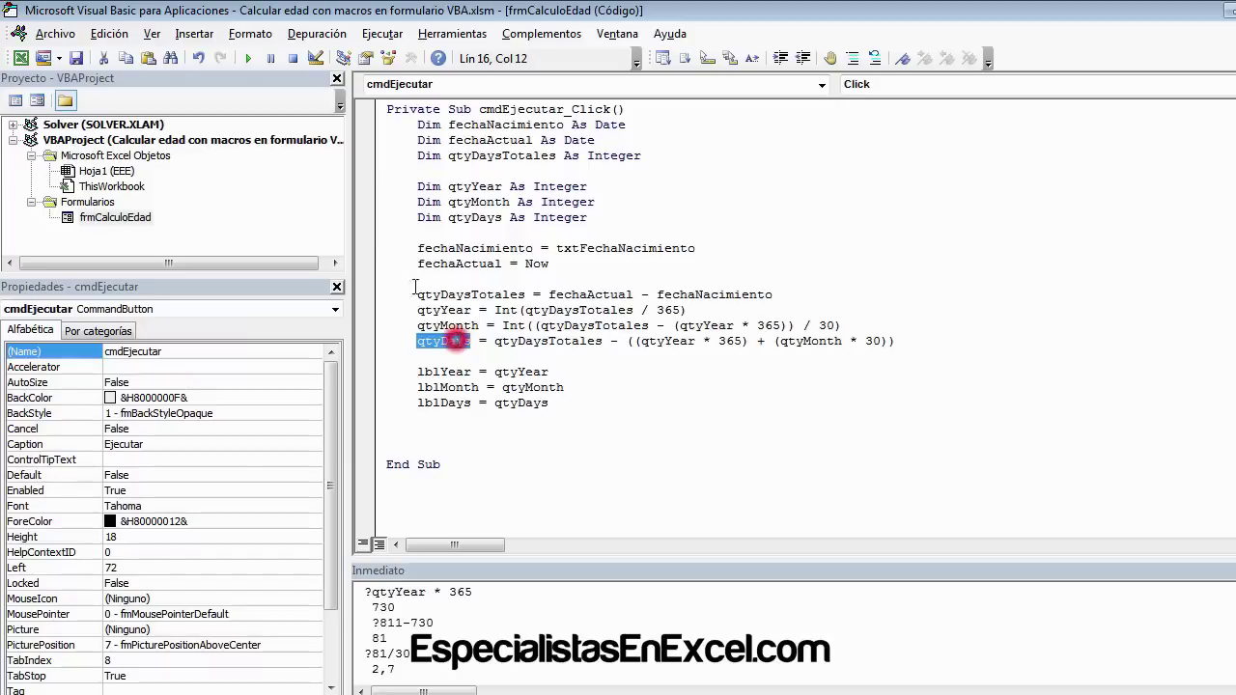
pyautogui.doubleClick(115, 218)
pyautogui.click(433, 90)
# - Run the form with birth date 01/01/2014, getting 2 years, 2 months, 21 days, then close it
pyautogui.click(248, 58)
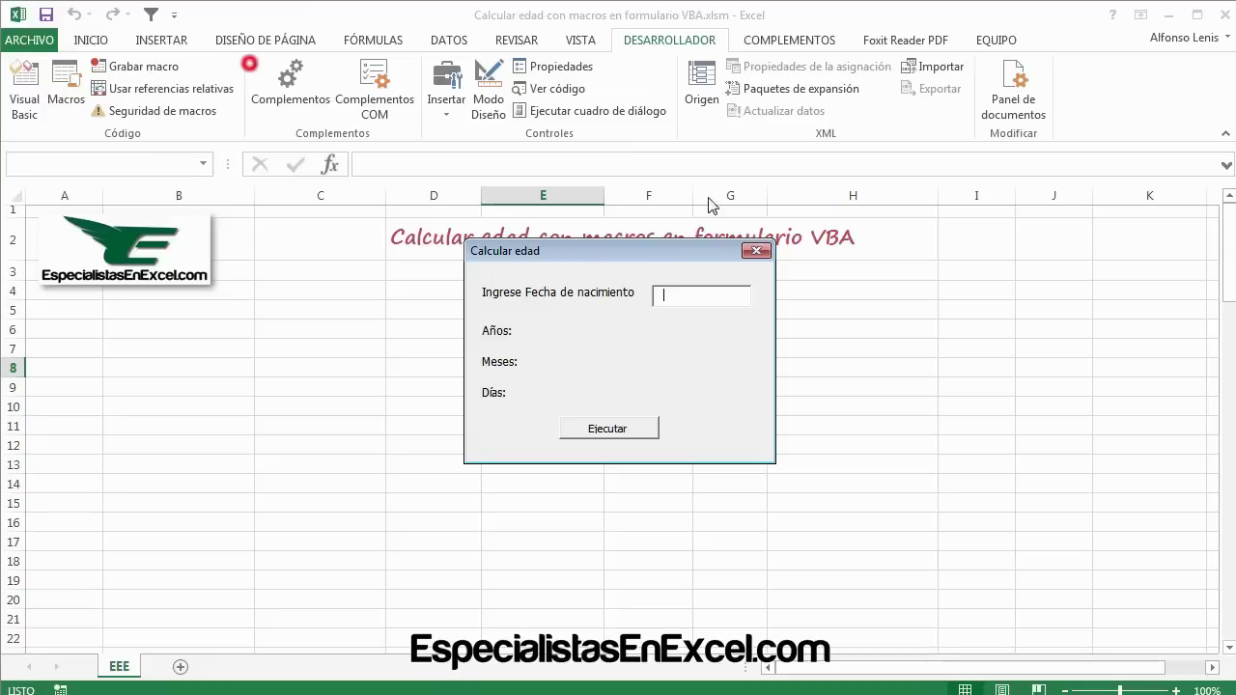
pyautogui.write('01')
pyautogui.write('/01')
pyautogui.write('/20')
pyautogui.write('14')
pyautogui.click(623, 432)
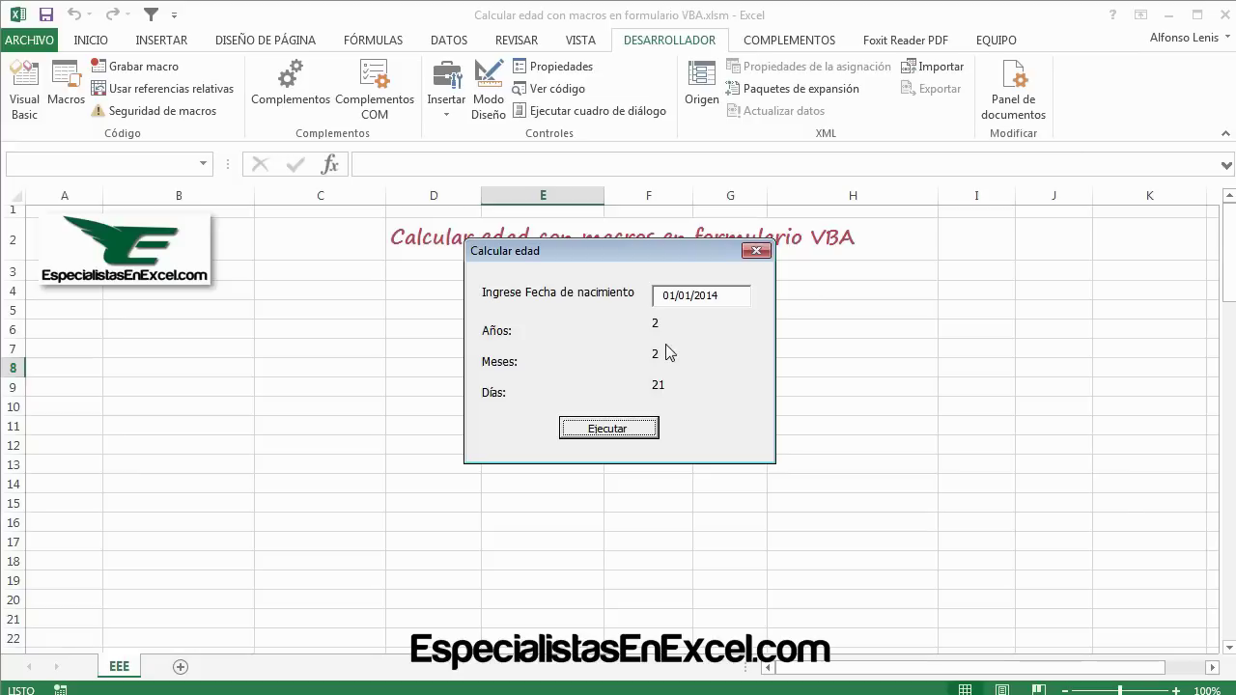
pyautogui.click(759, 250)
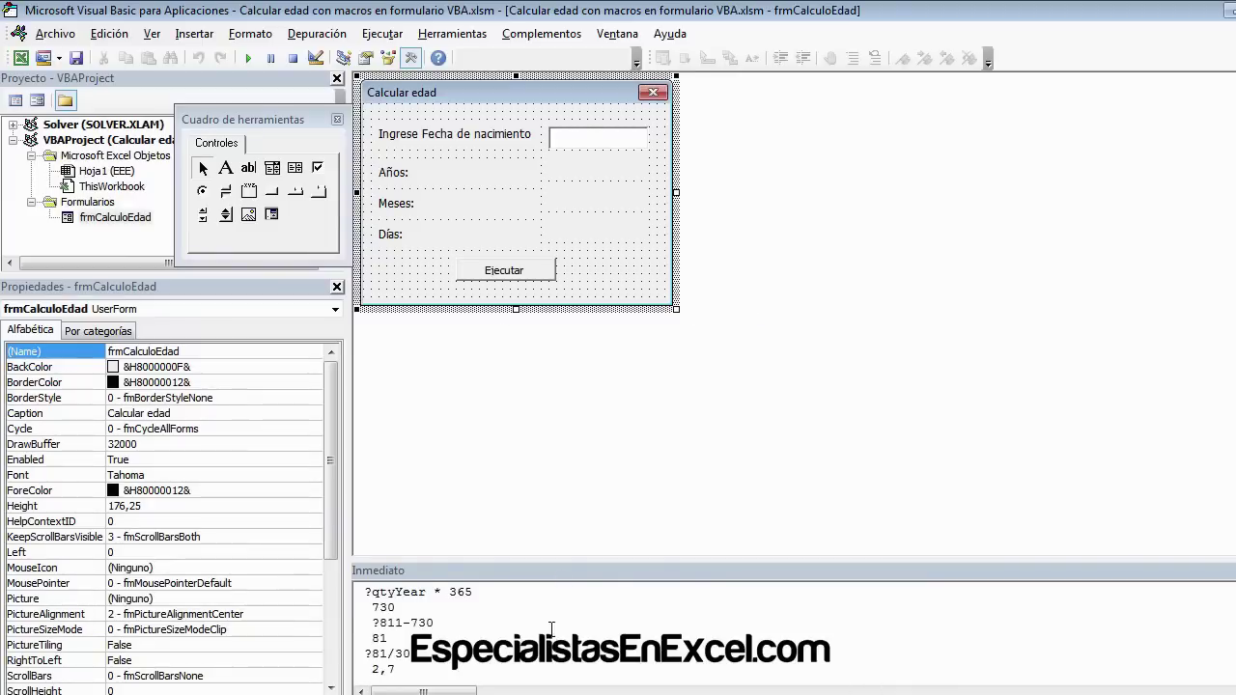
# - Return to the VBA editor and insert a new module from the Formularios folder's context menu
pyautogui.click(772, 657)
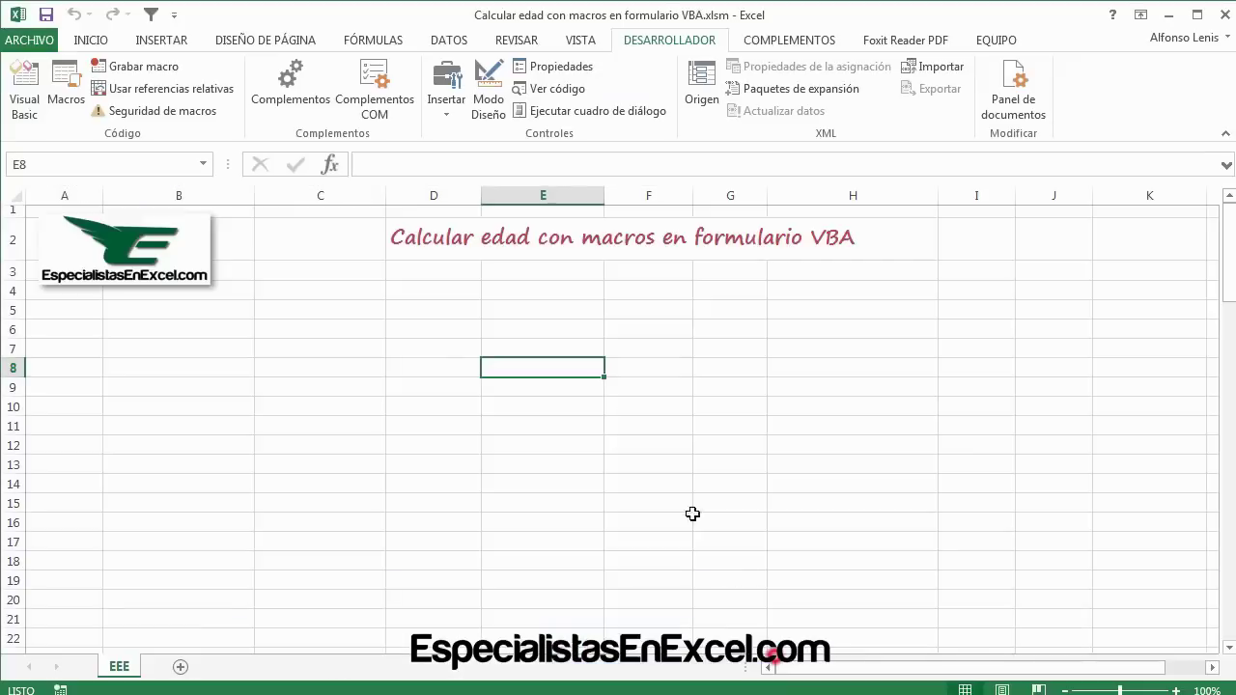
pyautogui.click(654, 310)
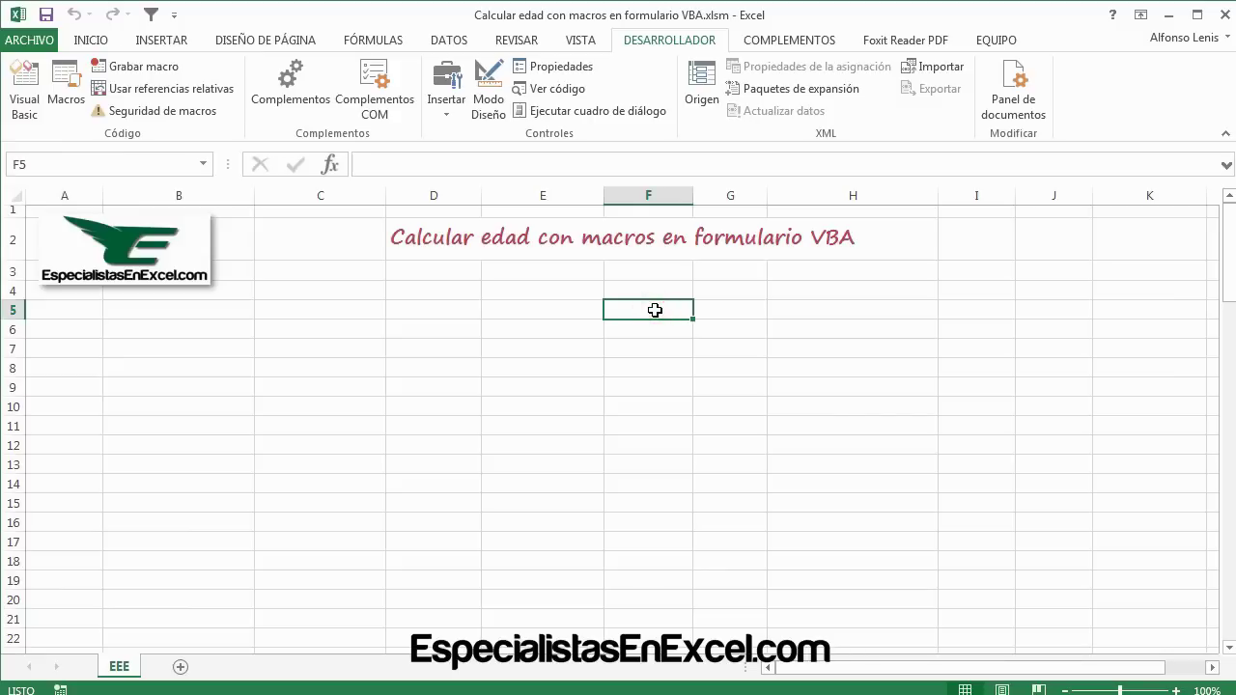
pyautogui.click(716, 322)
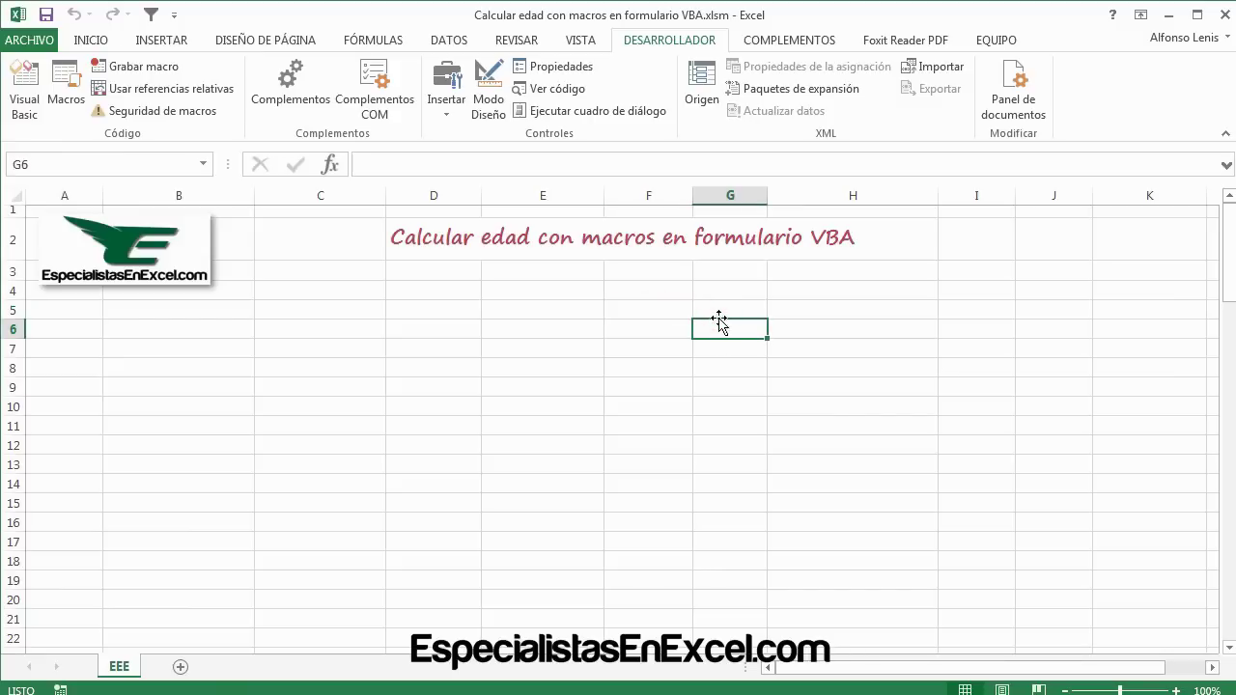
pyautogui.click(808, 688)
pyautogui.click(788, 678)
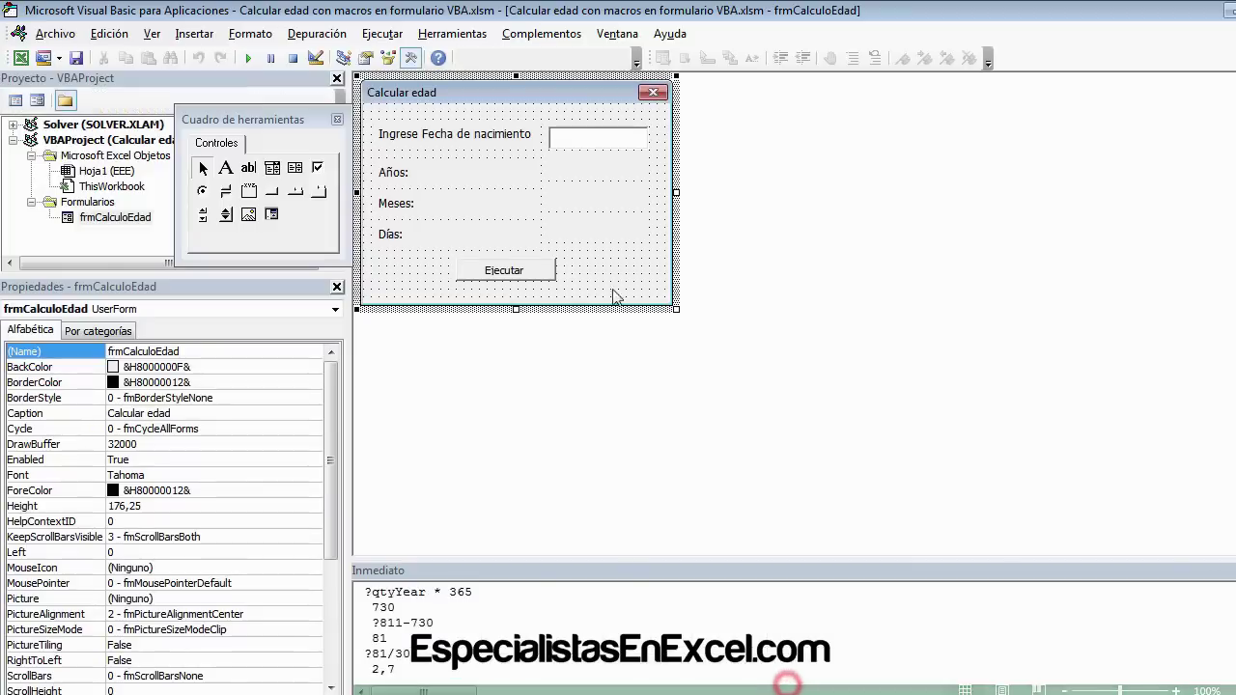
pyautogui.click(97, 202)
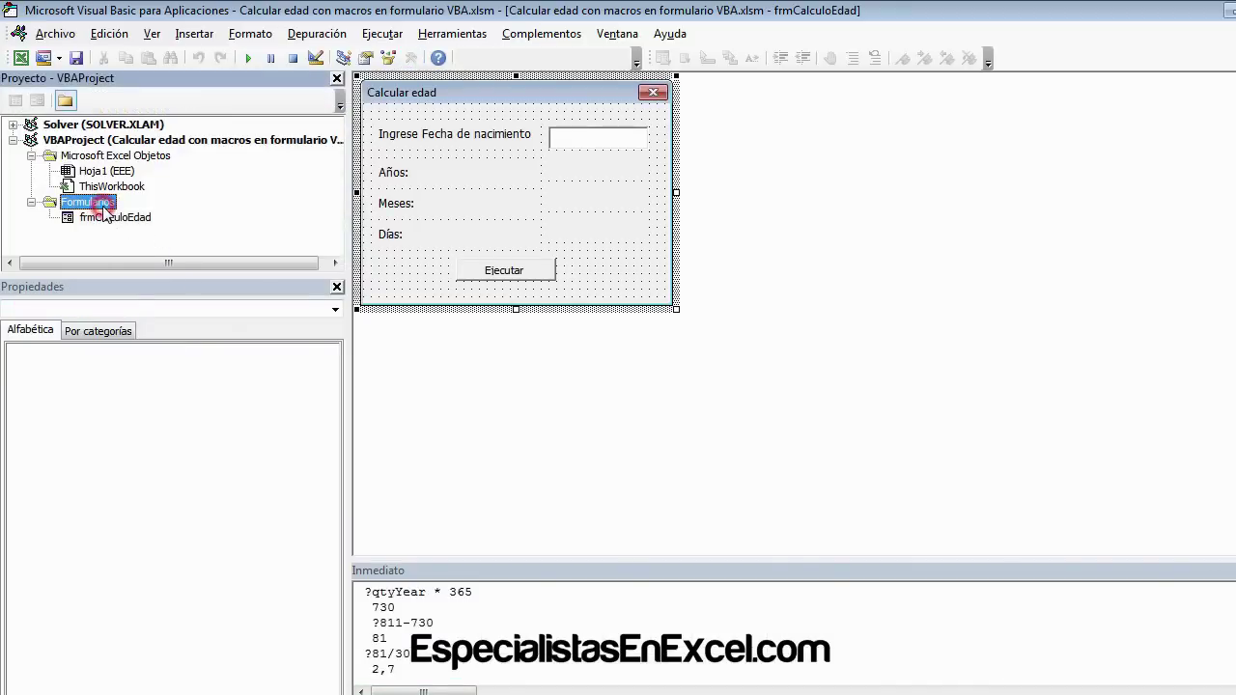
pyautogui.rightClick(104, 205)
pyautogui.moveTo(155, 288)
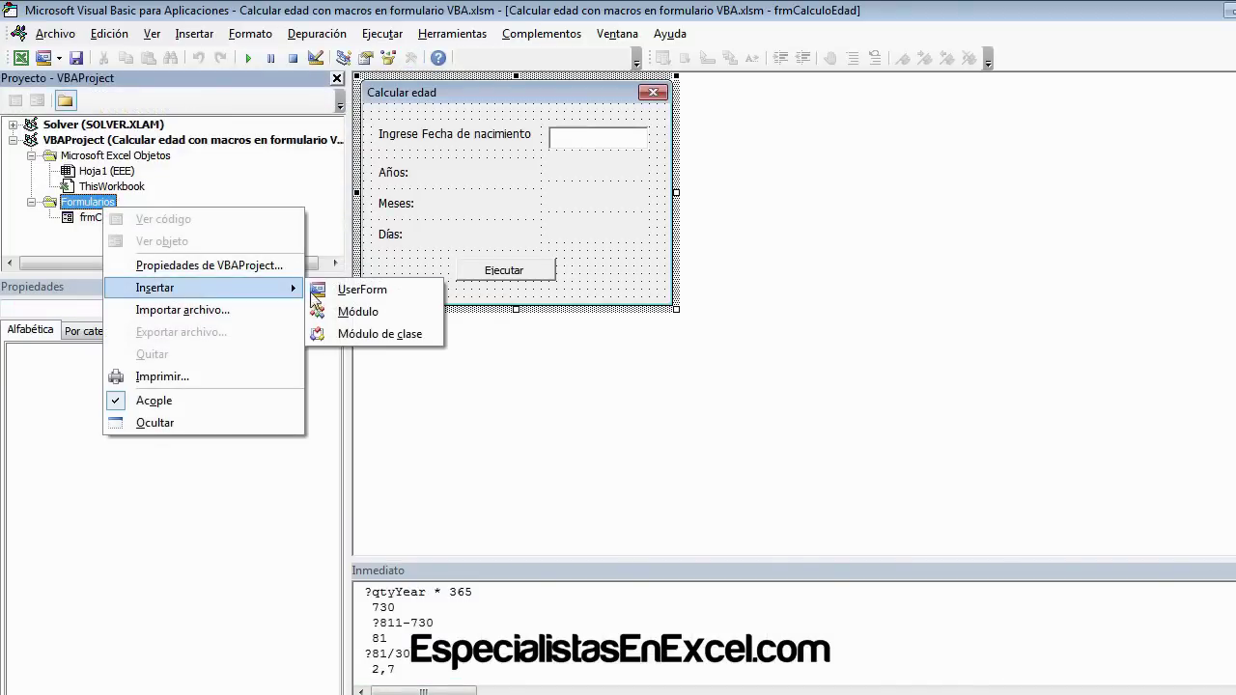
pyautogui.click(353, 311)
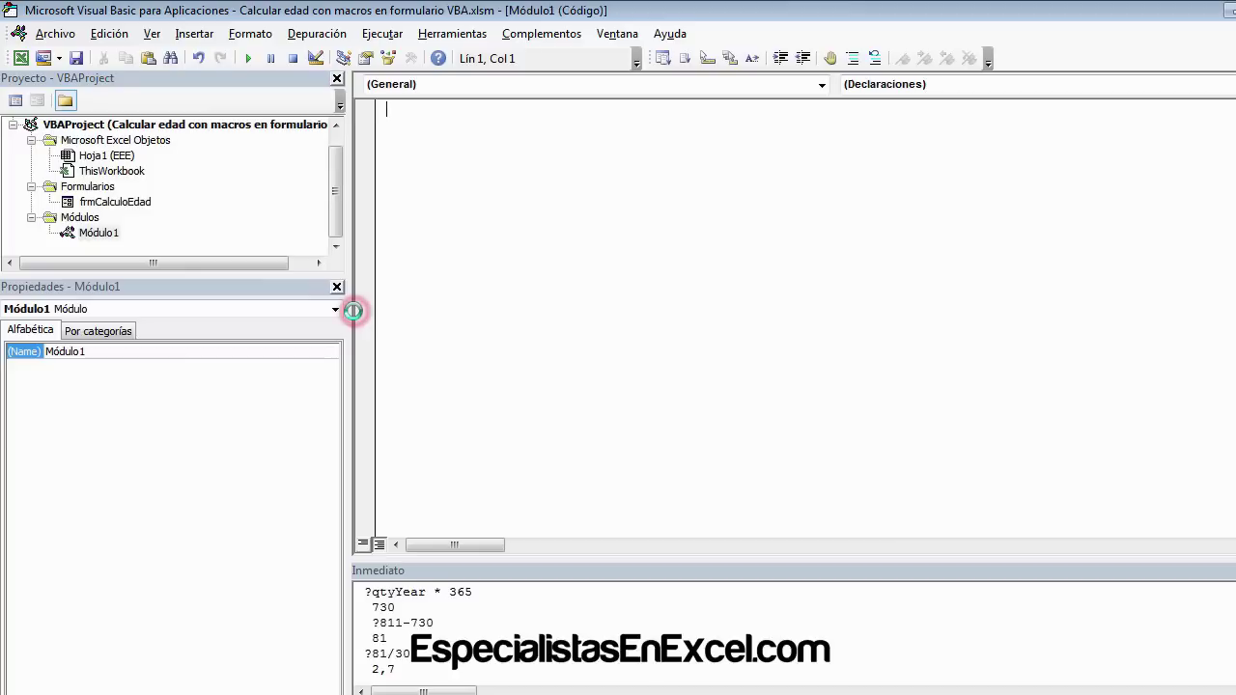
# - Write Sub llamarFormulario() containing frmCalculoEdad.Show in Módulo1
pyautogui.click(457, 114)
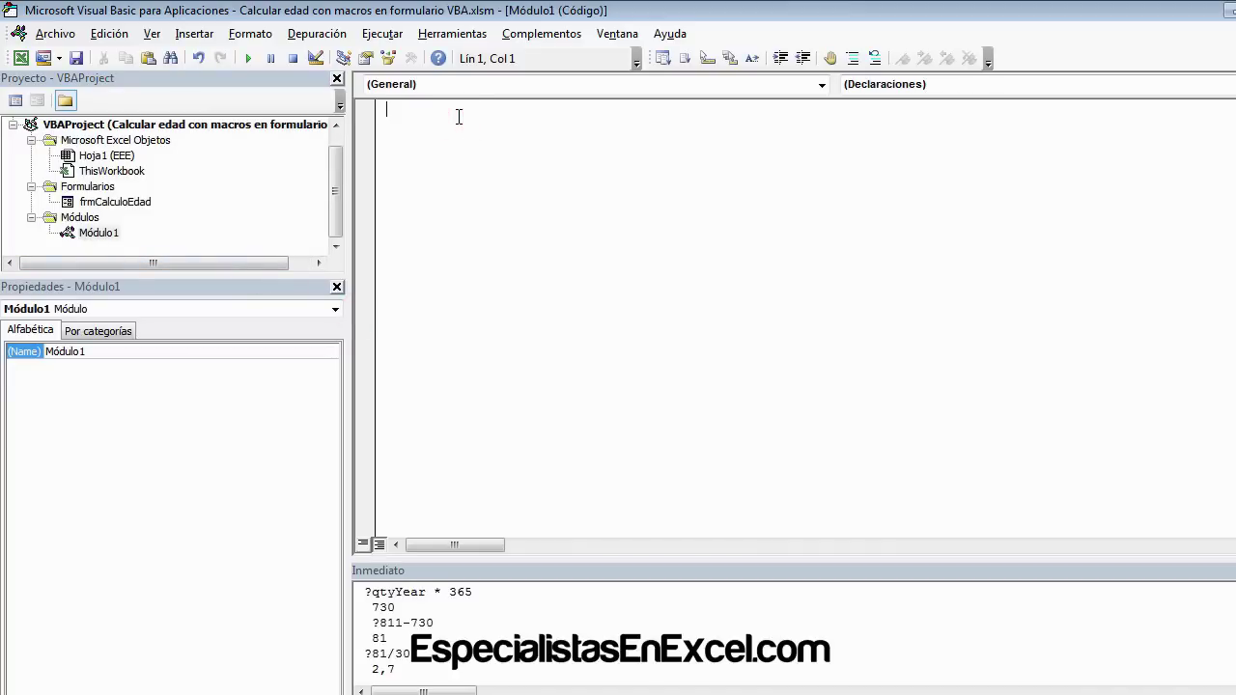
pyautogui.write('sub ')
pyautogui.write('llamar')
pyautogui.write('Formular')
pyautogui.write('io')
pyautogui.press('Return')
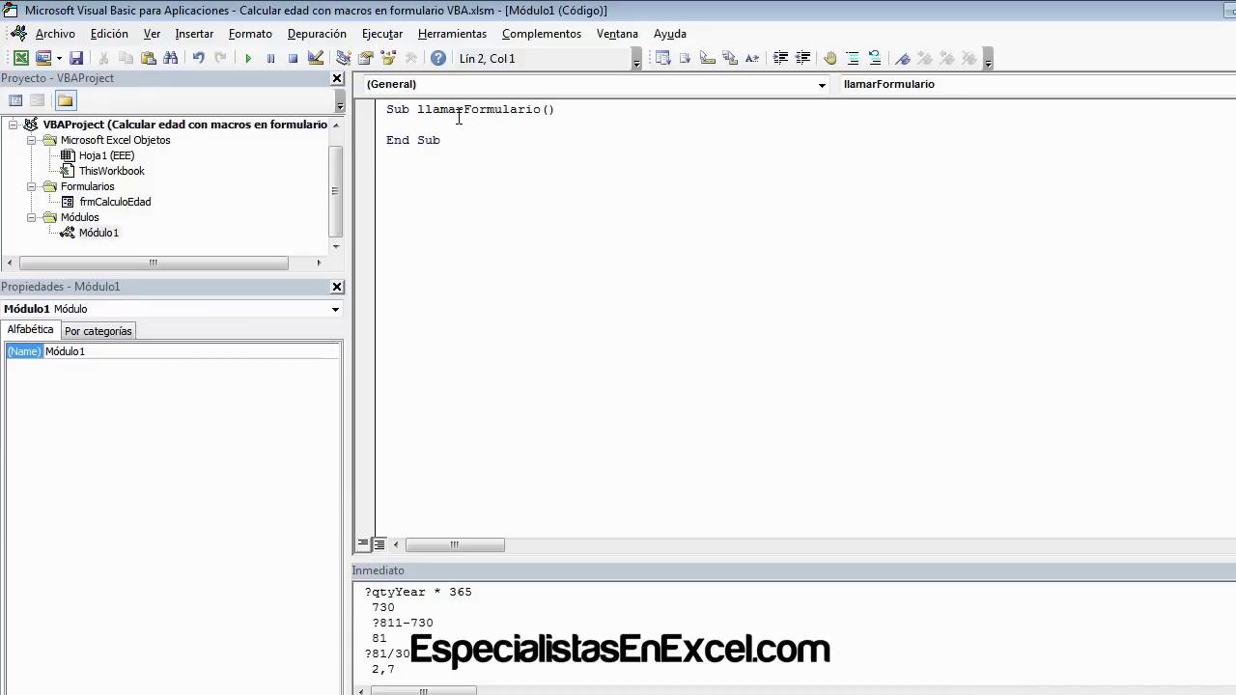
pyautogui.write('fr')
pyautogui.write('m')
pyautogui.hotkey('ctrl', 'space')
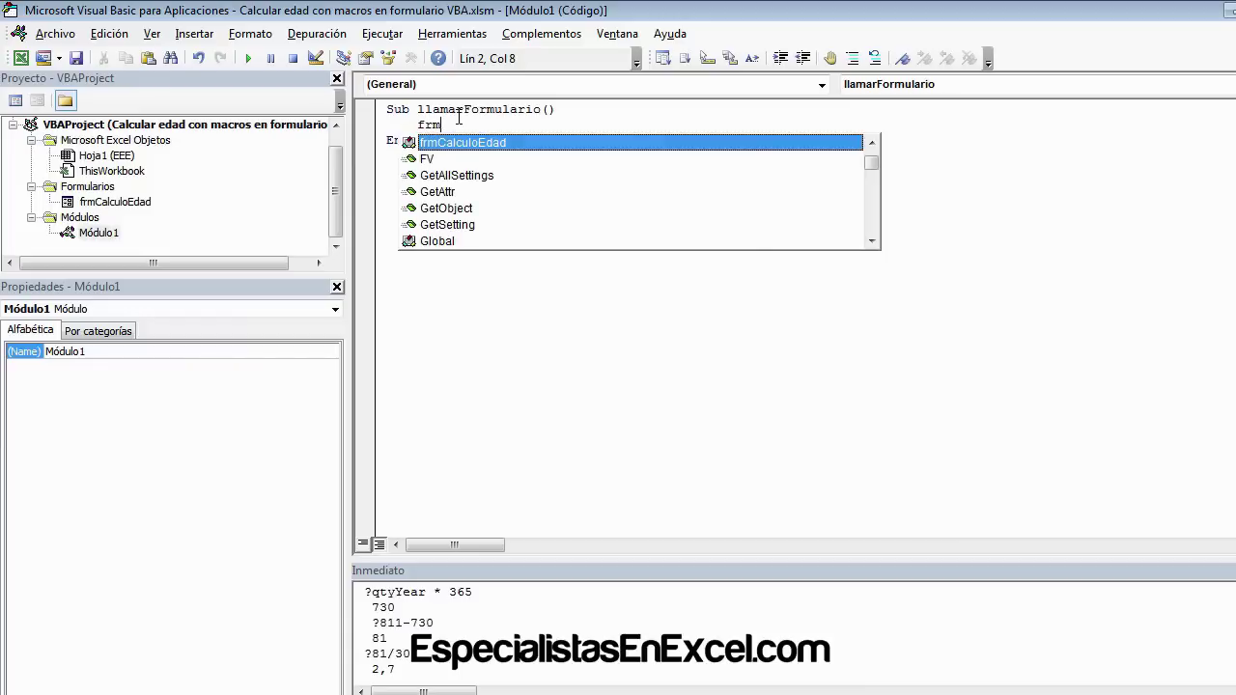
pyautogui.press('Tab')
pyautogui.write('.')
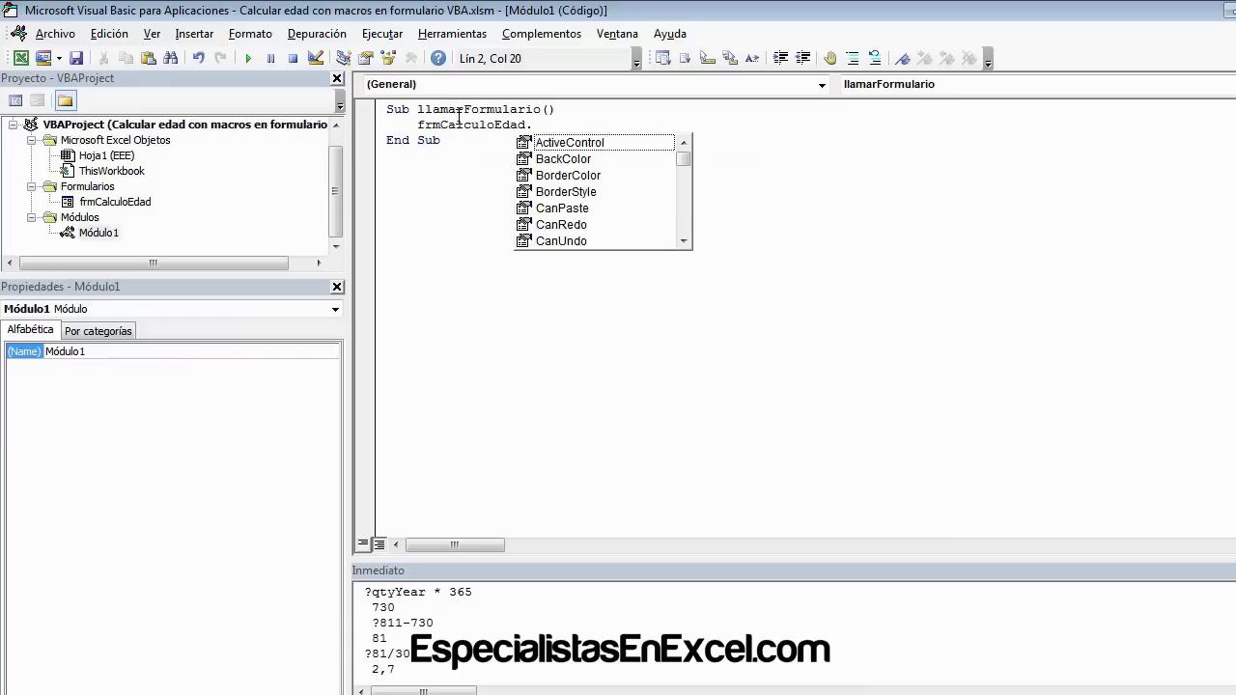
pyautogui.write('sh')
pyautogui.press('Tab')
pyautogui.press('Down')
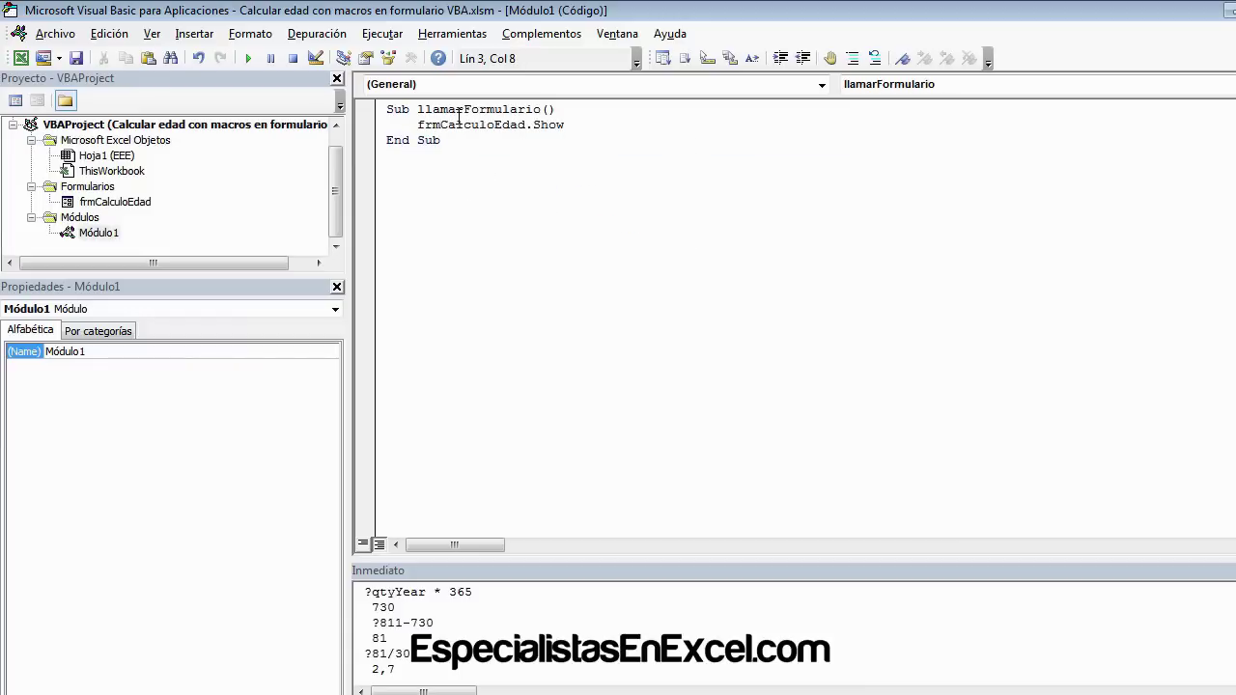
# - Save the workbook with the new macro and return to the worksheet with Alt+F11
pyautogui.doubleClick(459, 109)
pyautogui.click(467, 150)
pyautogui.moveTo(416, 113)
pyautogui.mouseDown()
pyautogui.moveTo(548, 113)
pyautogui.moveTo(425, 126)
pyautogui.mouseUp()
pyautogui.click(470, 184)
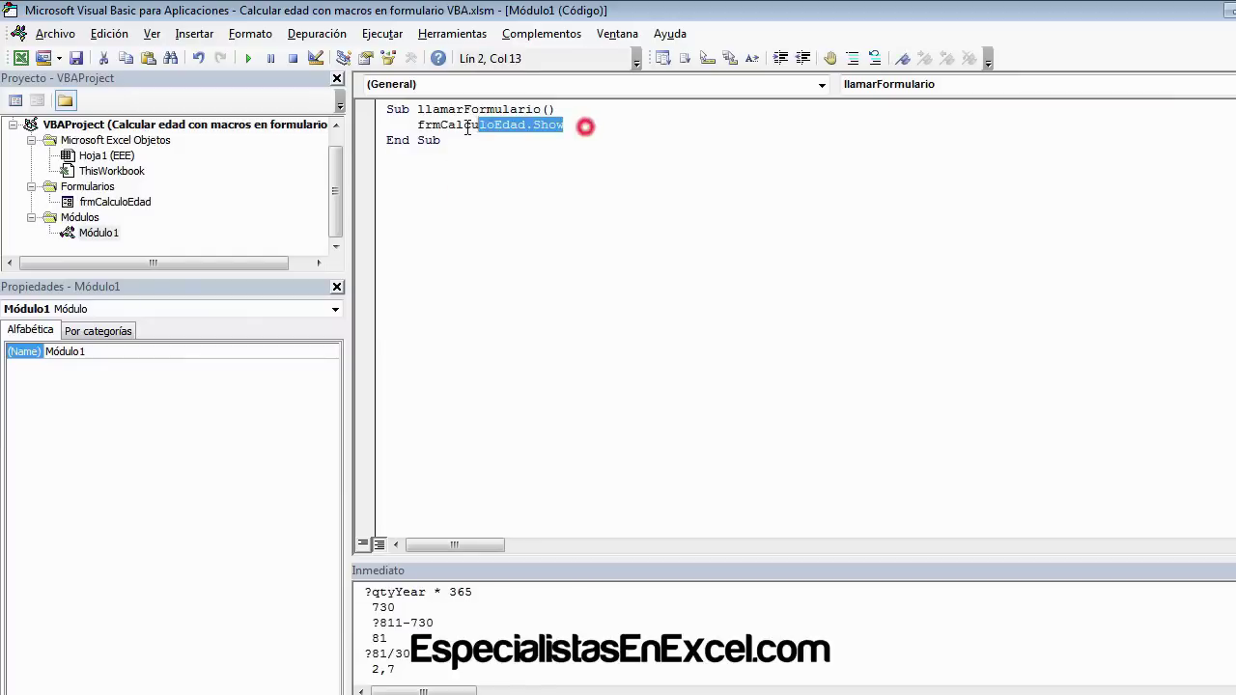
pyautogui.click(77, 58)
pyautogui.hotkey('alt', 'F11')
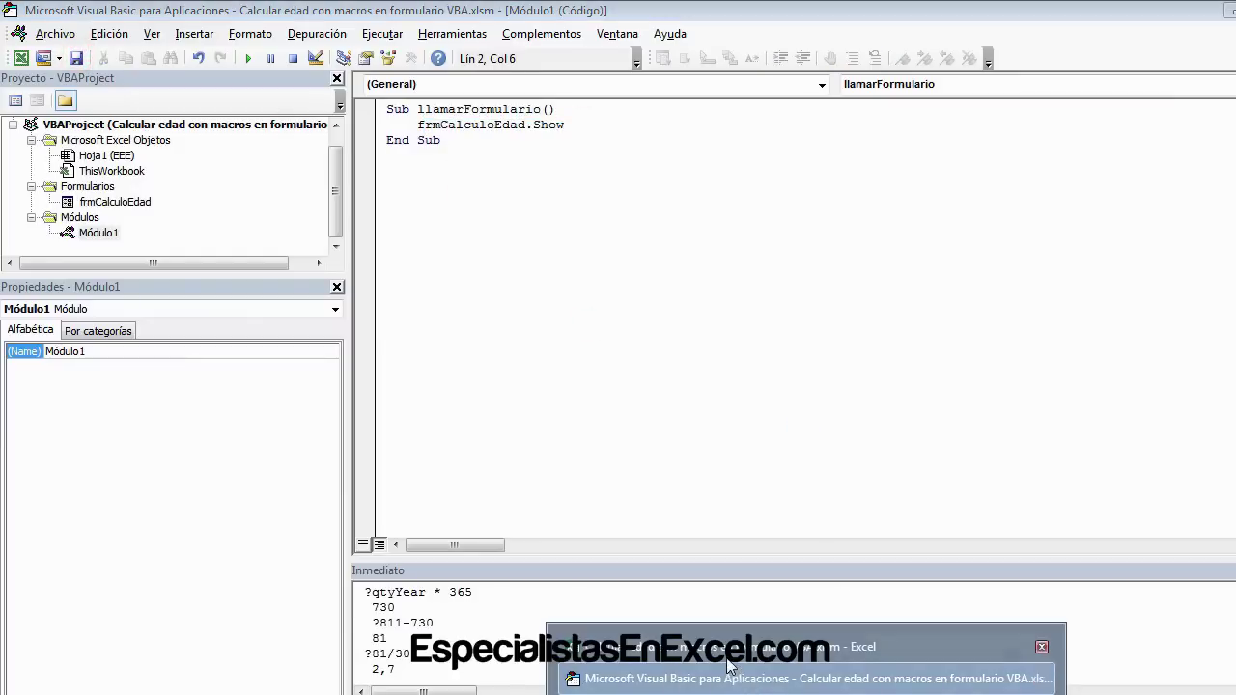
# - Draw a form button near row 5 and assign it the llamarFormulario macro
pyautogui.click(624, 346)
pyautogui.click(445, 108)
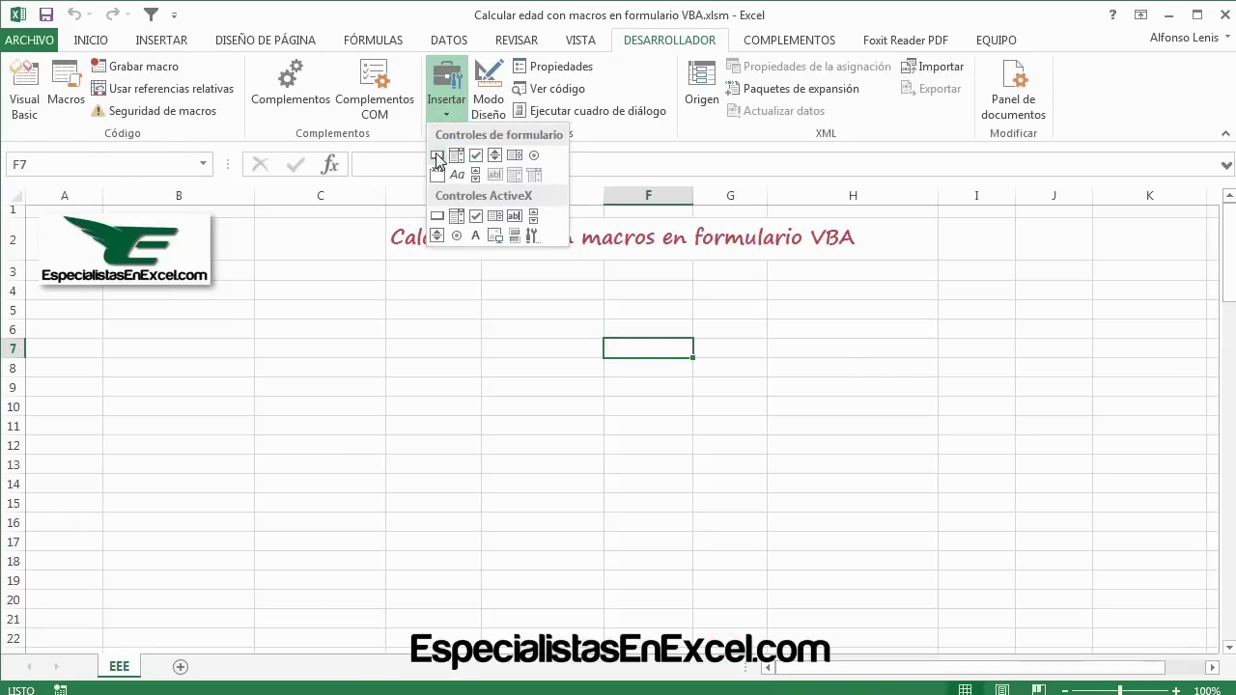
pyautogui.click(437, 156)
pyautogui.moveTo(470, 297); pyautogui.dragTo(572, 325)
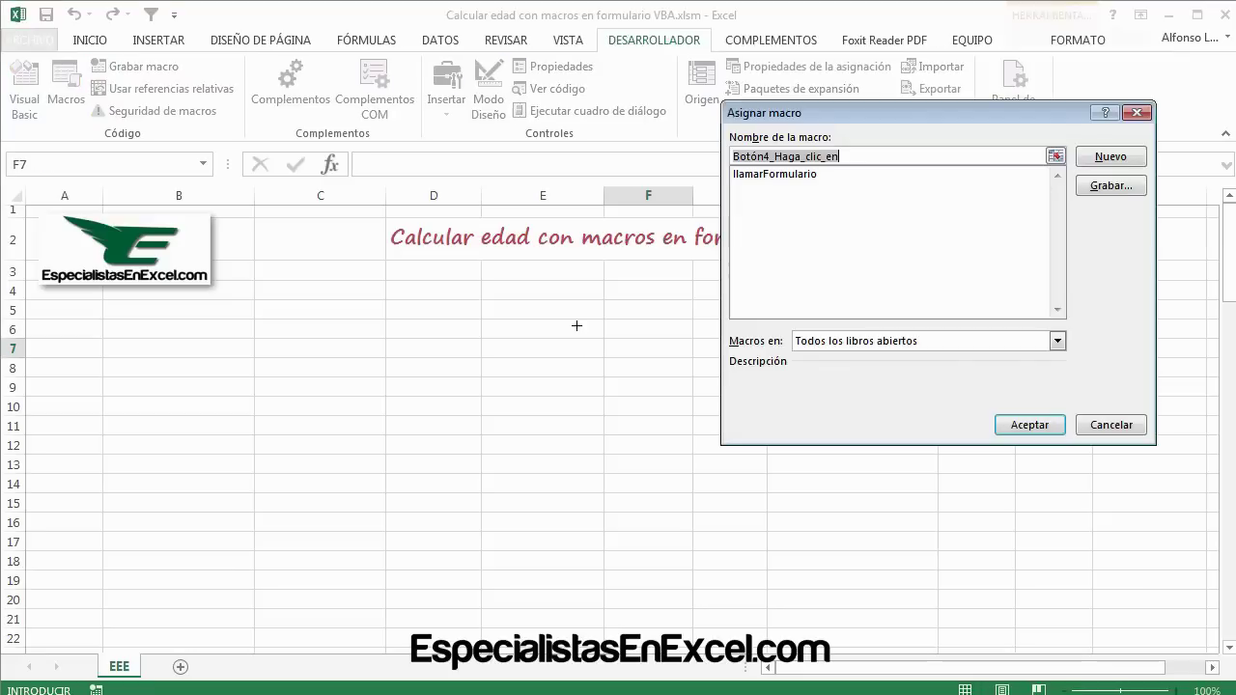
pyautogui.click(778, 174)
pyautogui.click(1029, 426)
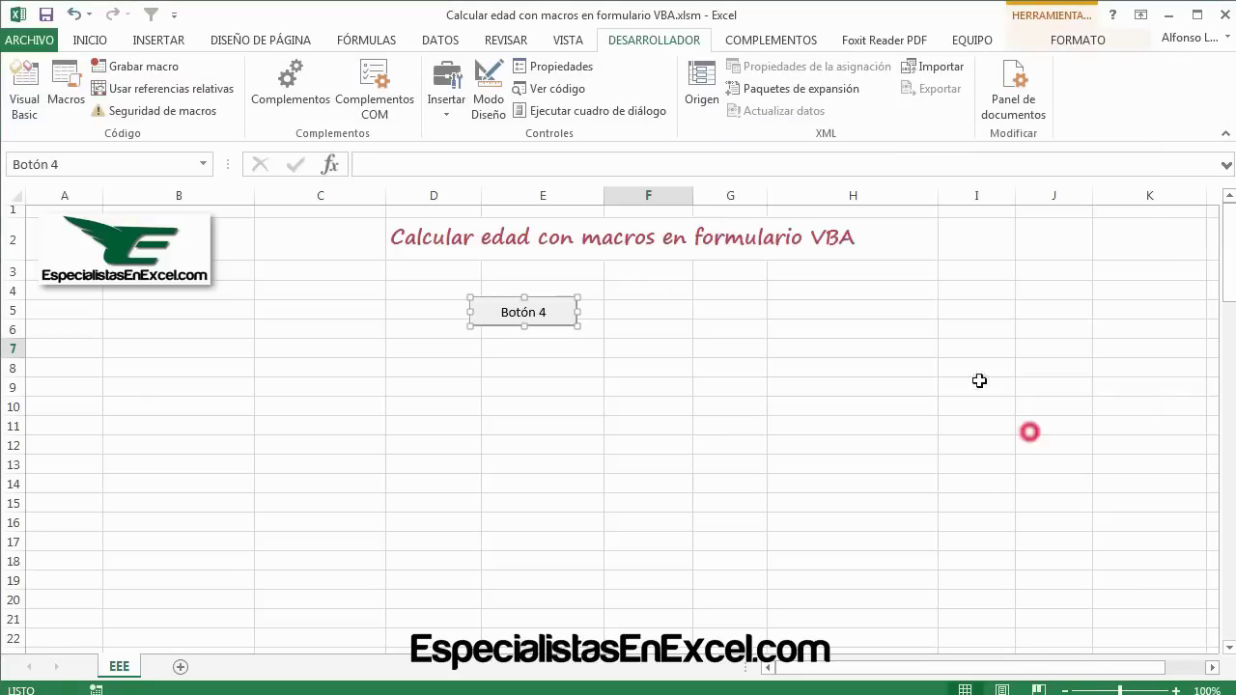
# - Rename the button caption to 'Ver formulario' and use it to open the age form
pyautogui.click(506, 312)
pyautogui.press('Delete')
pyautogui.press('Delete')
pyautogui.press('Delete')
pyautogui.write('F')
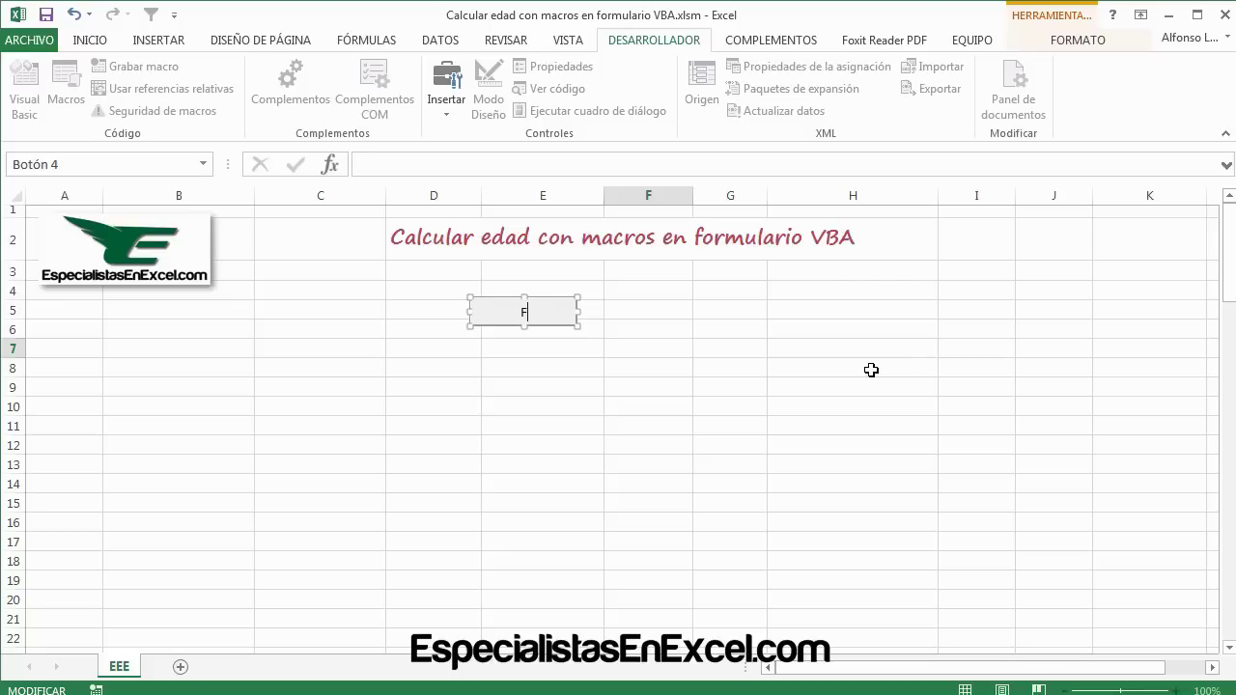
pyautogui.write('o')
pyautogui.write('er f')
pyautogui.write('ormul')
pyautogui.write('ario')
pyautogui.click(664, 425)
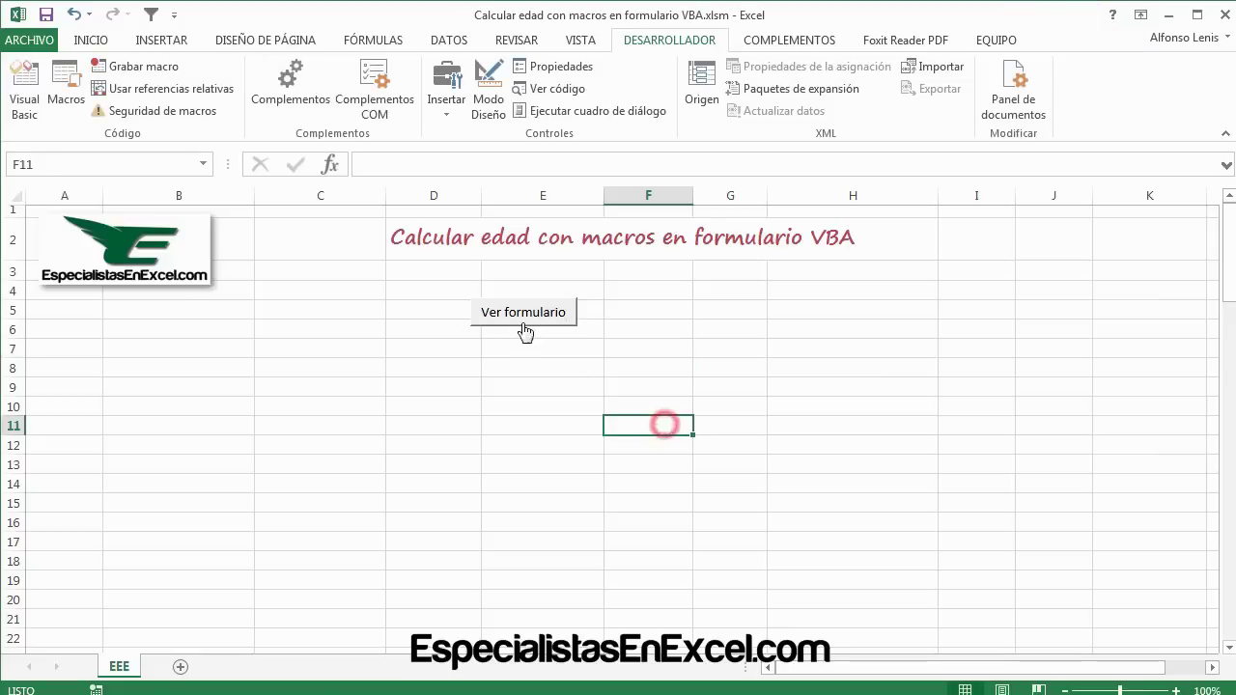
pyautogui.click(508, 315)
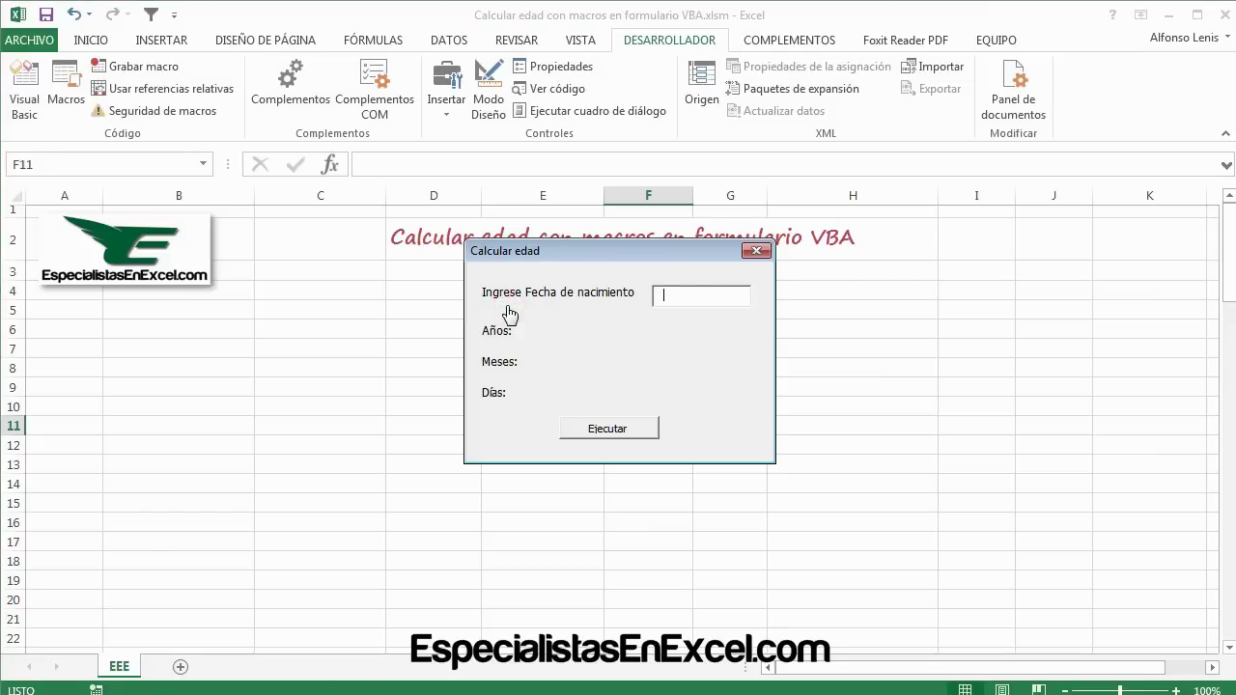